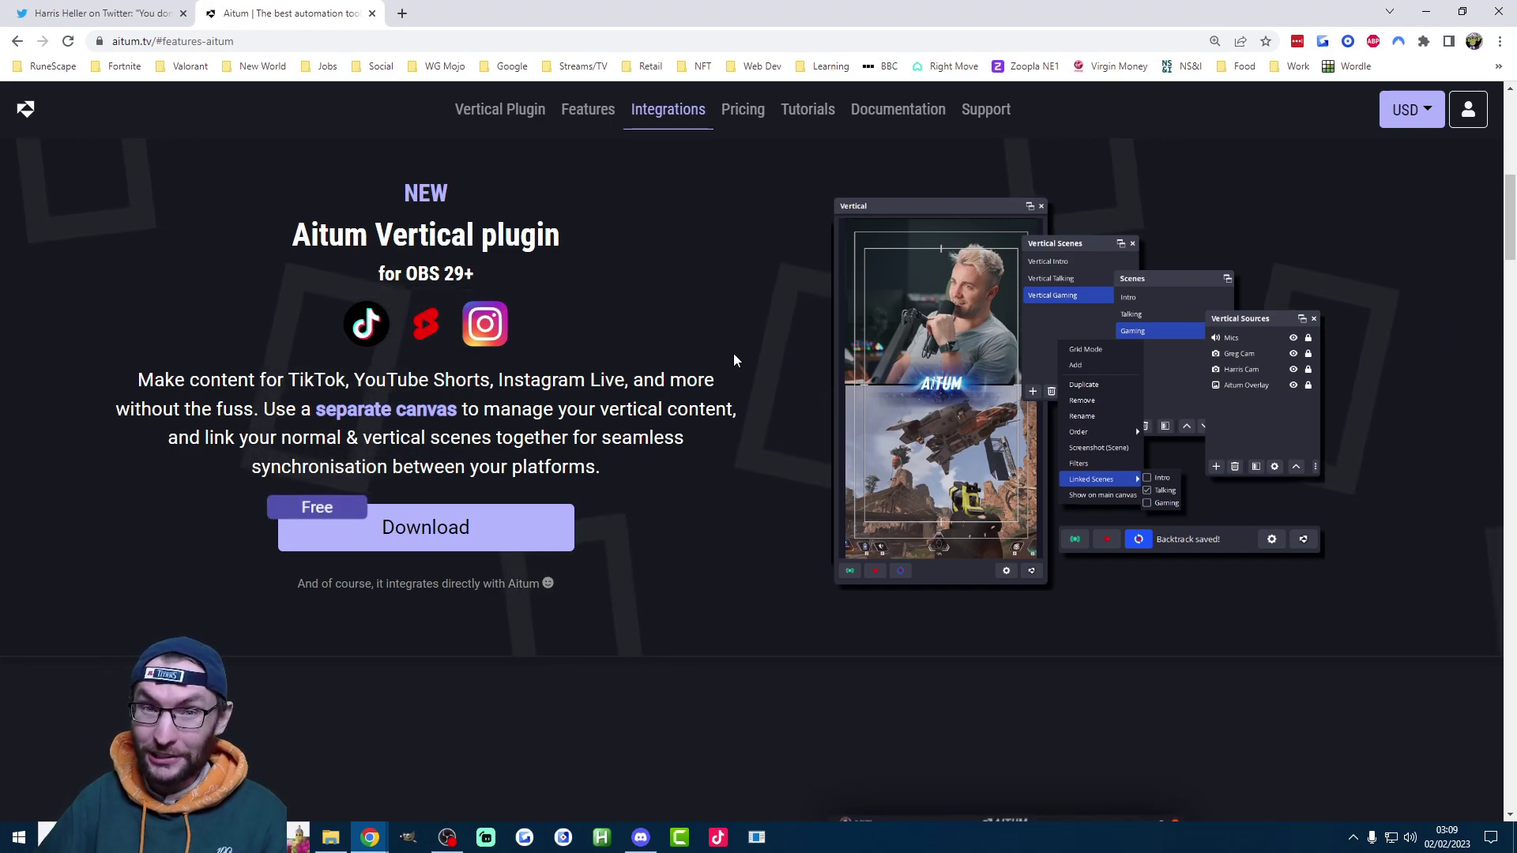
- Switch from the Aitum Vertical page to the already-open Twitter tab in Chrome
{"action": "key", "text": "ctrl+shift+Tab"}
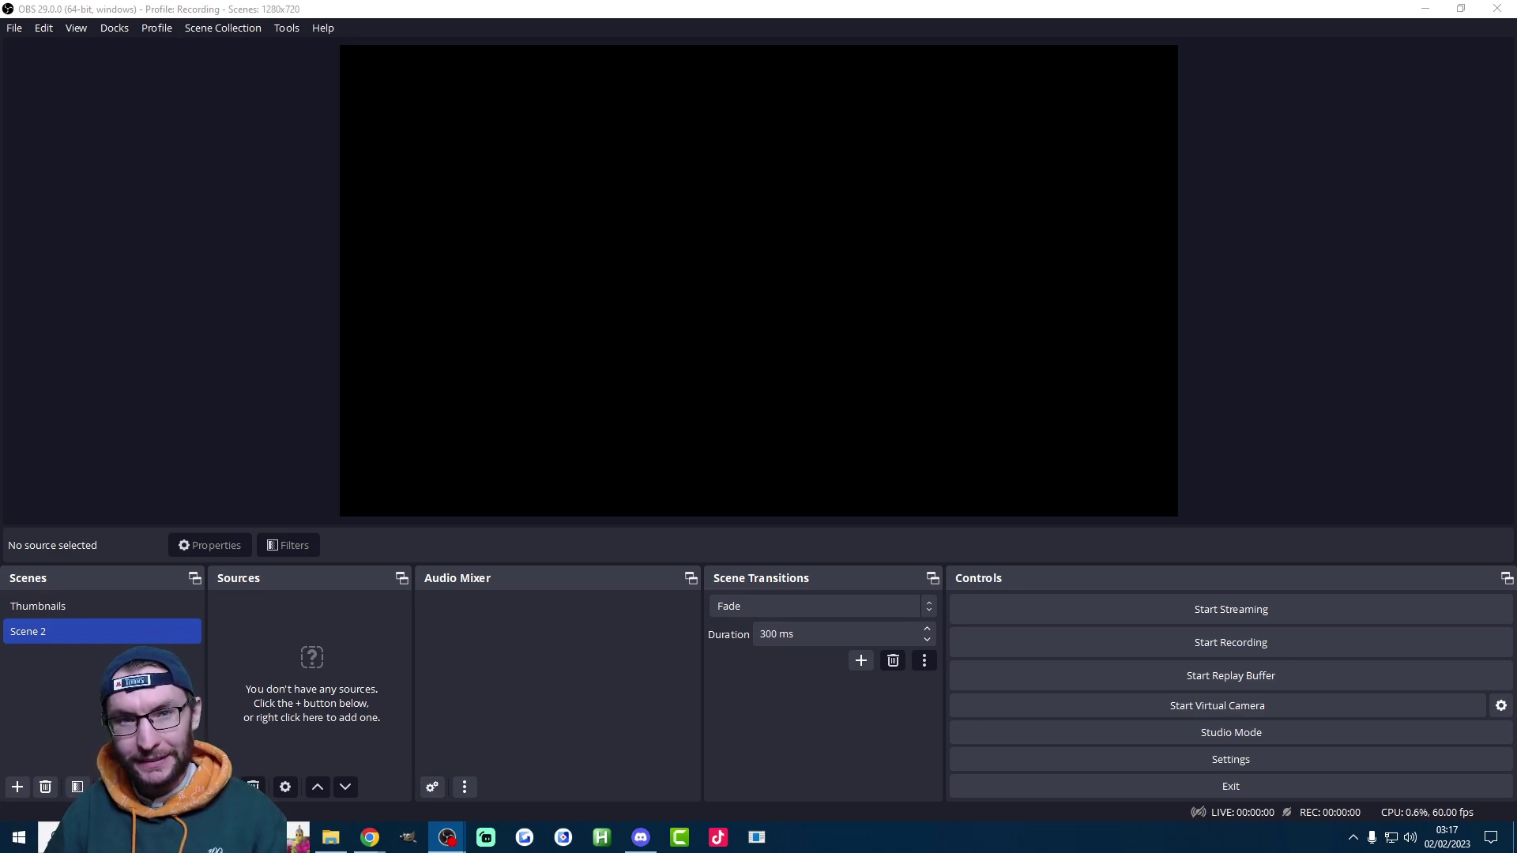
- Create a new profile named Twitch with the auto-configuration wizard enabled
{"action": "left_click", "coordinate": [156, 30]}
{"action": "left_click", "coordinate": [166, 49]}
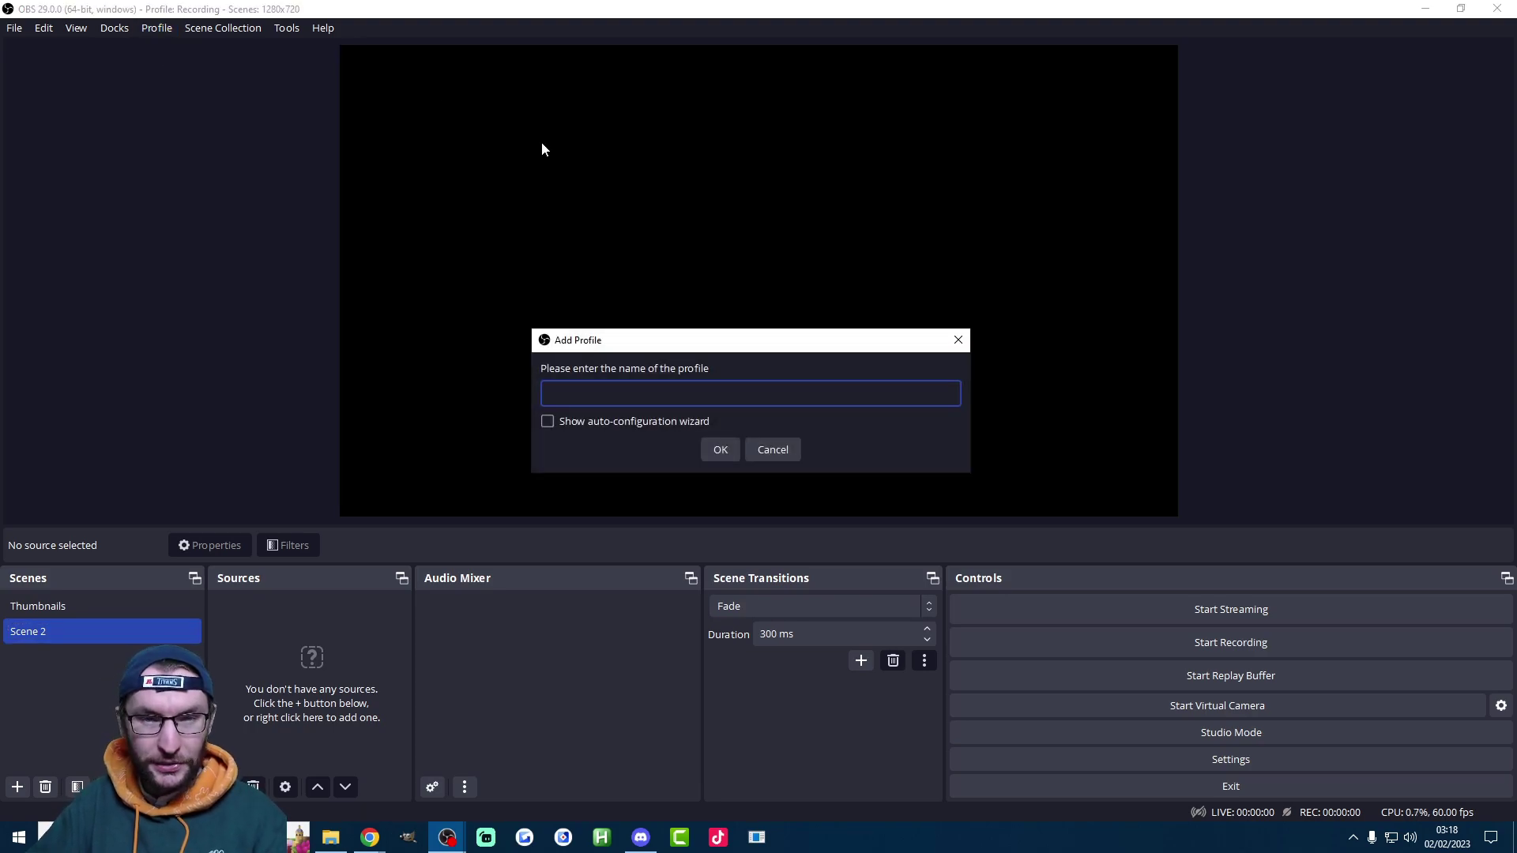
{"action": "type", "text": "Twitch Profile"}
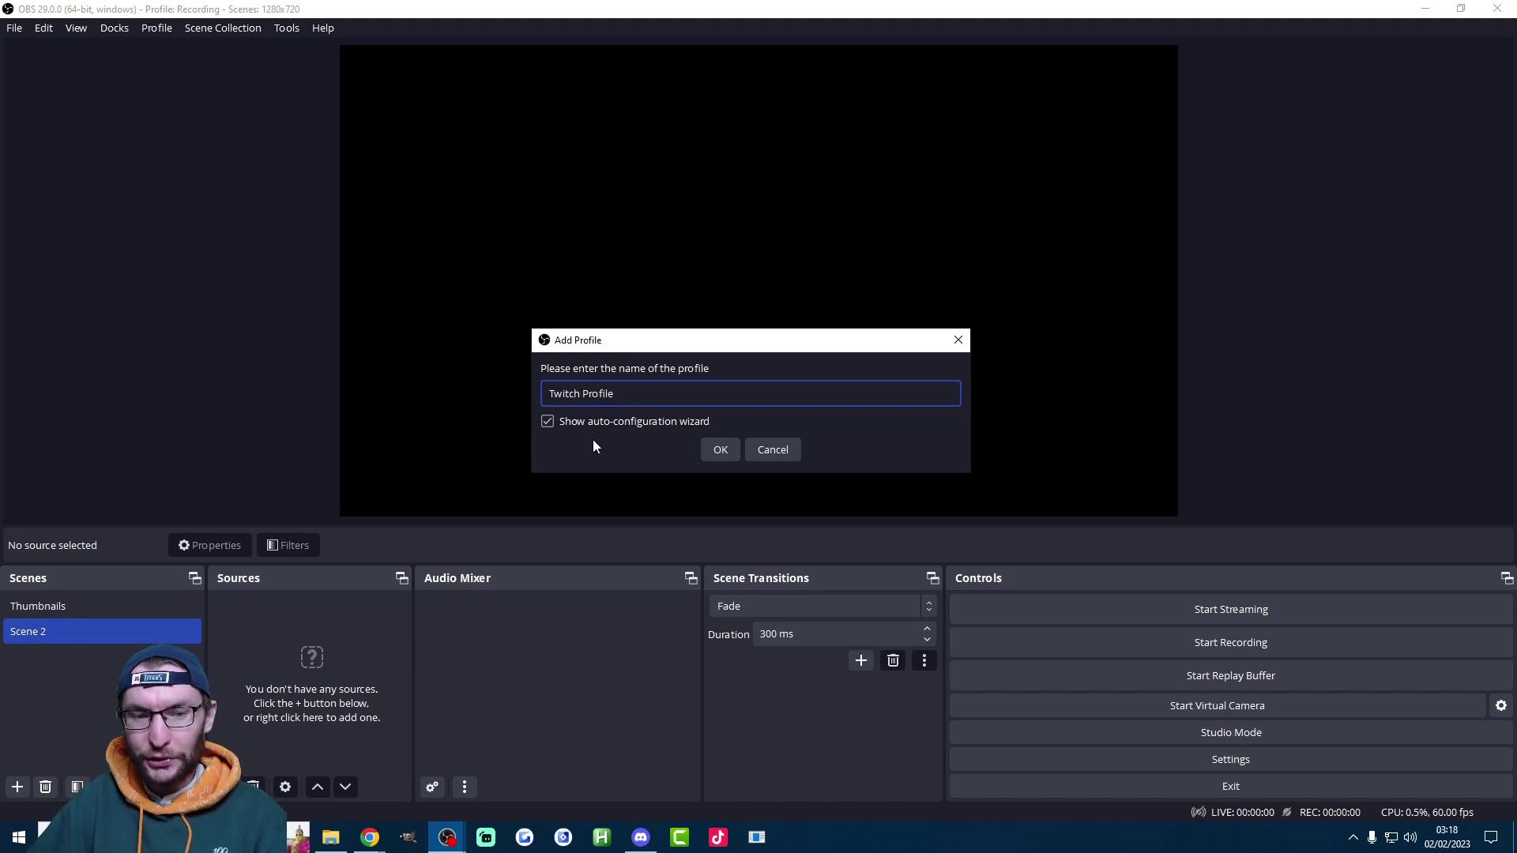
{"action": "left_click", "coordinate": [572, 424]}
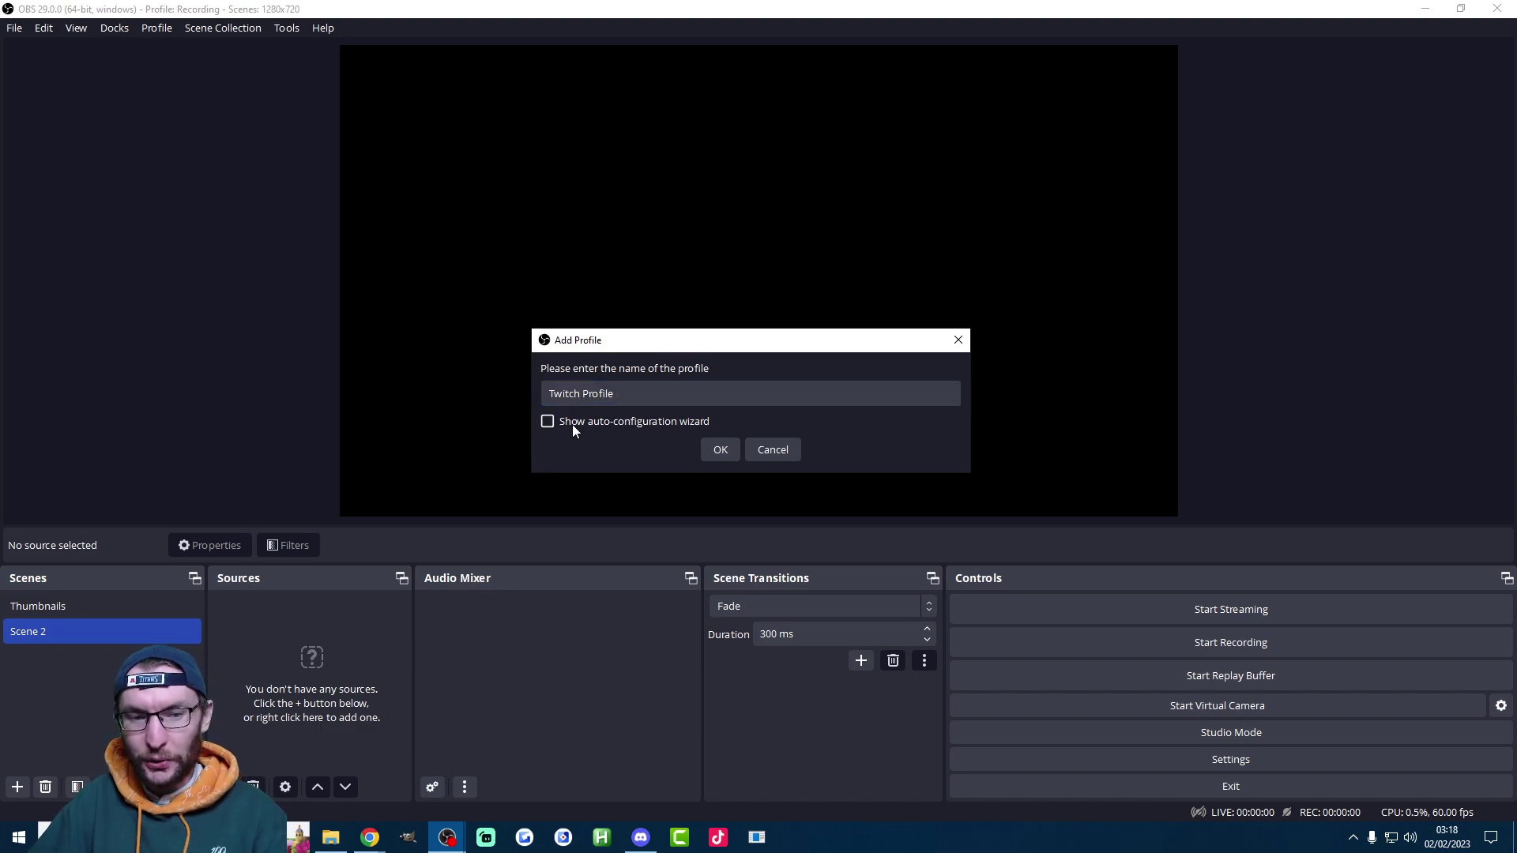
{"action": "left_click", "coordinate": [710, 450]}
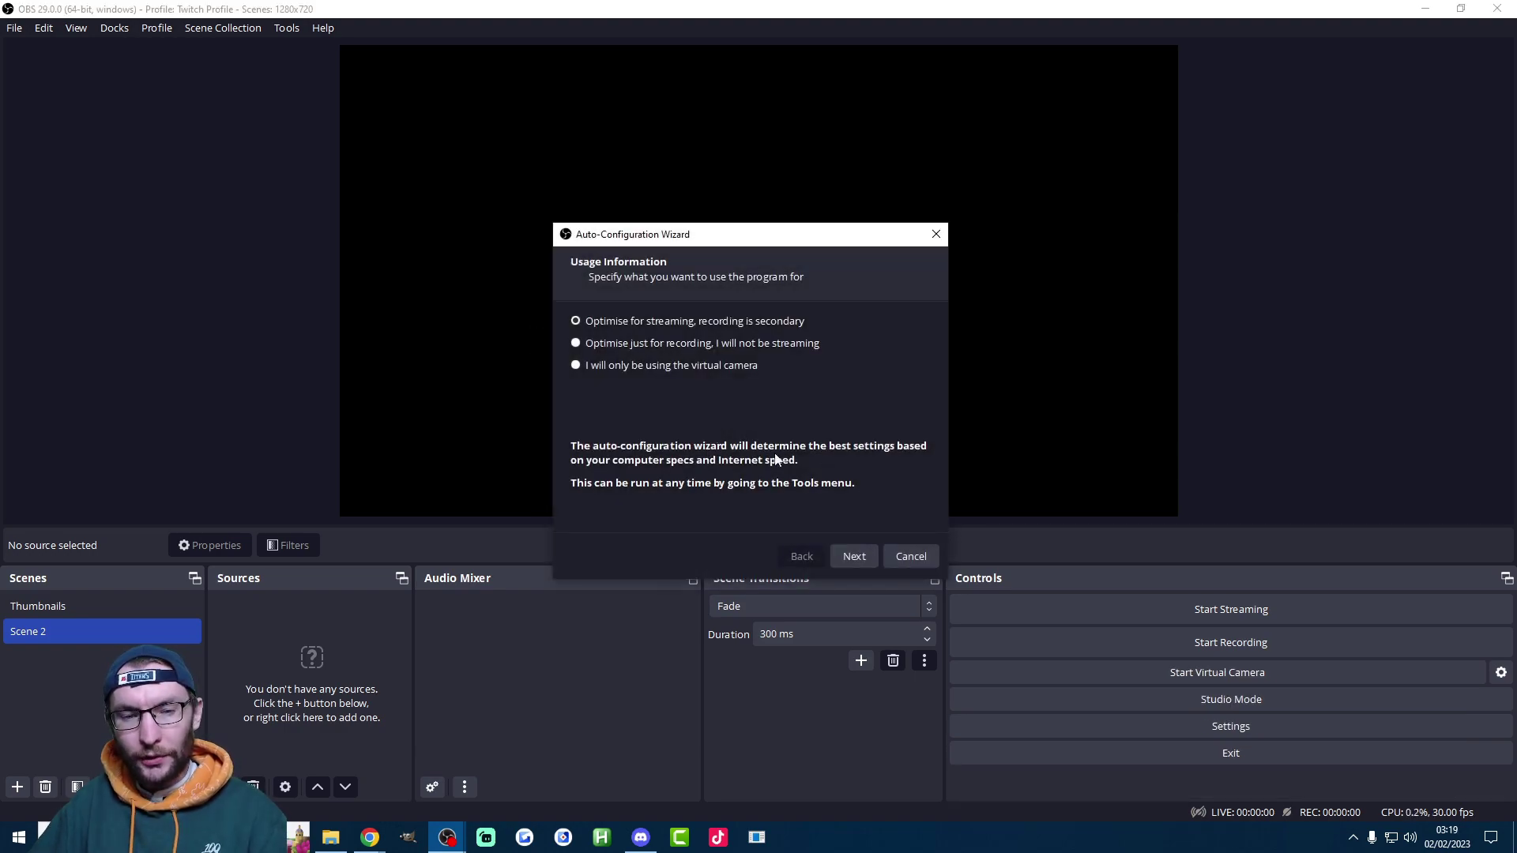
- In the wizard, keep streaming usage, set 60 FPS, and connect the Twitch account
{"action": "left_click", "coordinate": [854, 556]}
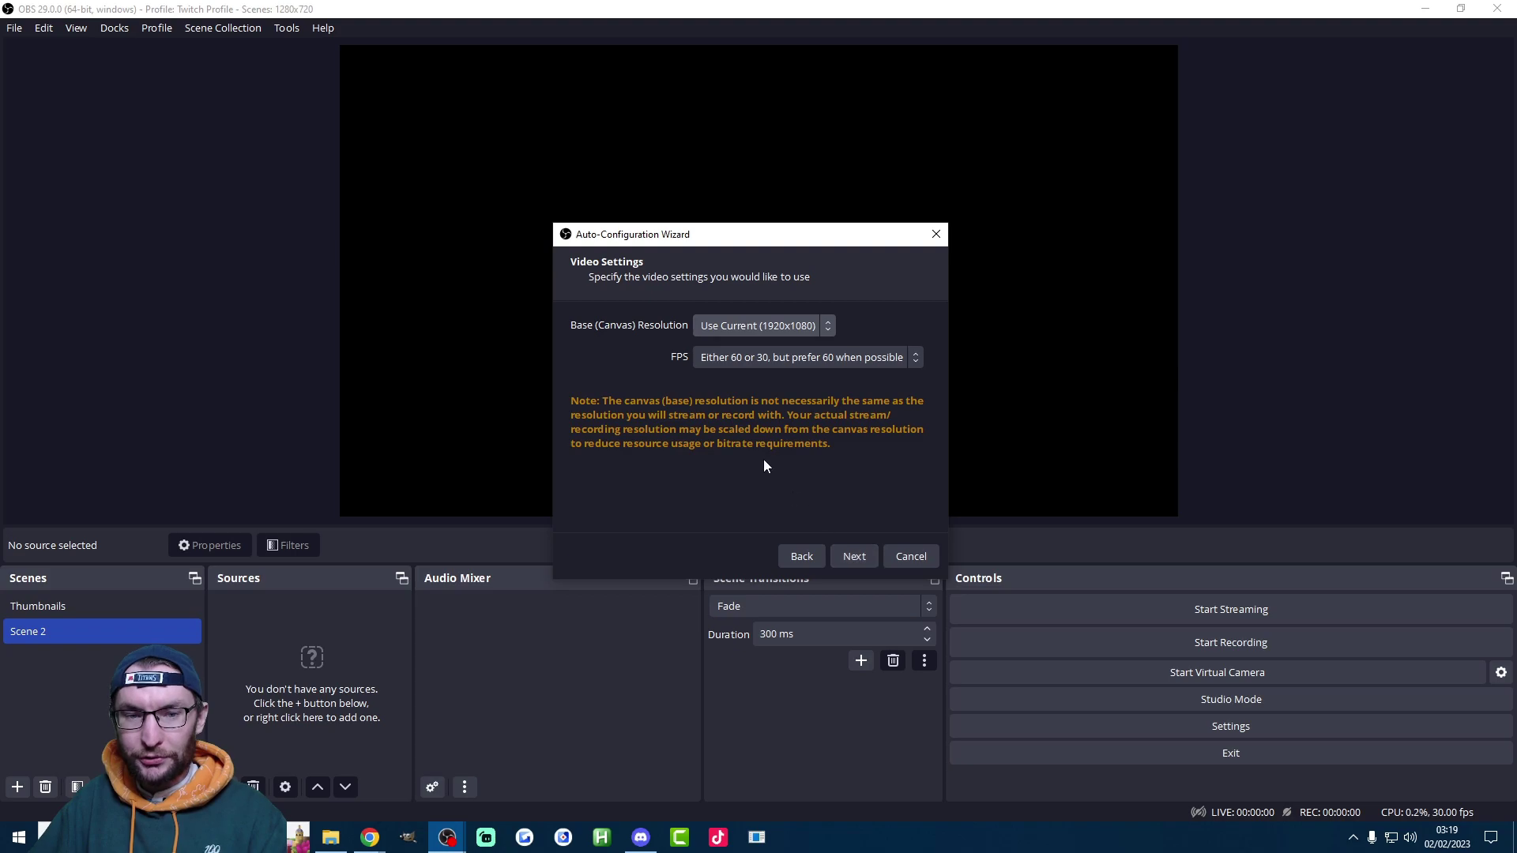
{"action": "left_click", "coordinate": [765, 360]}
{"action": "left_click", "coordinate": [705, 442]}
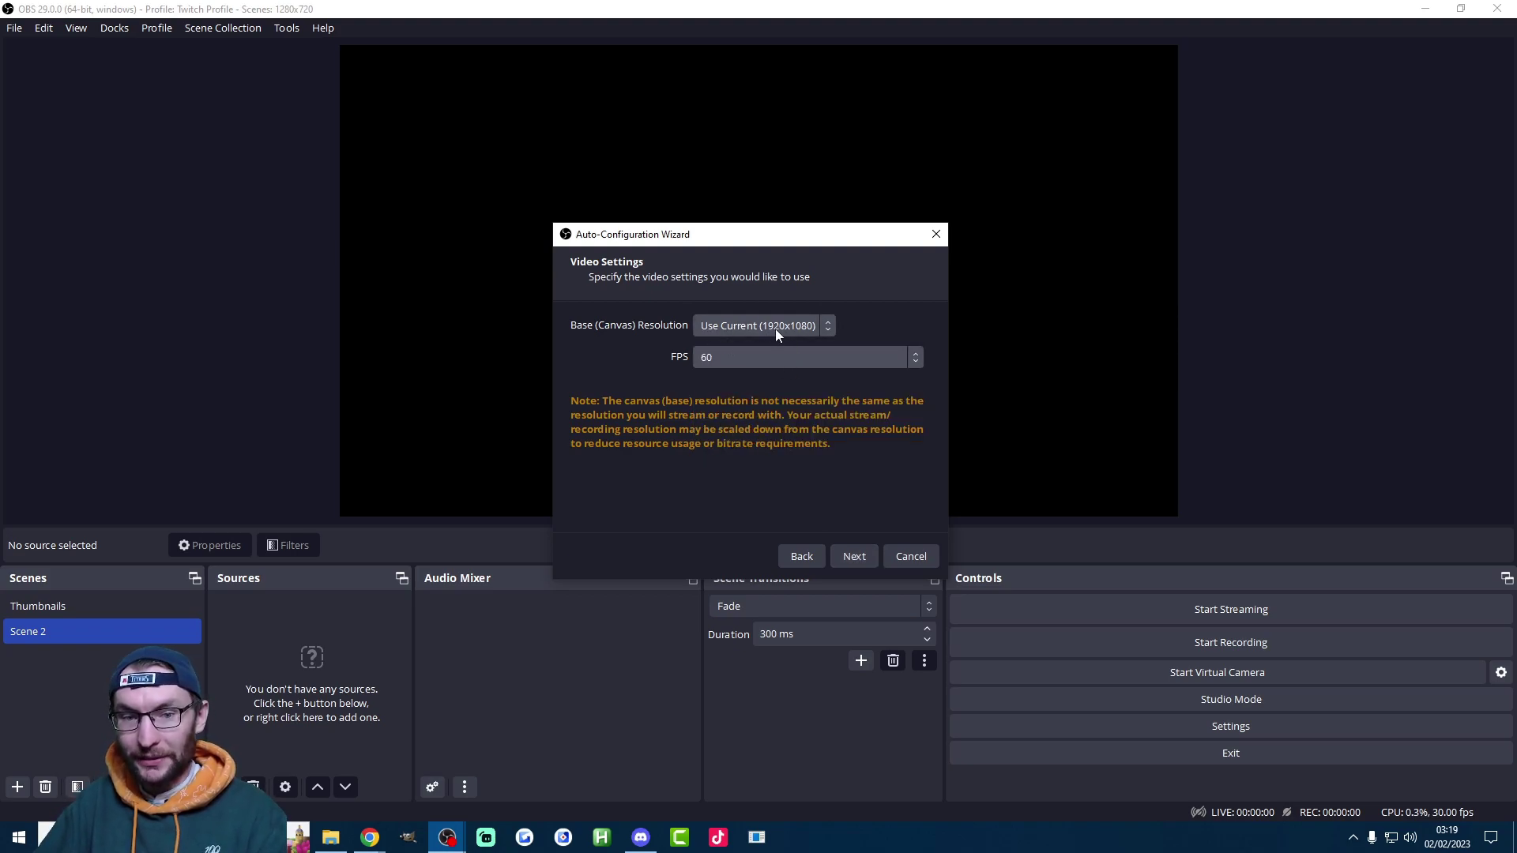
{"action": "left_click", "coordinate": [856, 556]}
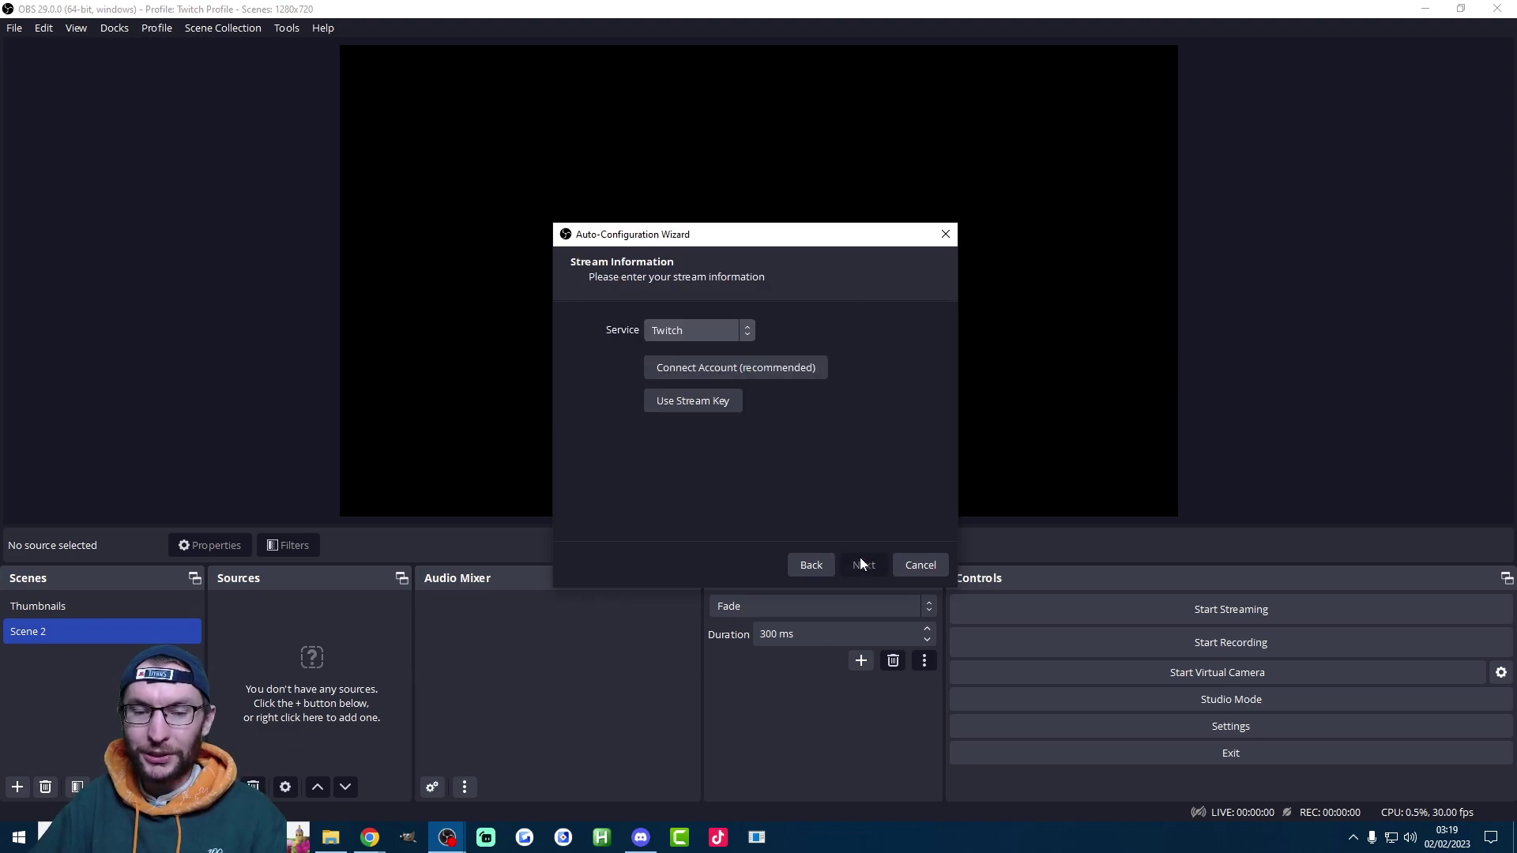
{"action": "left_click", "coordinate": [752, 368]}
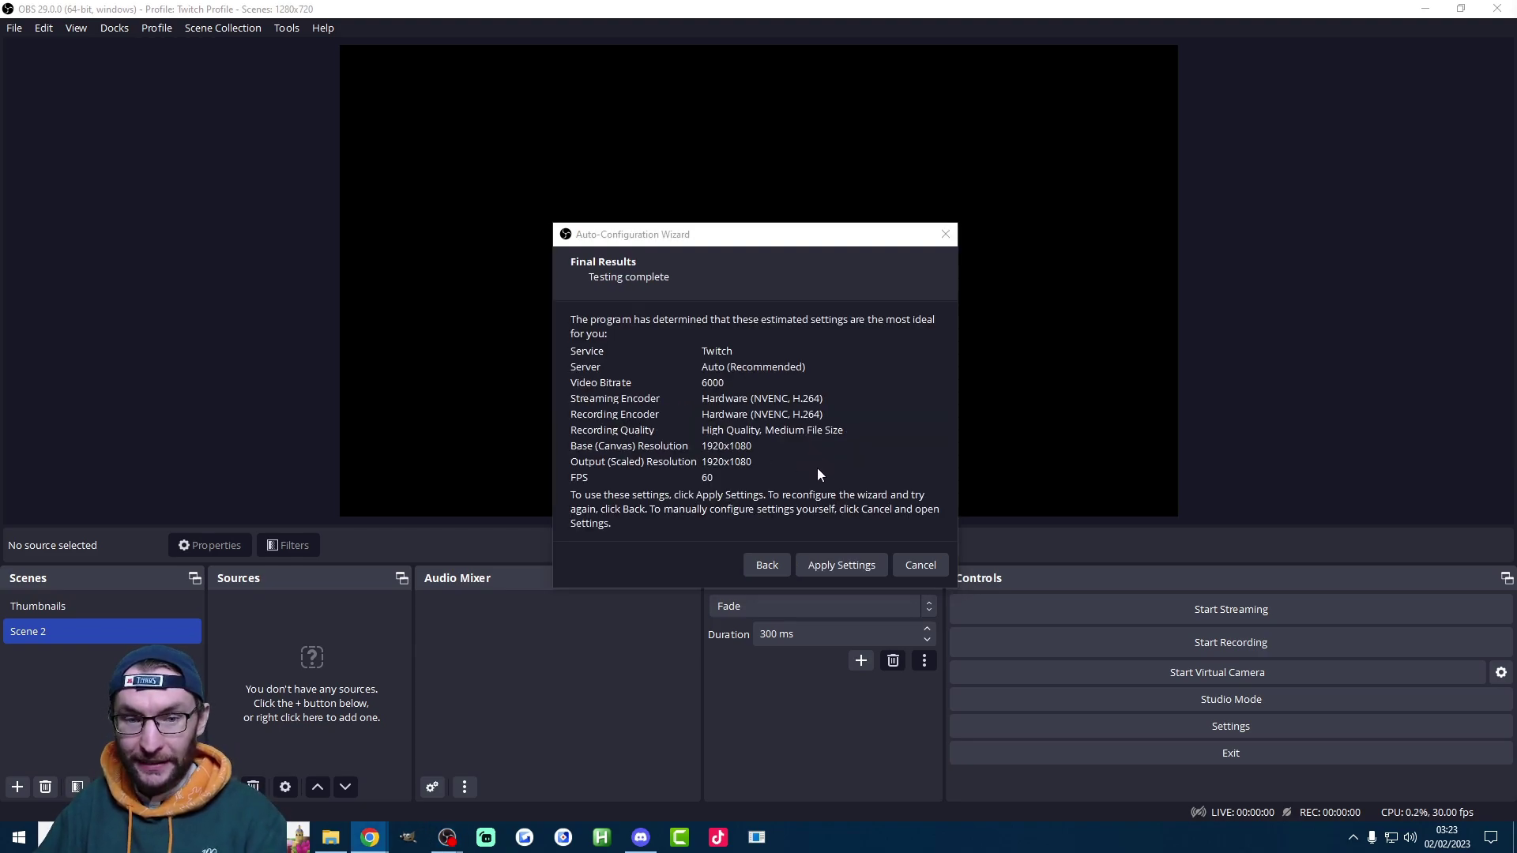
- Apply the recommended wizard settings and close the Stream Information and Chat docks
{"action": "left_click", "coordinate": [842, 563]}
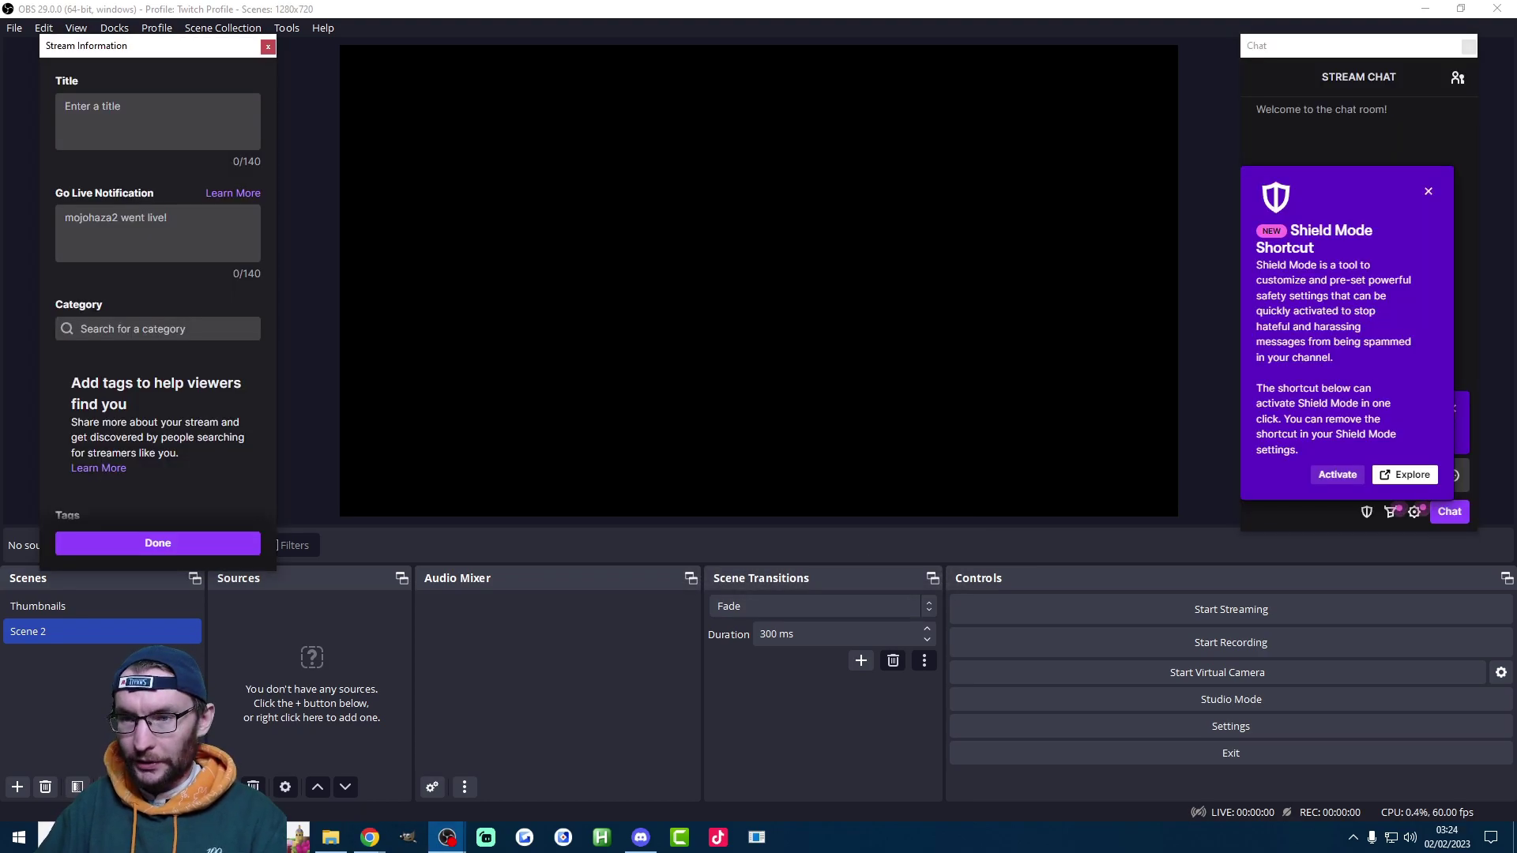
{"action": "left_click", "coordinate": [268, 47]}
{"action": "left_click", "coordinate": [1468, 45]}
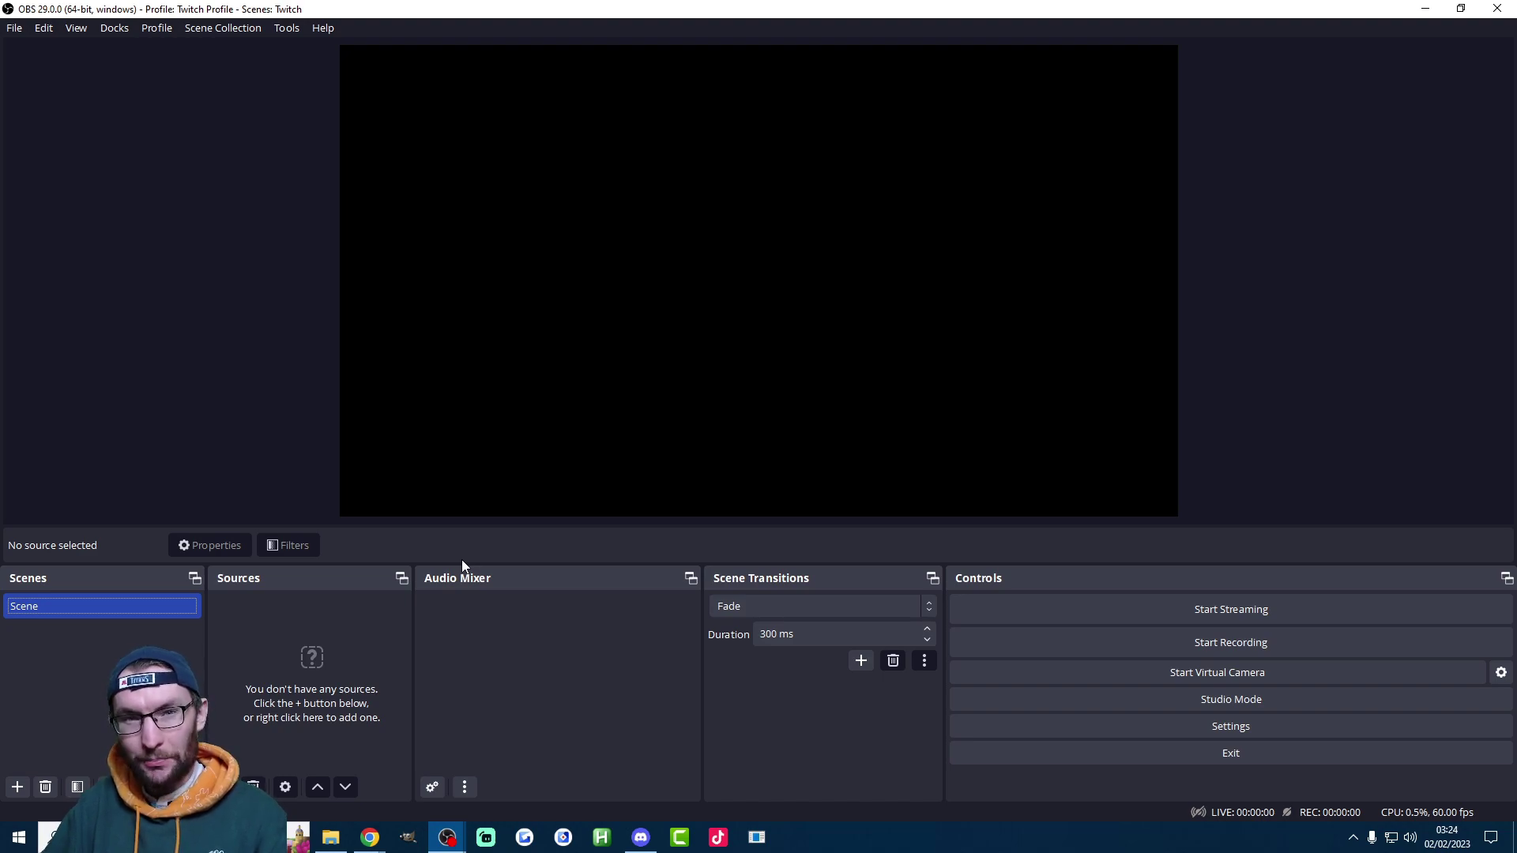
- Rename the scene to 'Just Chatting'
{"action": "right_click", "coordinate": [35, 607]}
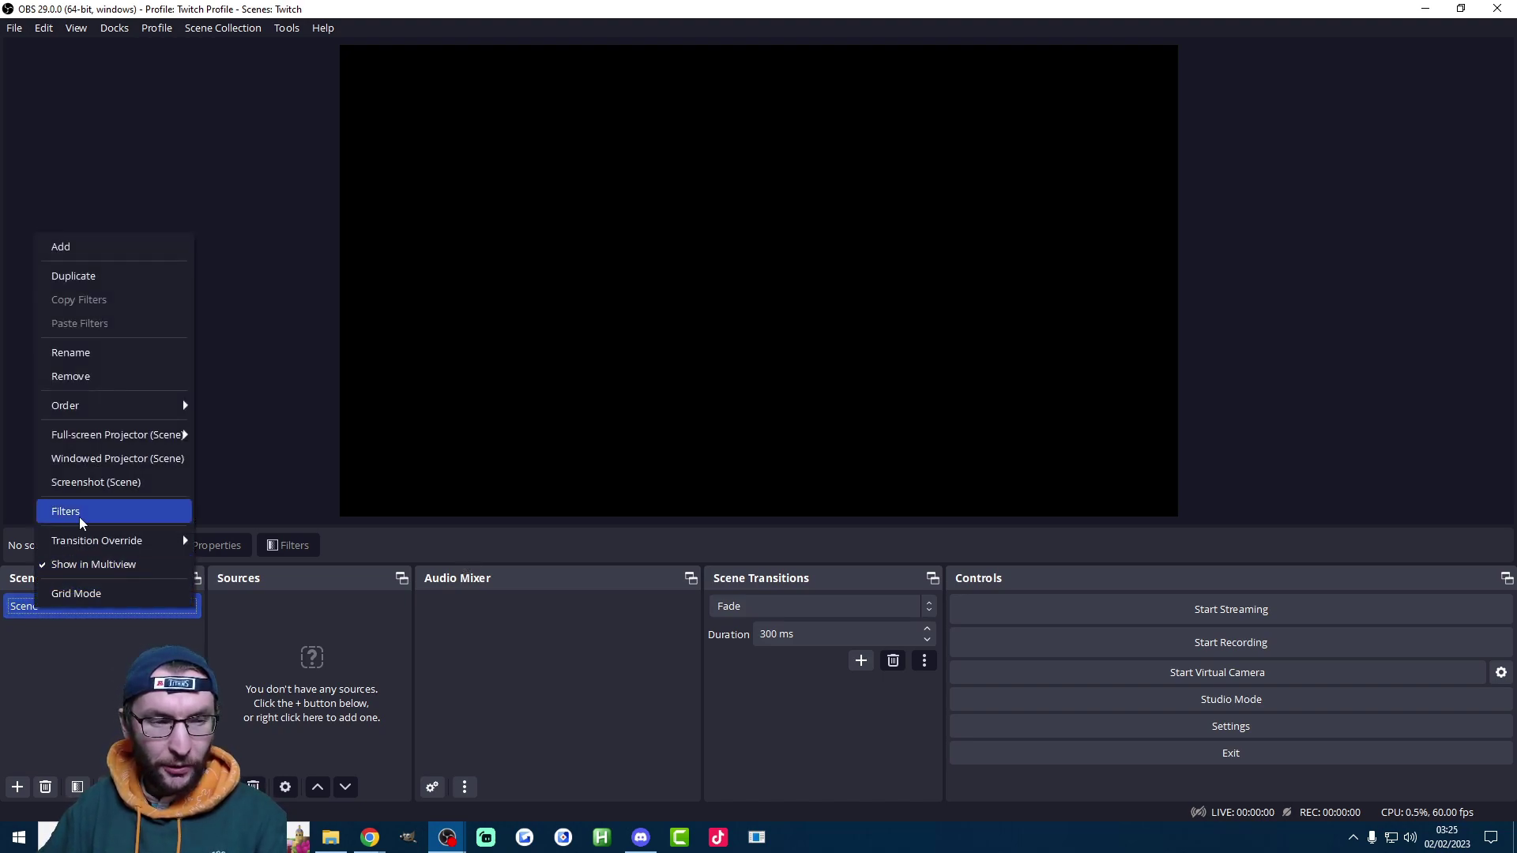
{"action": "left_click", "coordinate": [92, 356]}
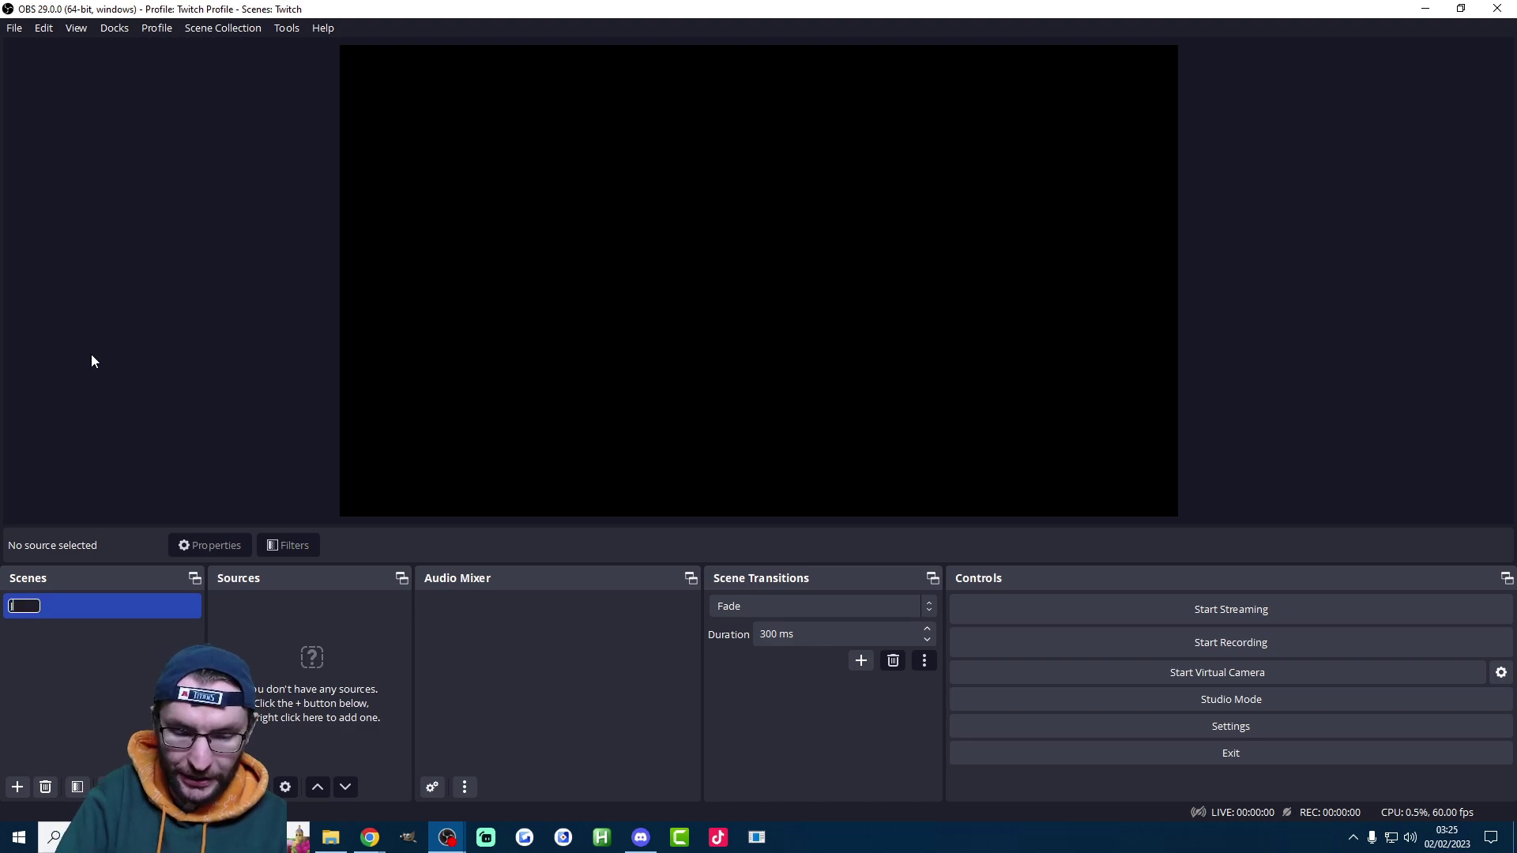
{"action": "type", "text": "Just Chatting"}
- Add a Video Capture Device webcam with custom 1920x1080 resolution at 30 FPS
{"action": "left_click", "coordinate": [222, 787]}
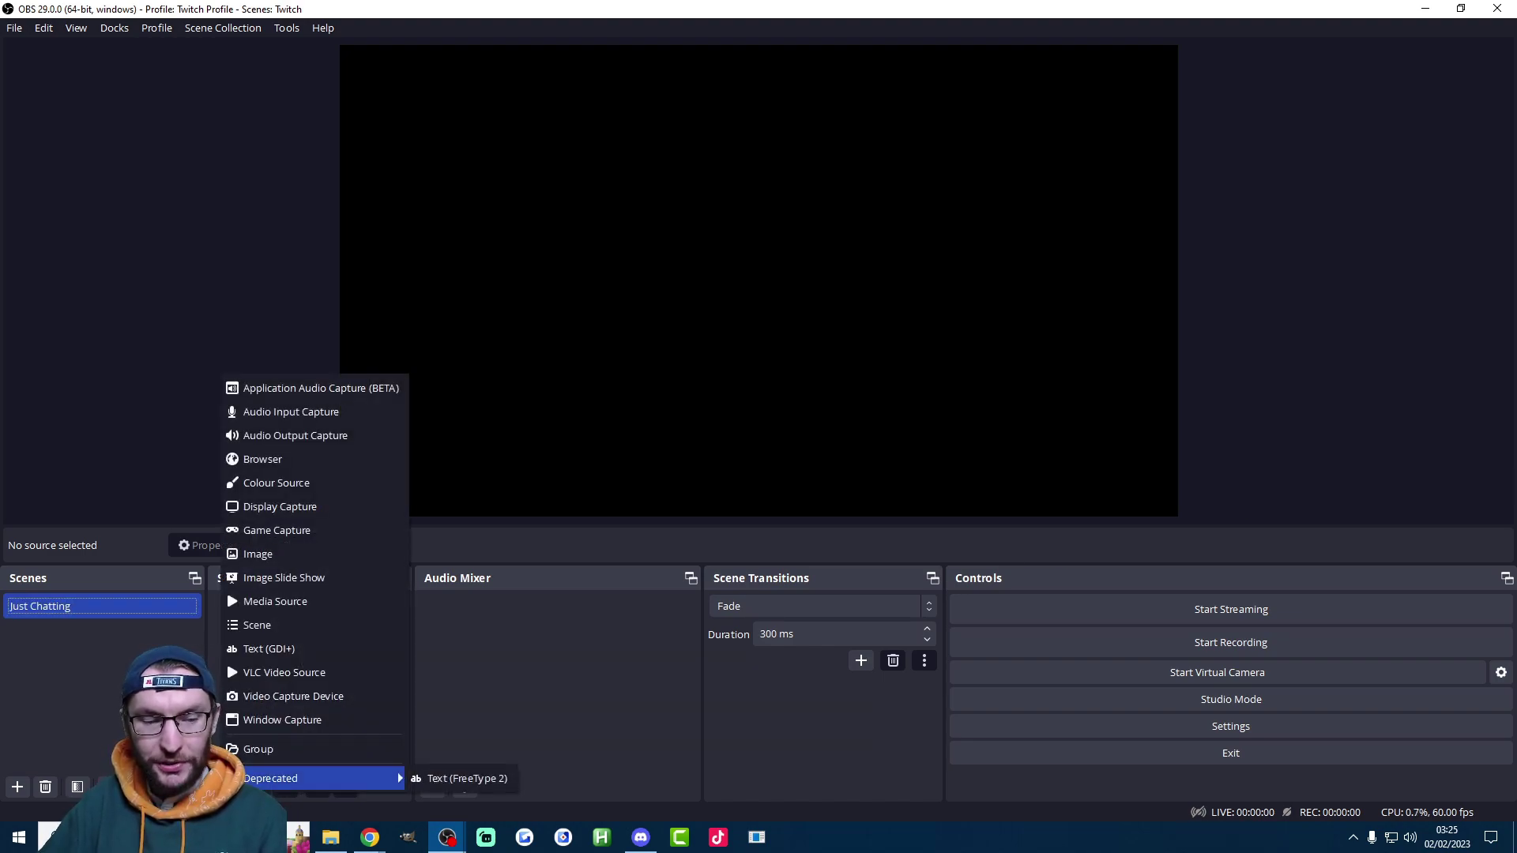
{"action": "left_click", "coordinate": [280, 697]}
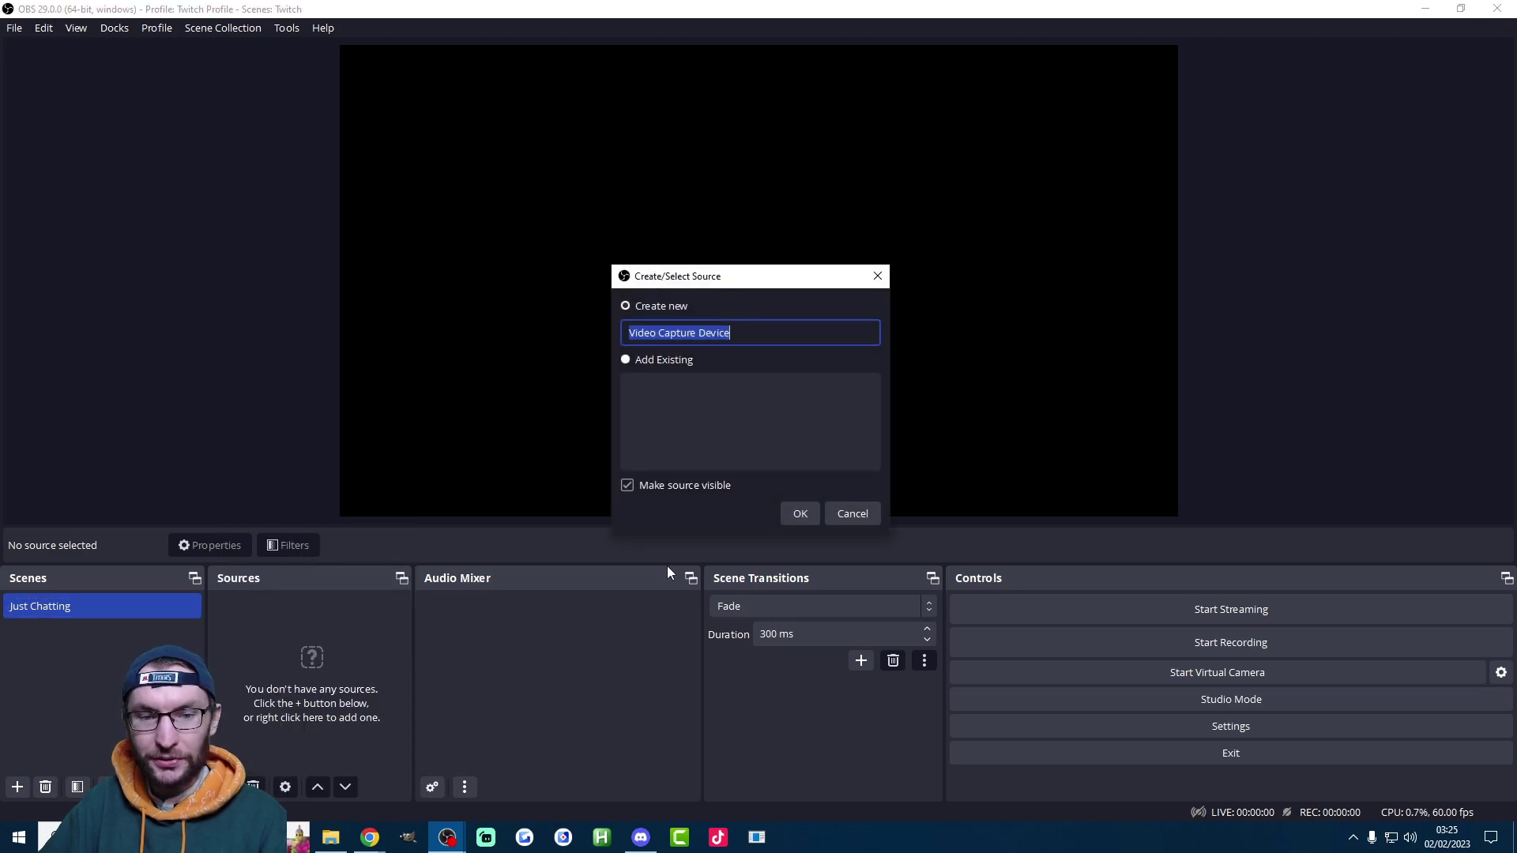
{"action": "left_click", "coordinate": [799, 514]}
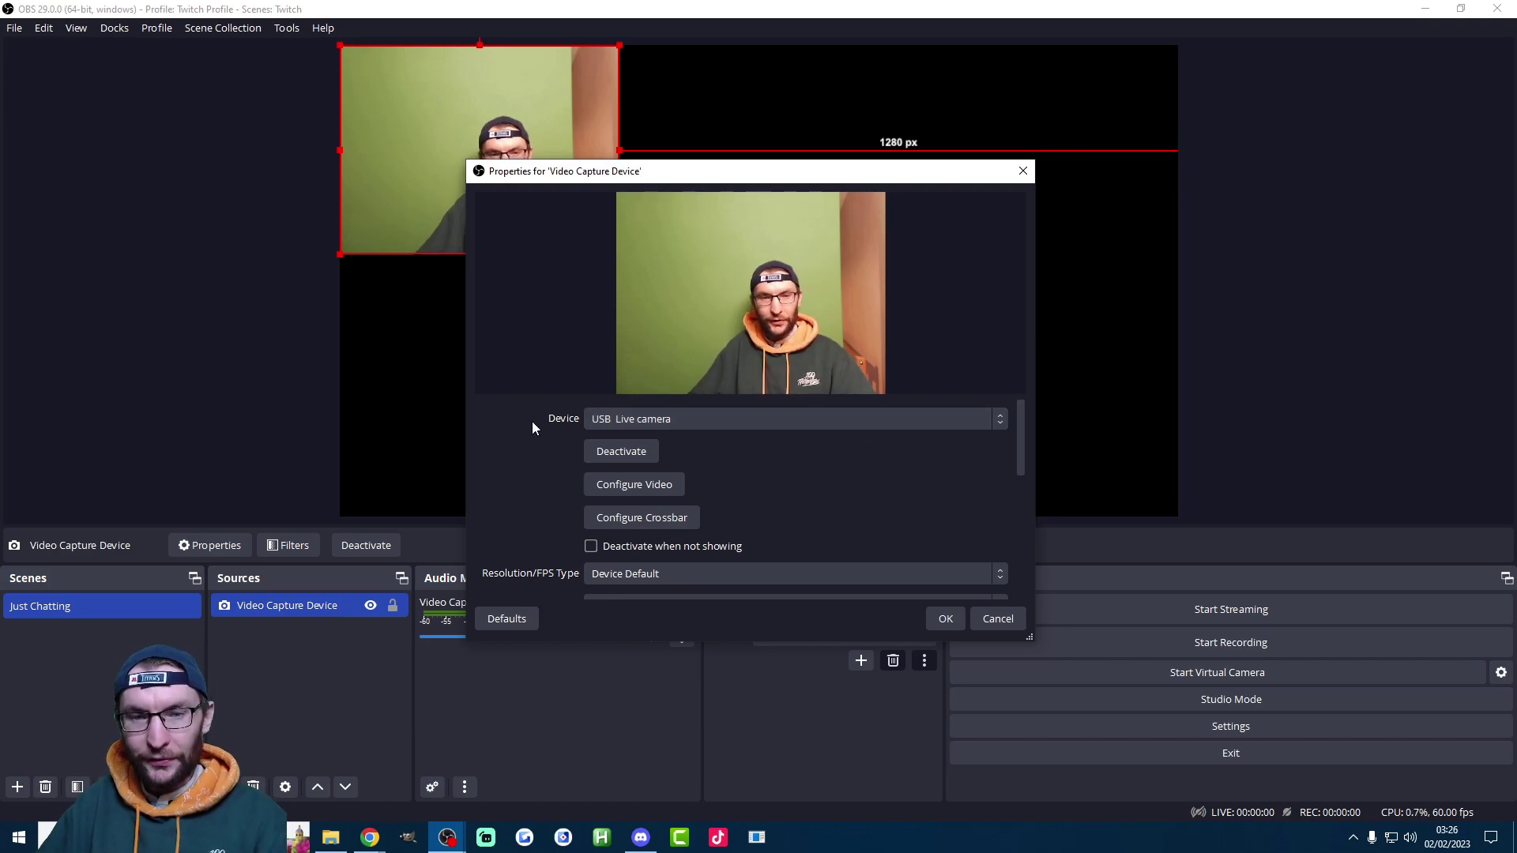
{"action": "scroll", "coordinate": [537, 421], "scroll_direction": "down", "scroll_amount": 4}
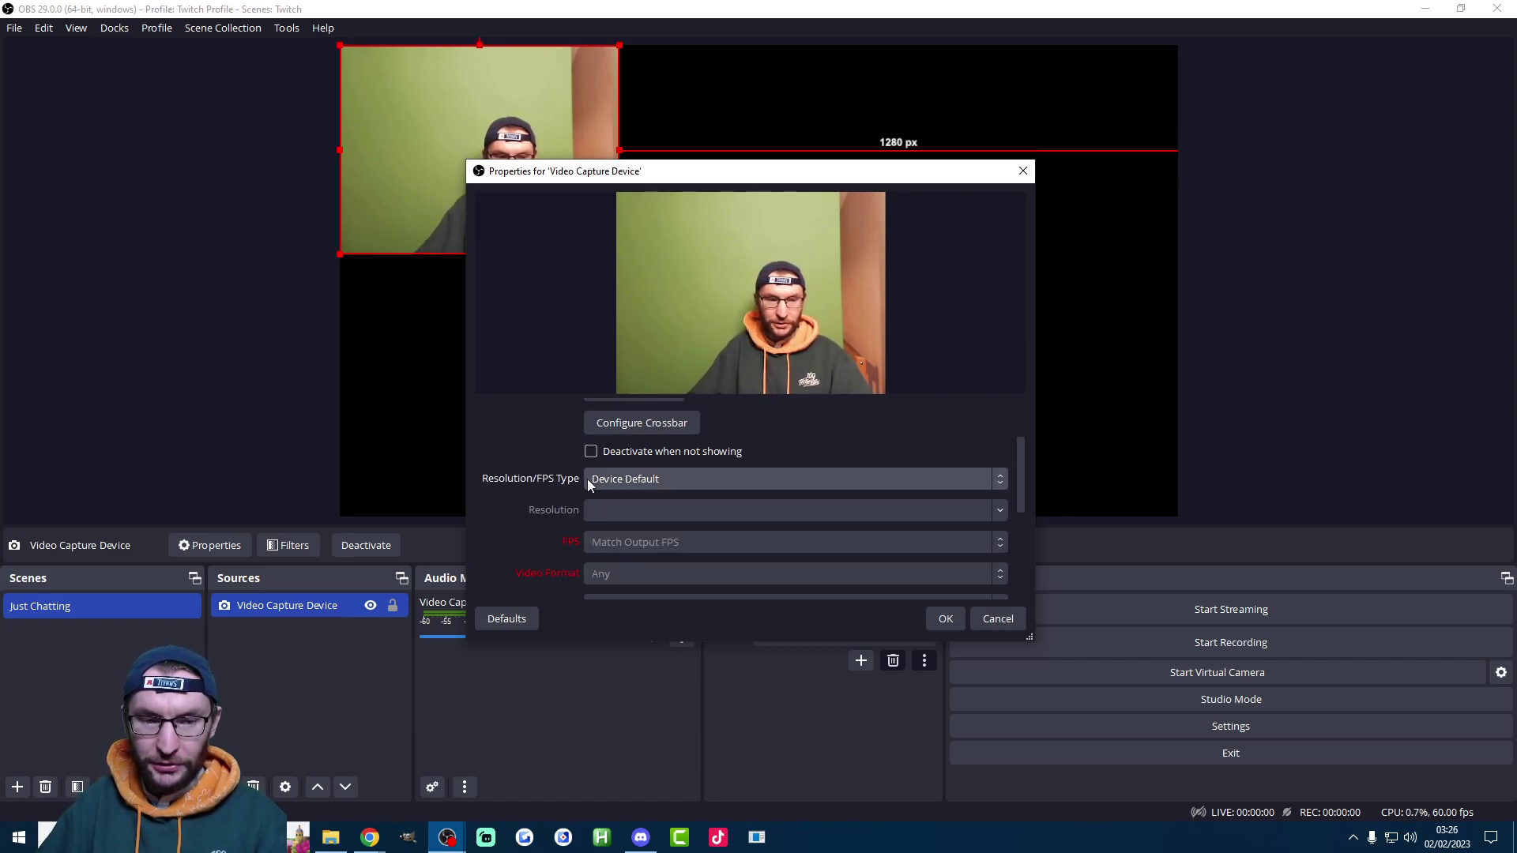
{"action": "left_click", "coordinate": [592, 479]}
{"action": "left_click", "coordinate": [605, 515]}
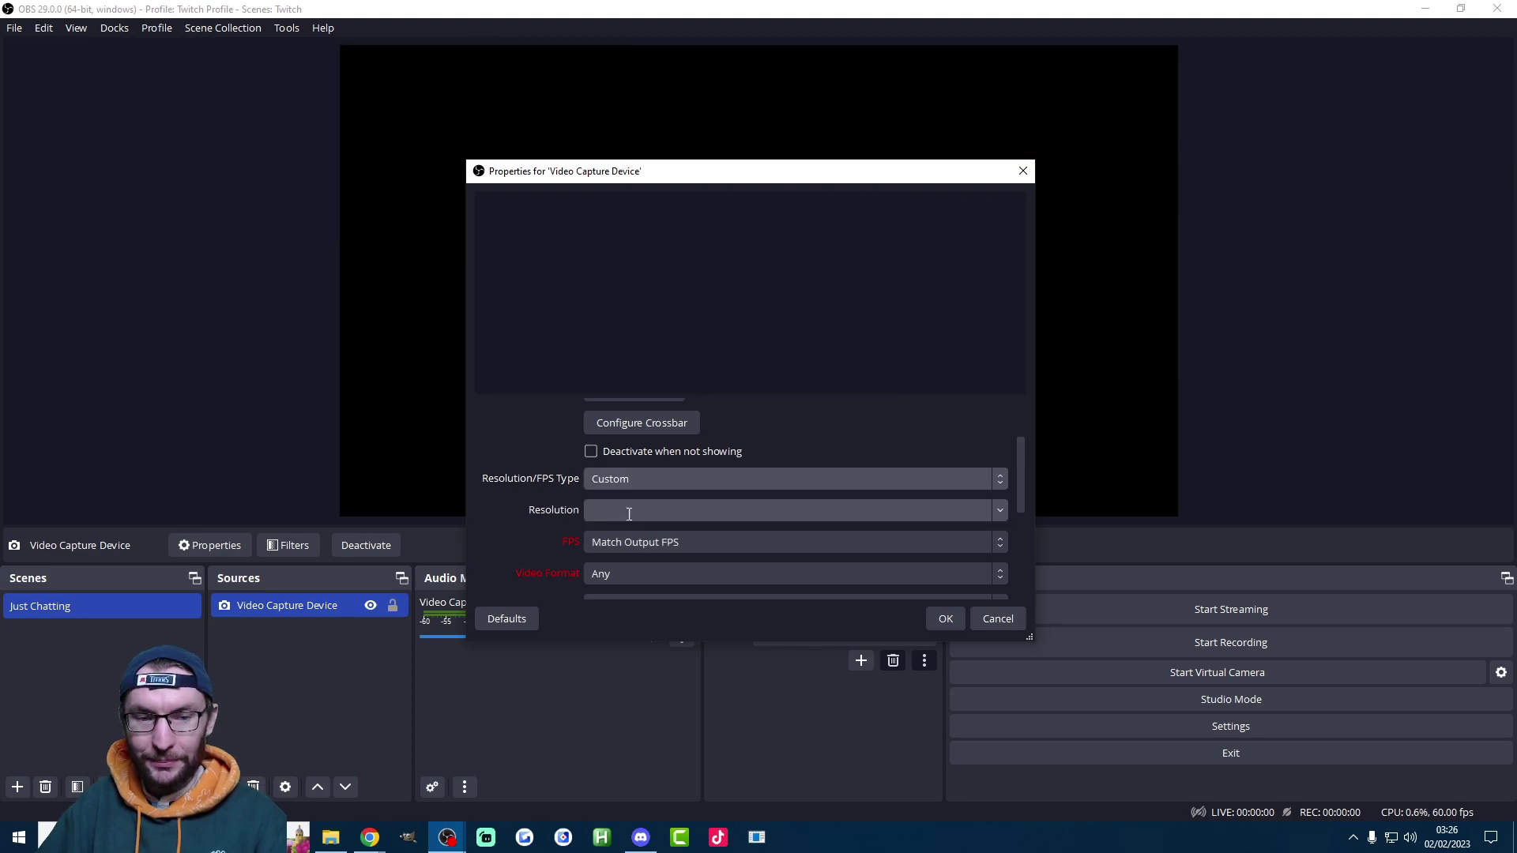
{"action": "left_click", "coordinate": [1000, 510]}
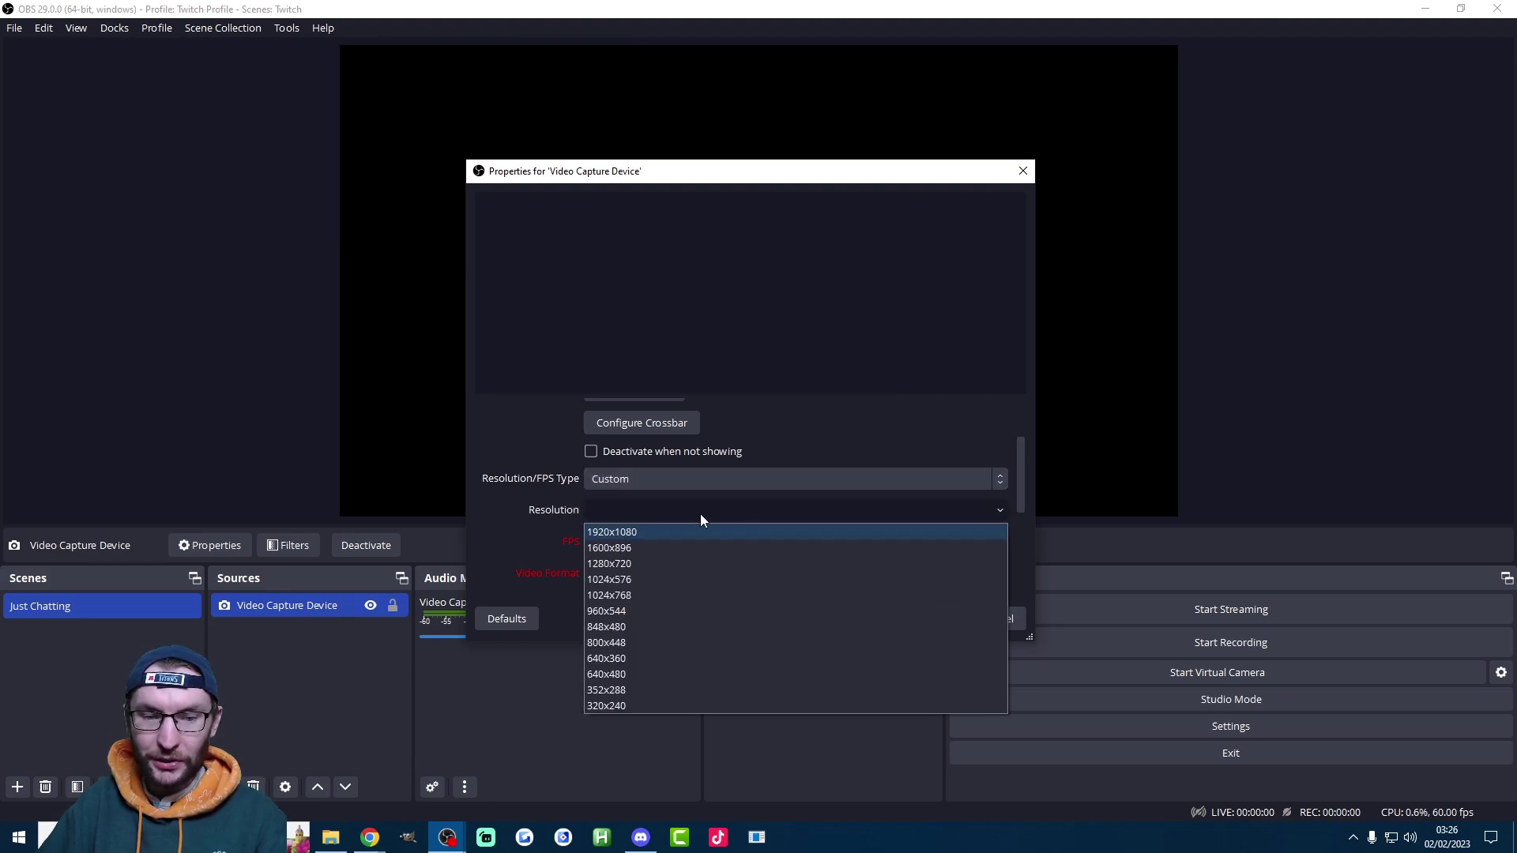
{"action": "left_click", "coordinate": [623, 533]}
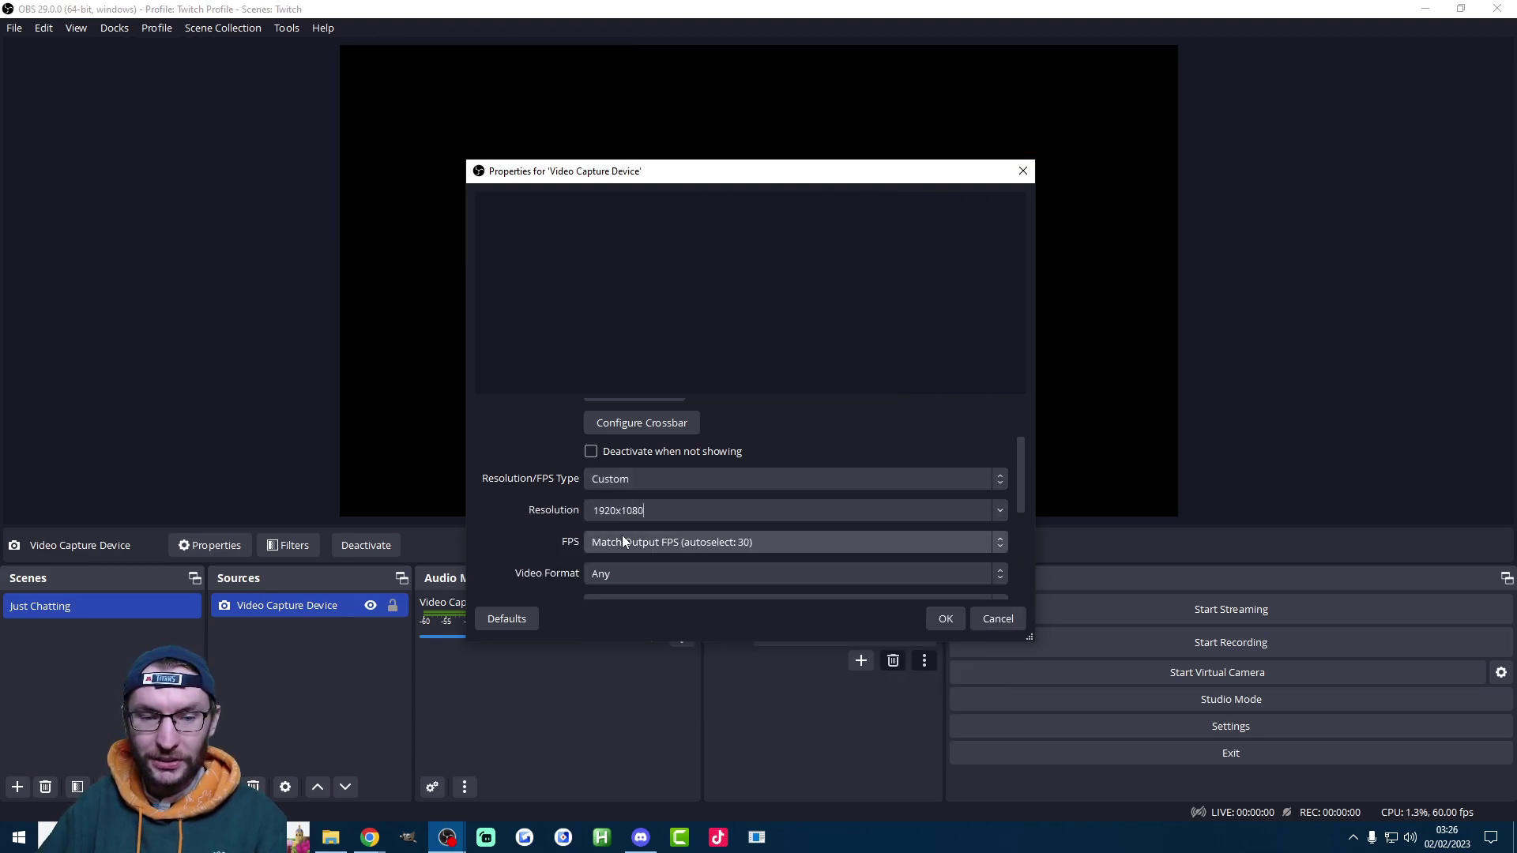
{"action": "left_click", "coordinate": [920, 542]}
{"action": "left_click", "coordinate": [594, 595]}
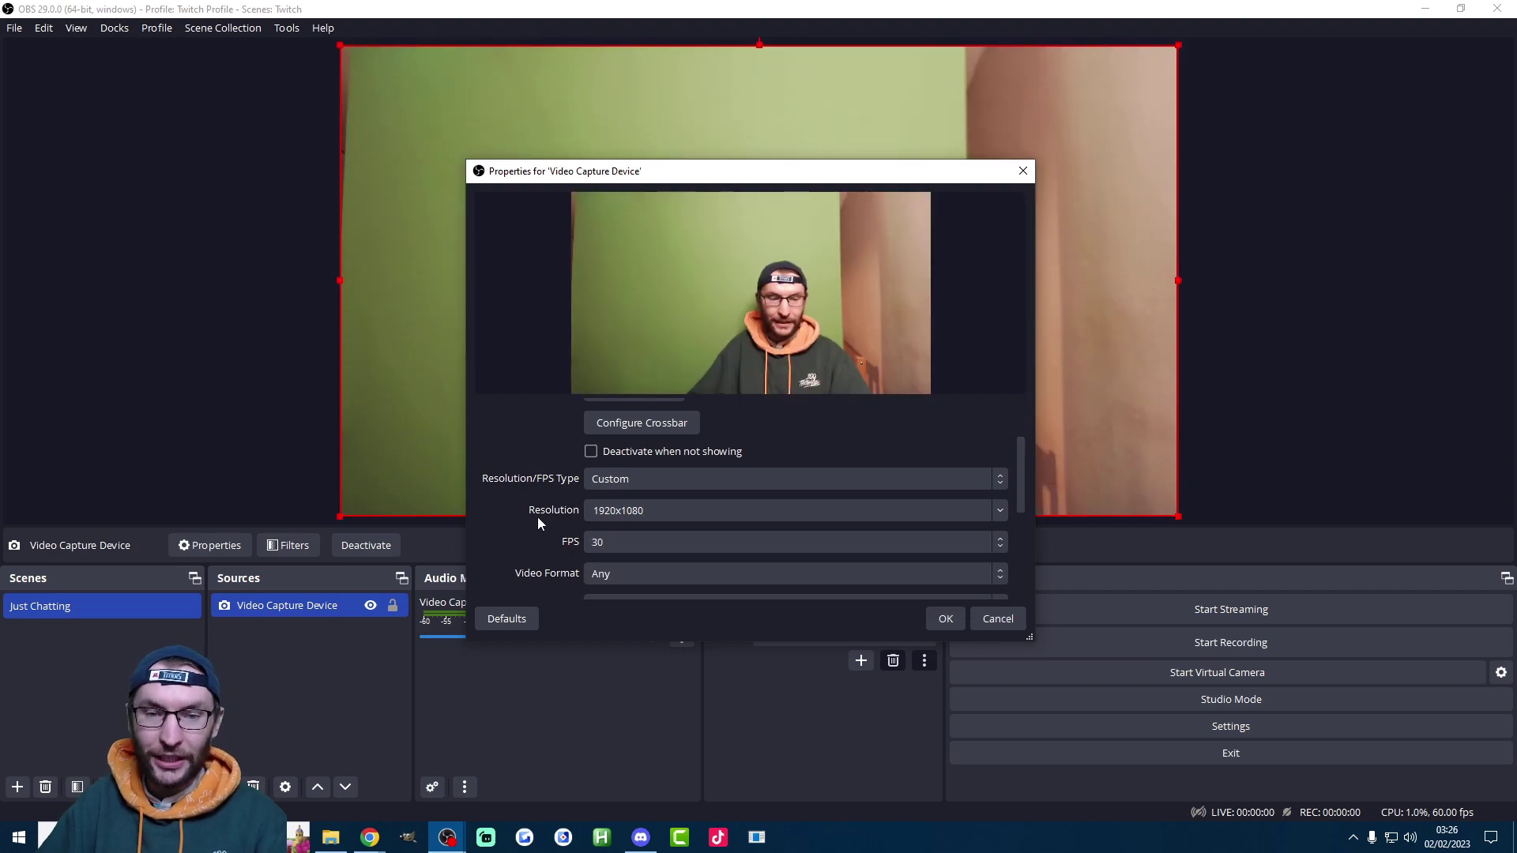
{"action": "scroll", "coordinate": [537, 515], "scroll_direction": "down", "scroll_amount": 5}
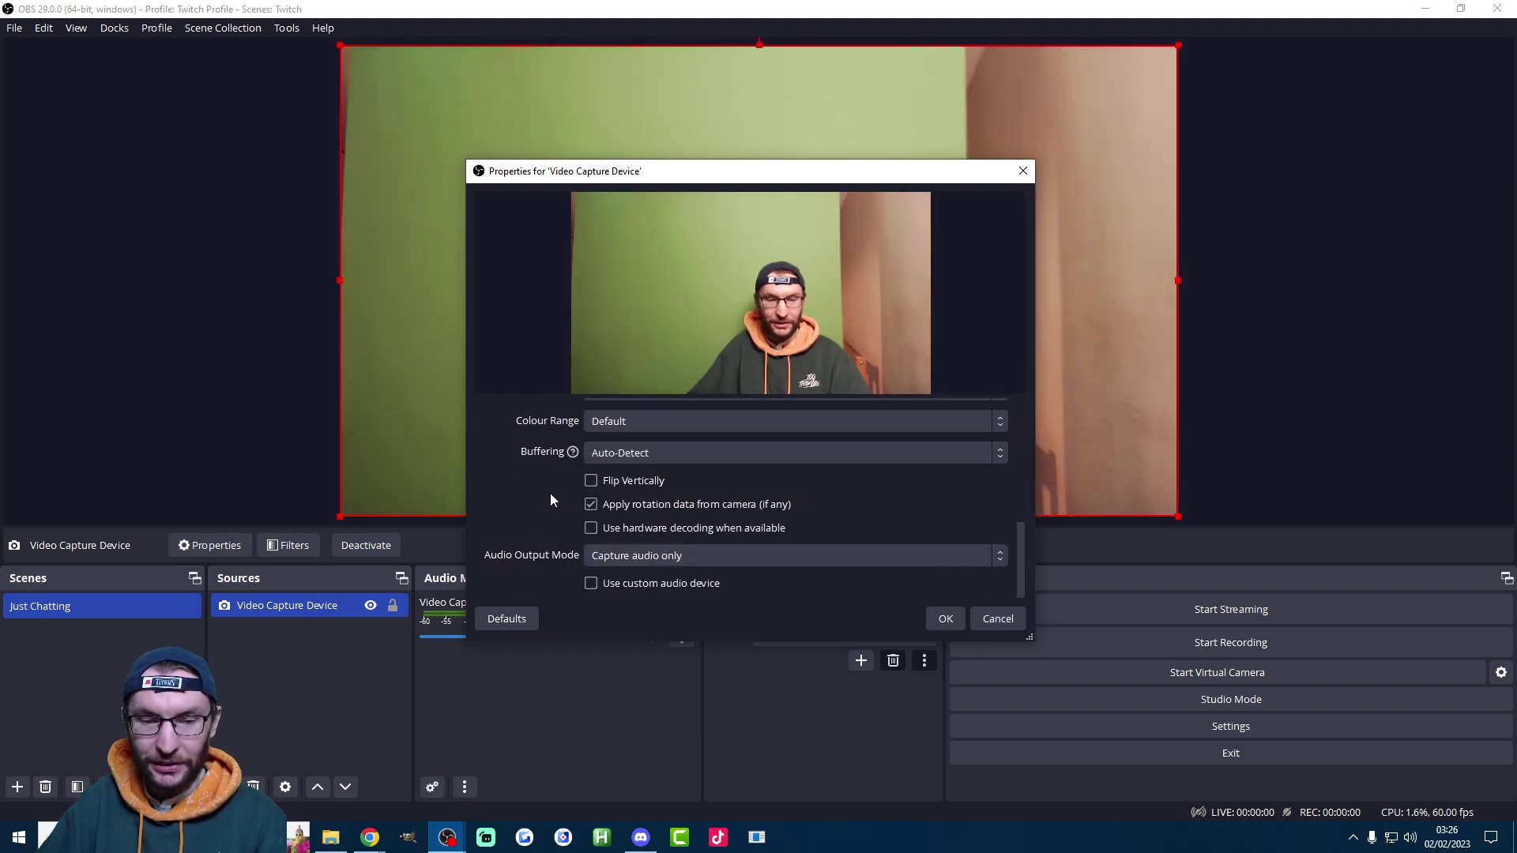
{"action": "left_click", "coordinate": [946, 618]}
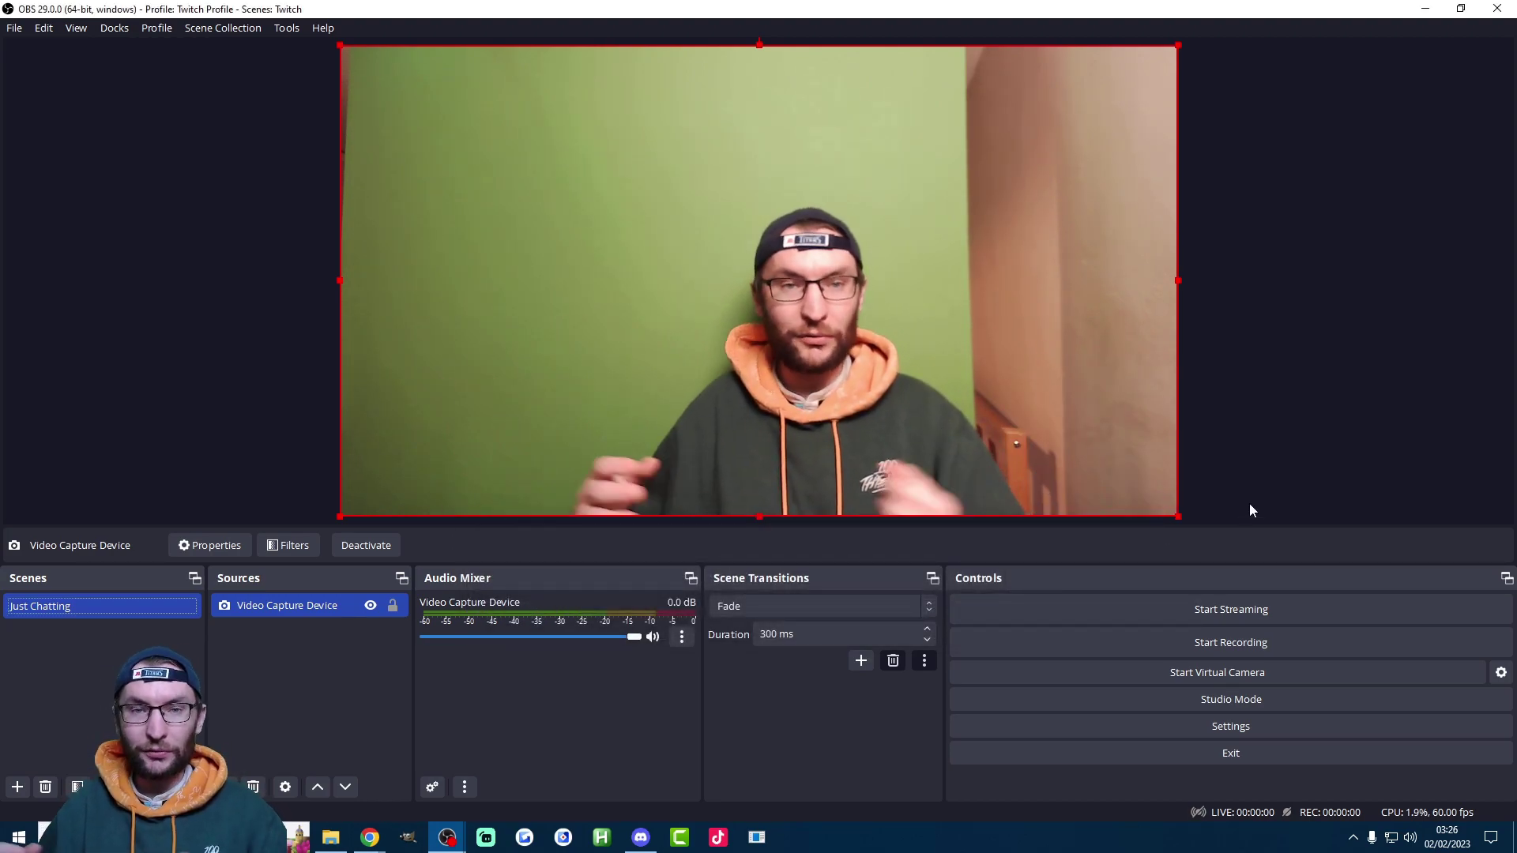
{"action": "left_click", "coordinate": [329, 708]}
- Add an Audio Input Capture source using the HyperX Quadcast microphone
{"action": "left_click", "coordinate": [224, 787]}
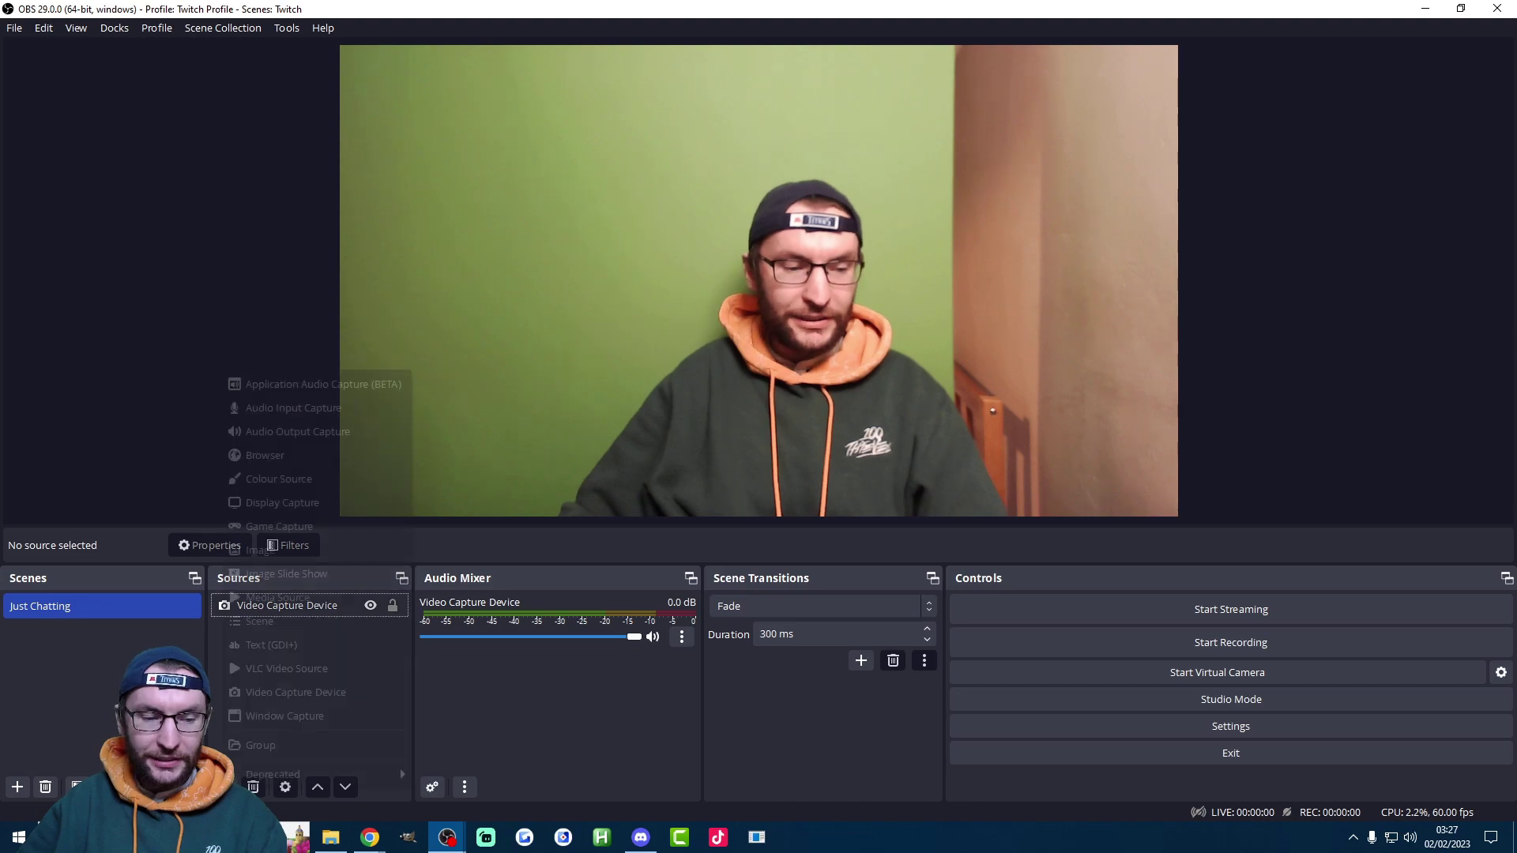
{"action": "left_click", "coordinate": [289, 408]}
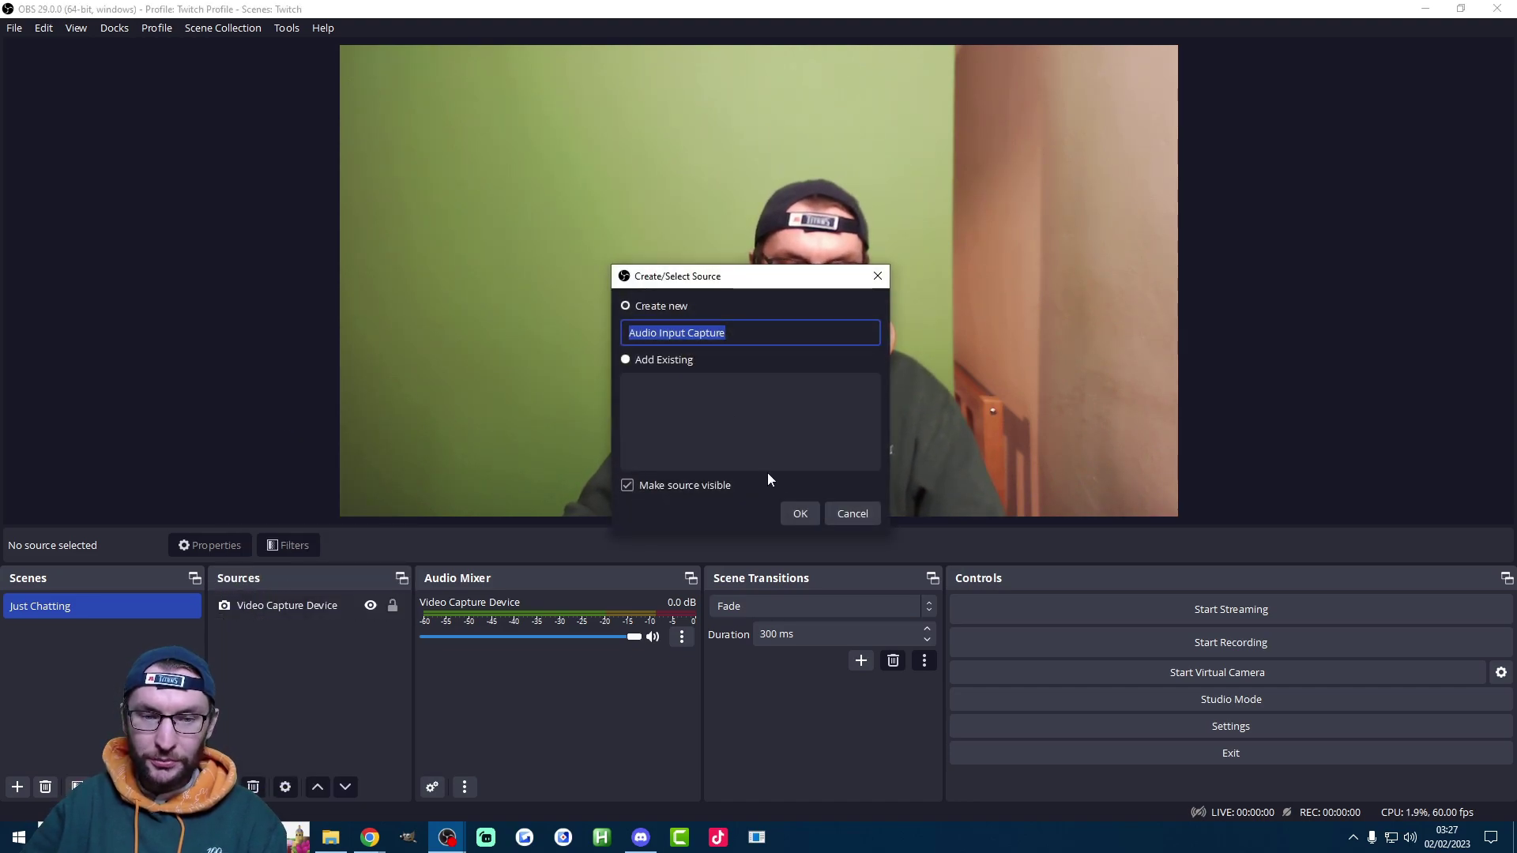
{"action": "left_click", "coordinate": [799, 513]}
{"action": "left_click", "coordinate": [591, 216]}
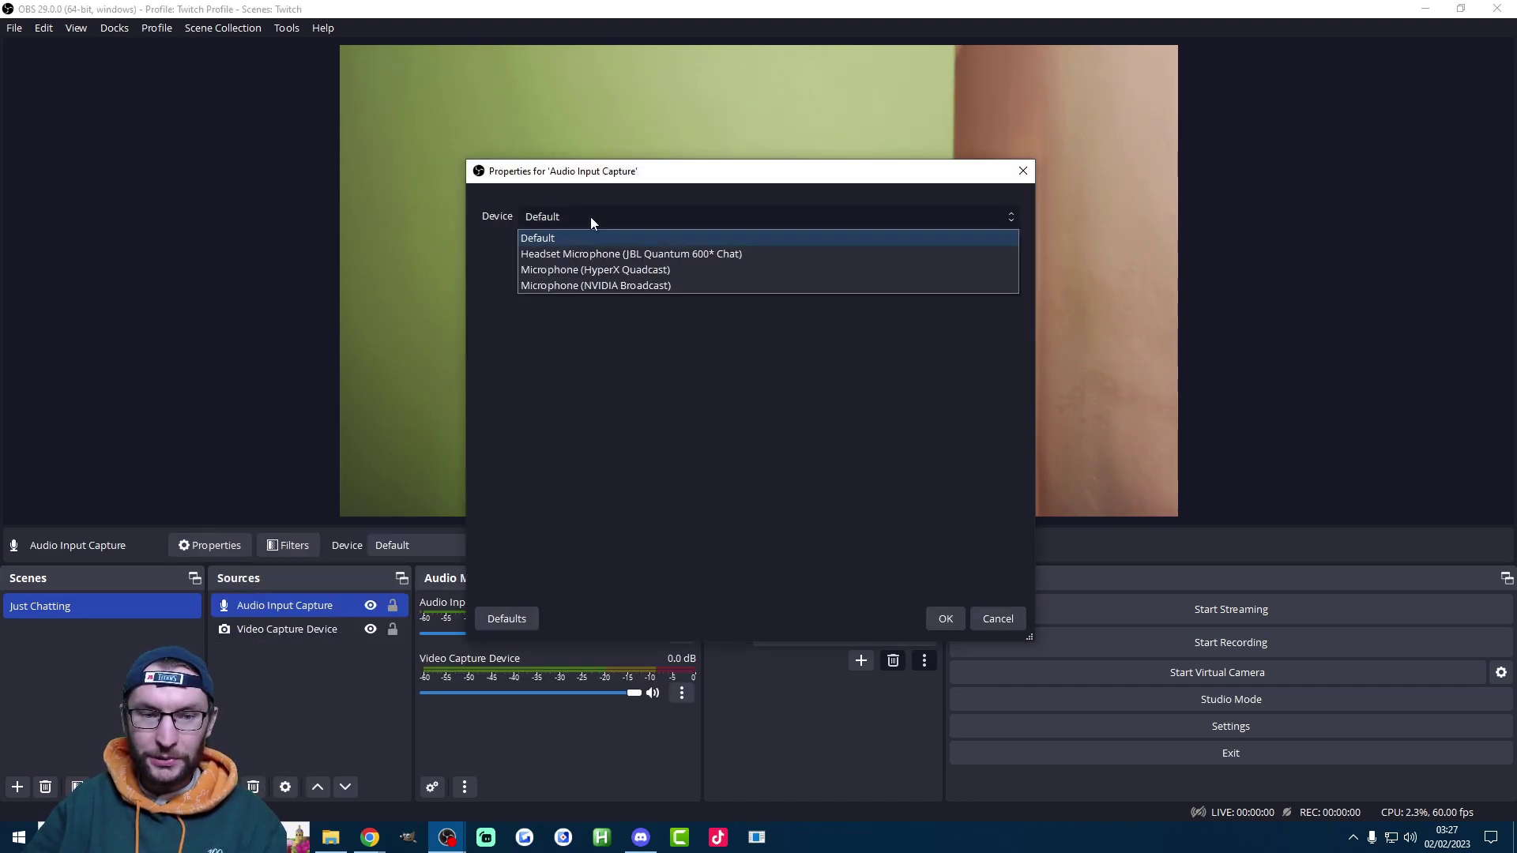
{"action": "left_click", "coordinate": [624, 271]}
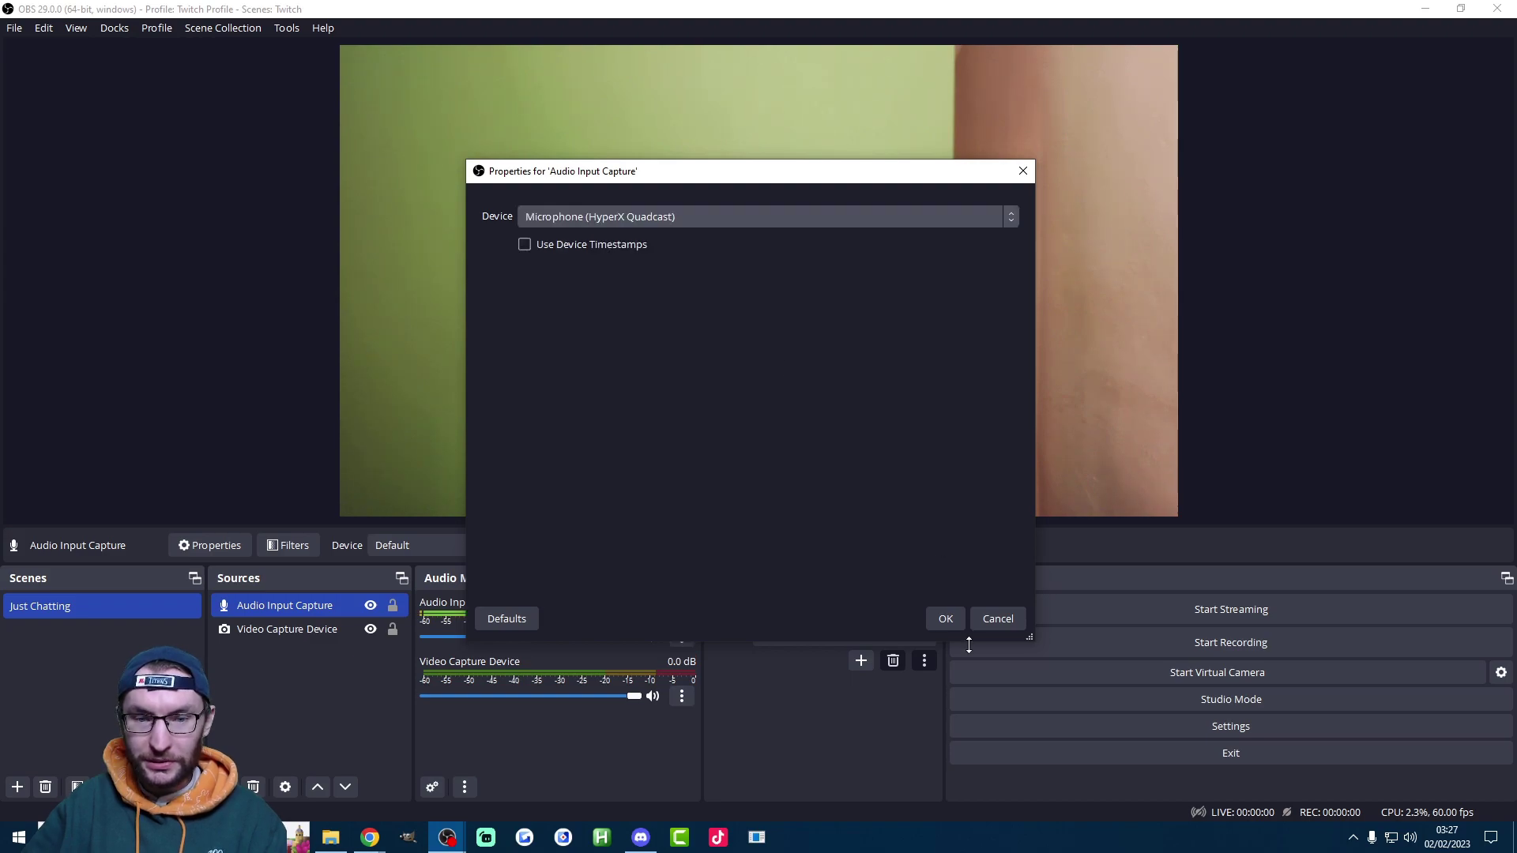
{"action": "left_click", "coordinate": [945, 619]}
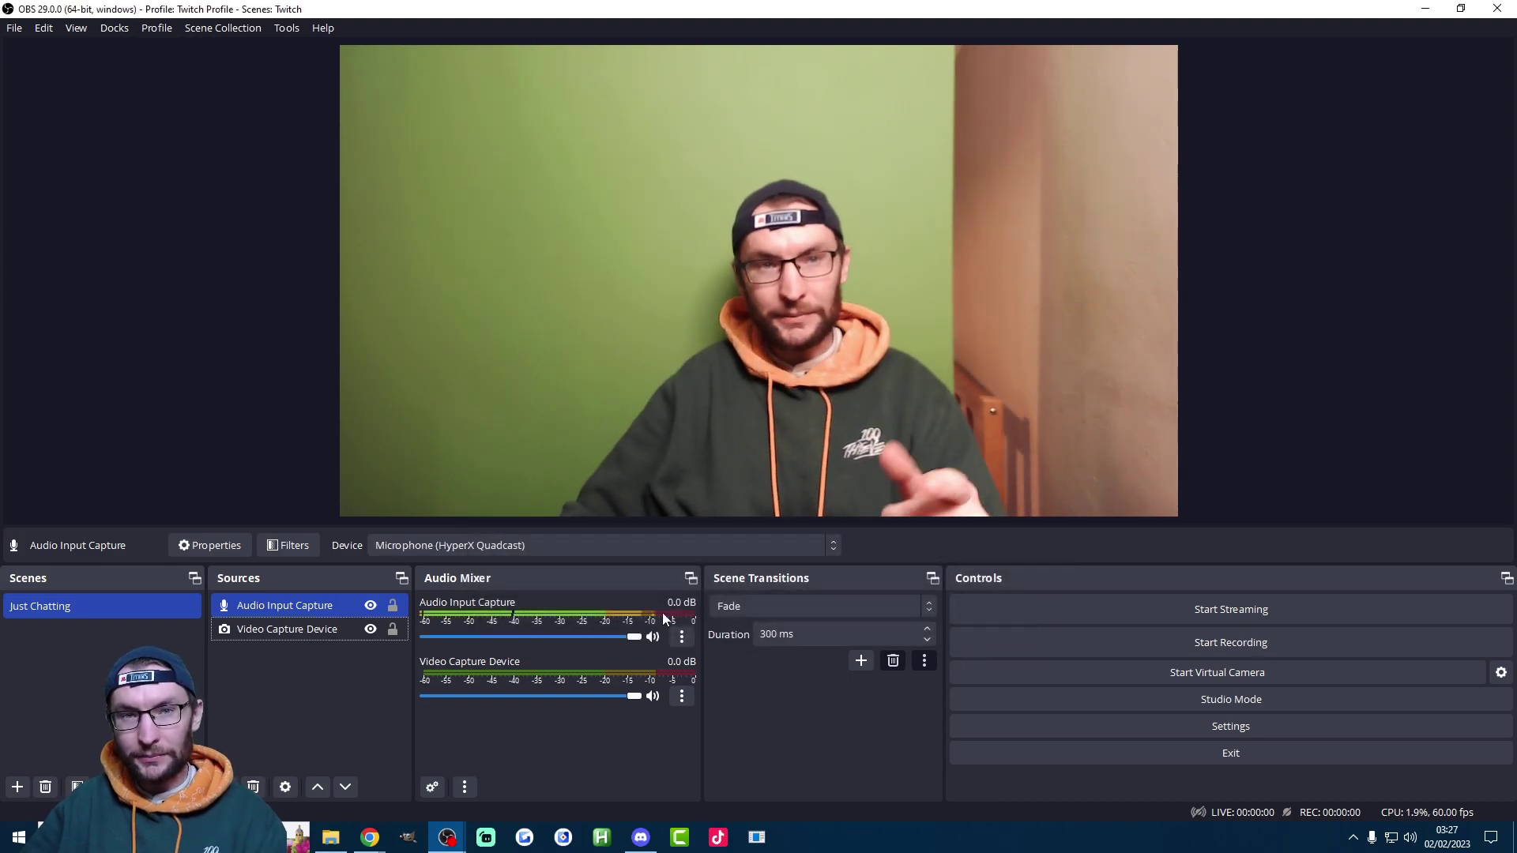
- Give the microphone a Noise Suppression filter with its default name
{"action": "left_click", "coordinate": [681, 636]}
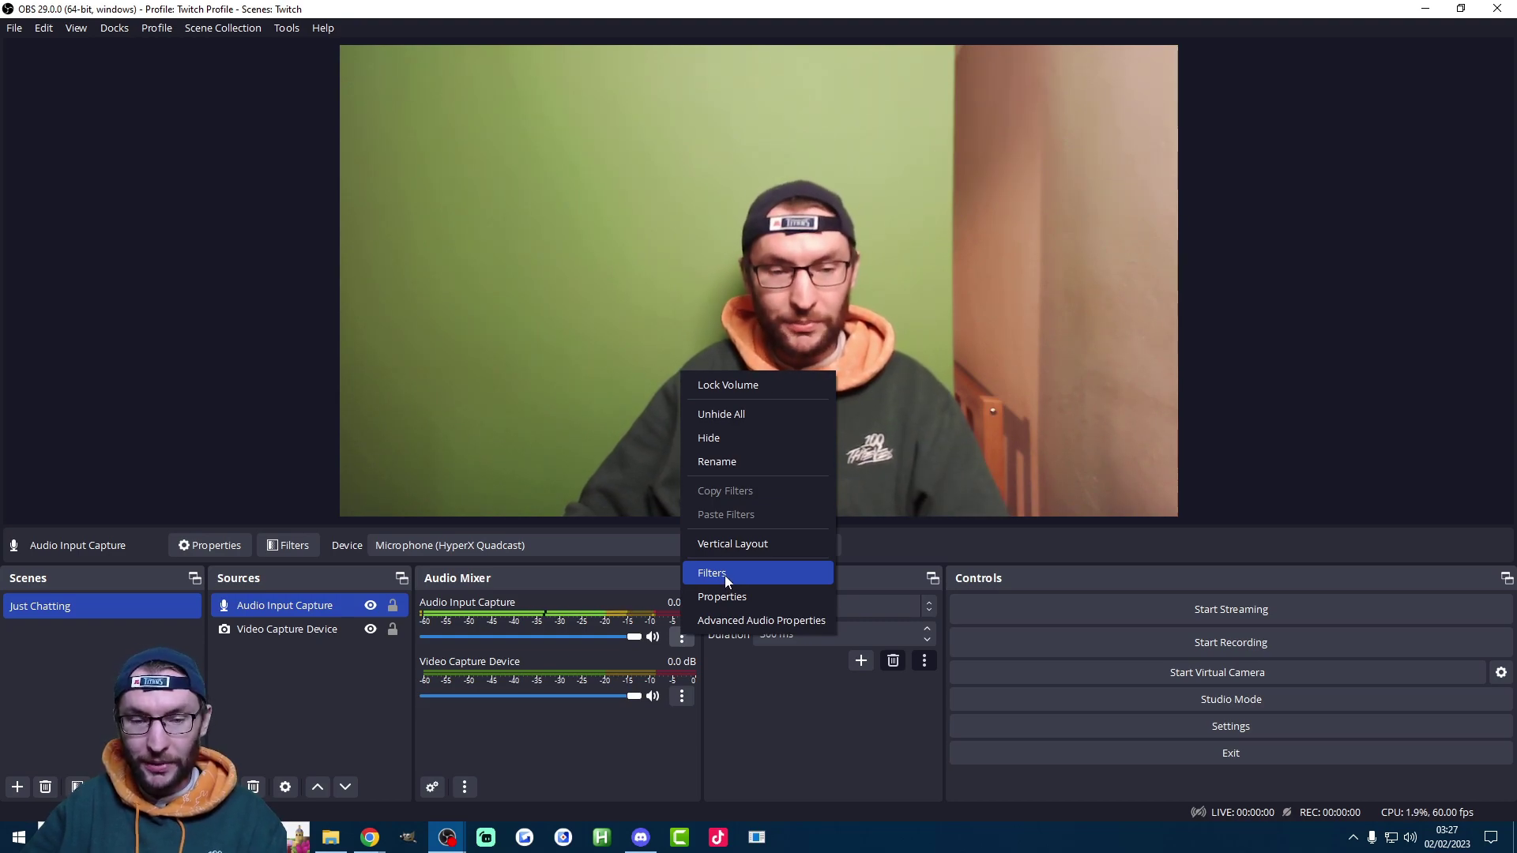
{"action": "left_click", "coordinate": [726, 581]}
{"action": "left_click", "coordinate": [431, 678]}
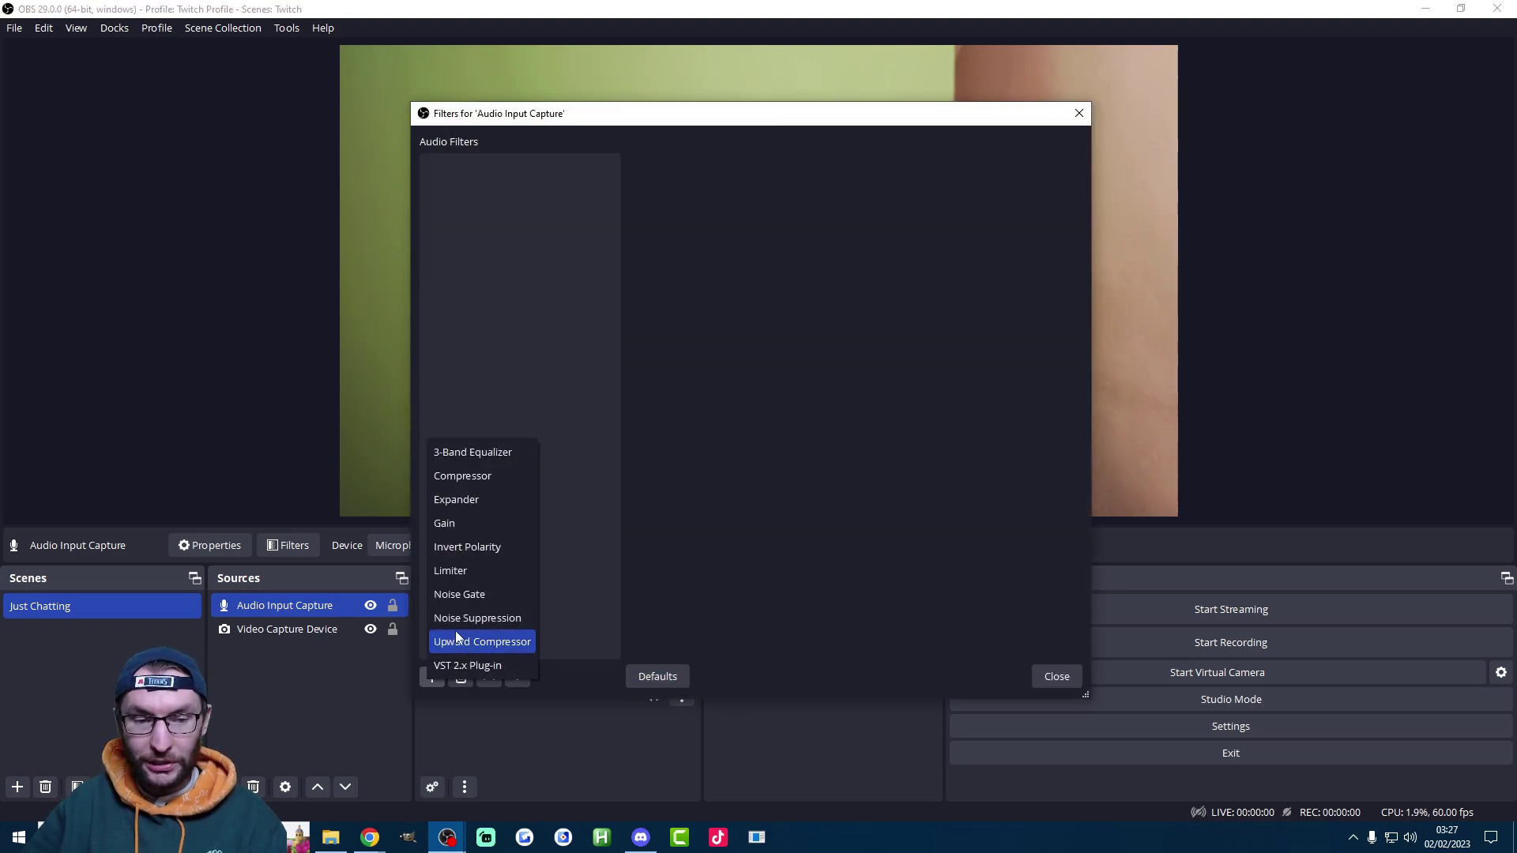
{"action": "left_click", "coordinate": [500, 618]}
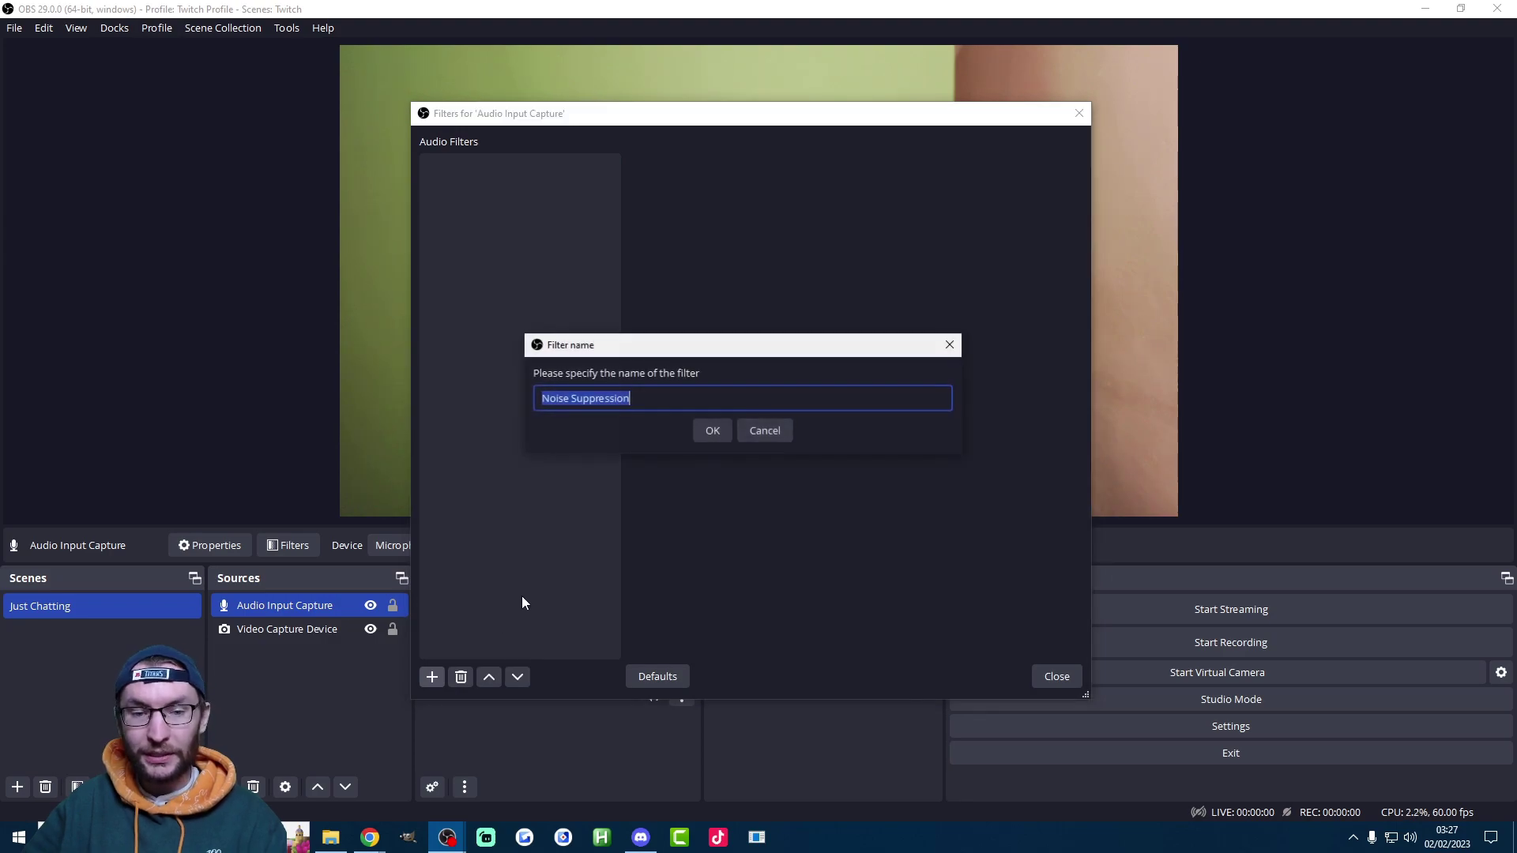
{"action": "left_click", "coordinate": [714, 431]}
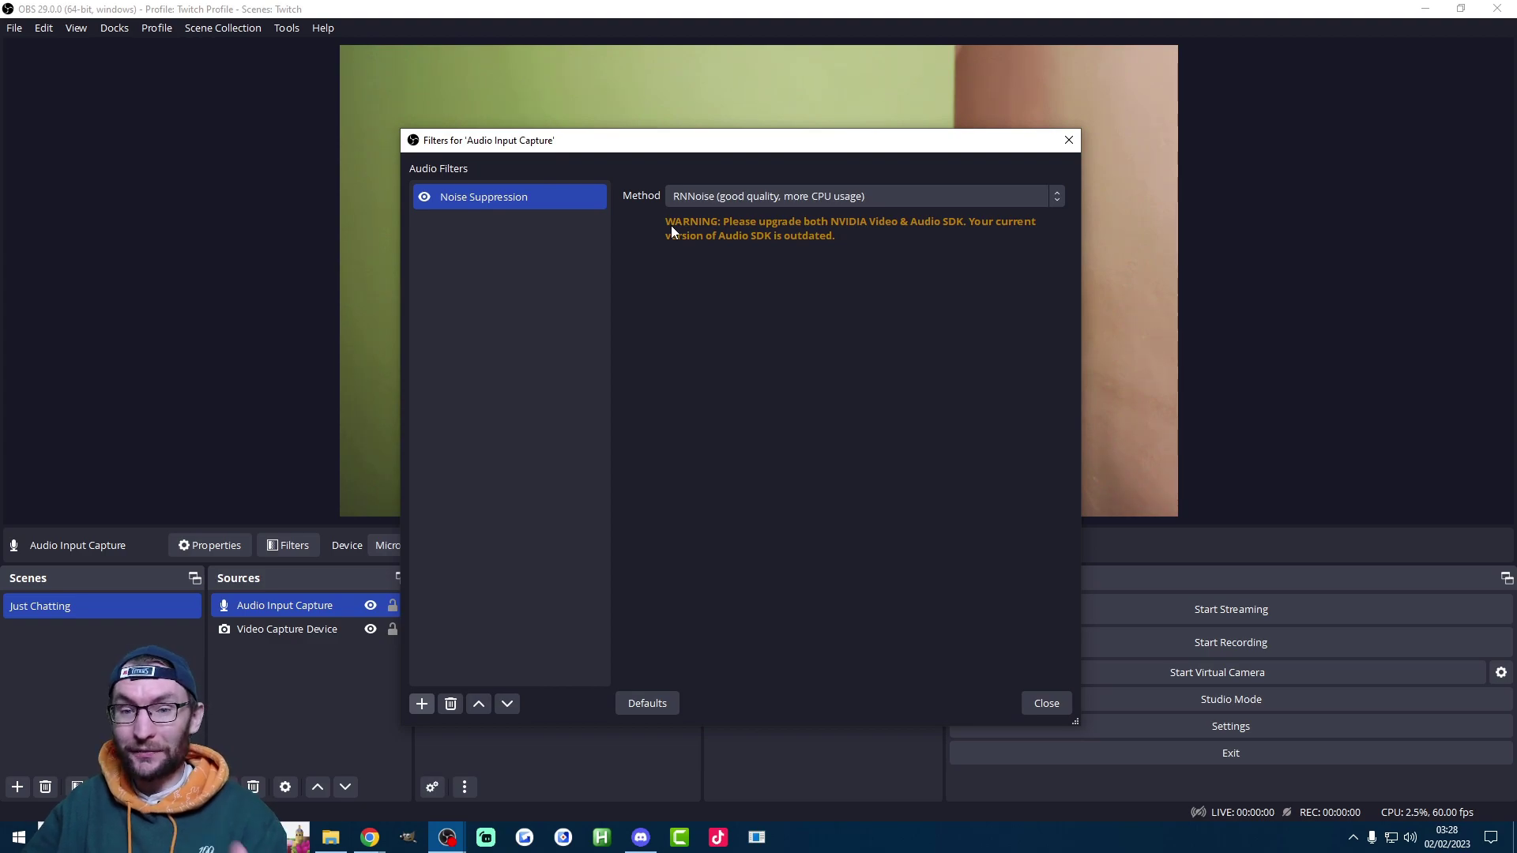
{"action": "left_click", "coordinate": [1031, 701]}
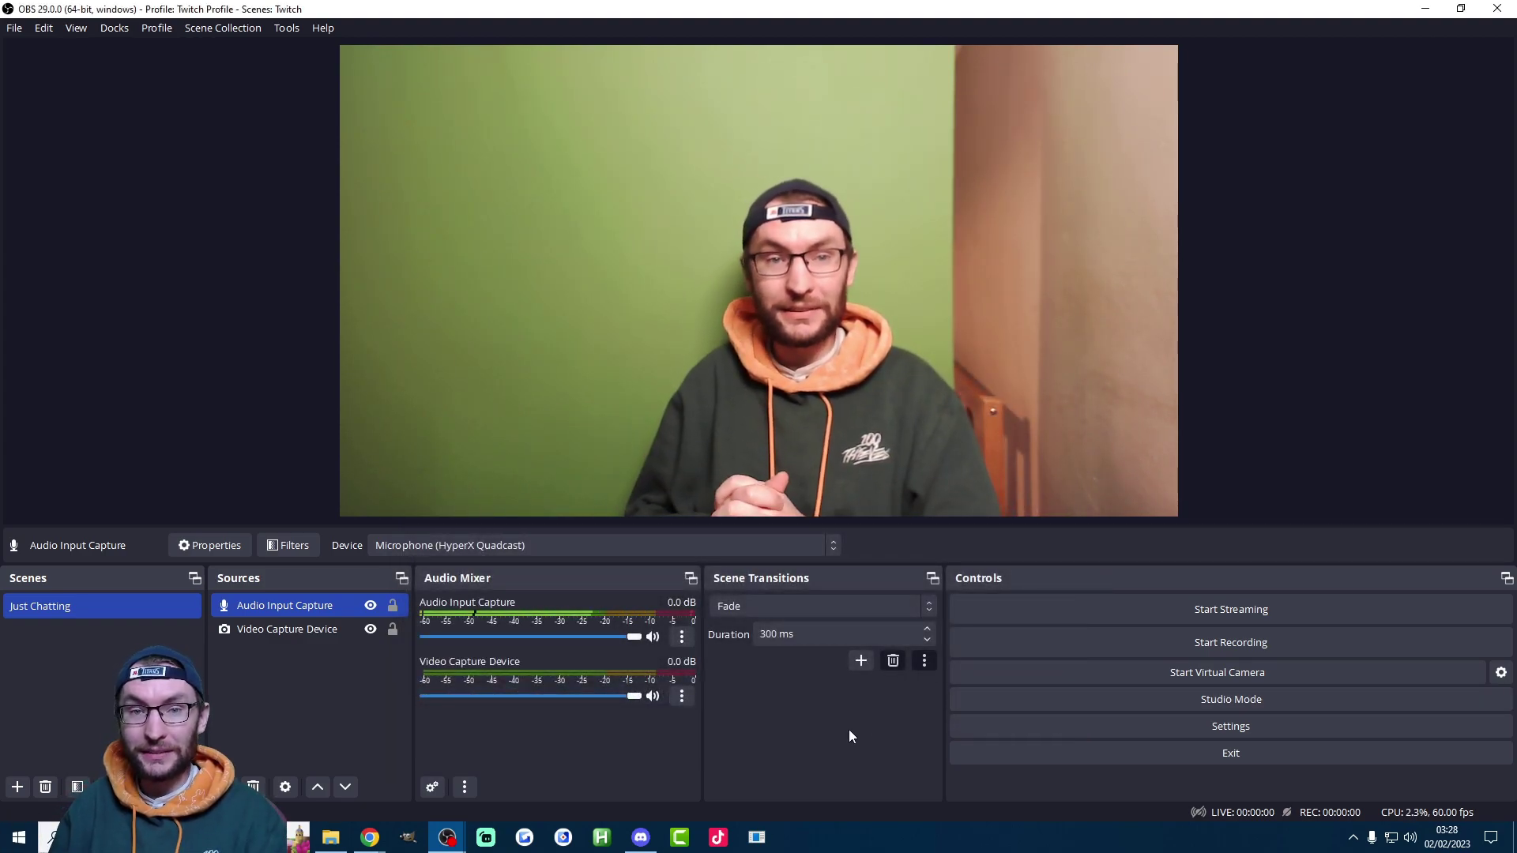
- Create a new scene named 'Gameplay'
{"action": "left_click", "coordinate": [18, 787]}
{"action": "type", "text": "Game p"}
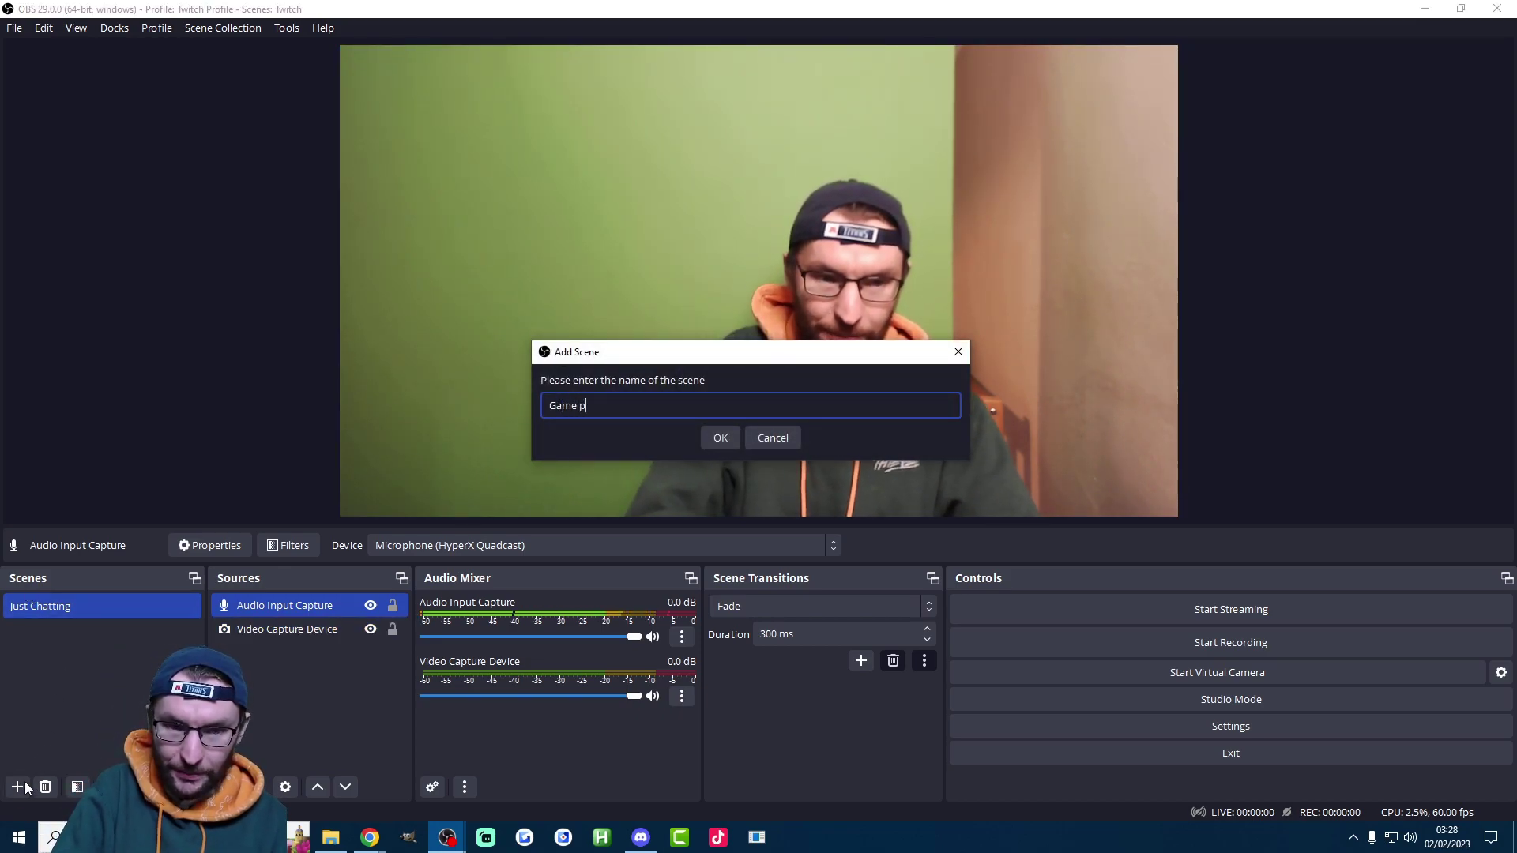
{"action": "type", "text": "lay"}
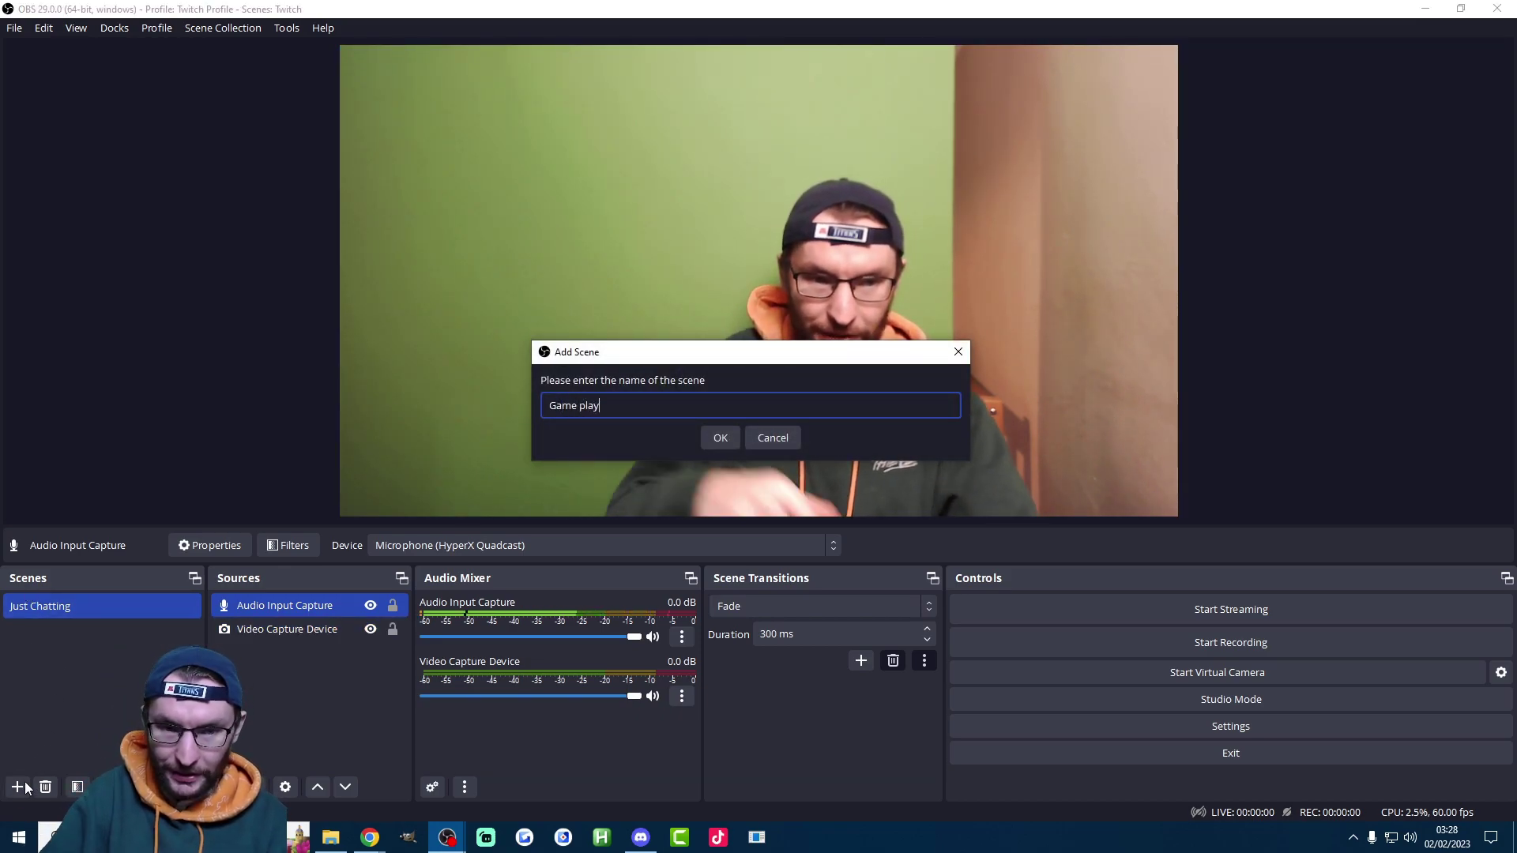
{"action": "left_click", "coordinate": [583, 405]}
{"action": "key", "text": "BackSpace"}
{"action": "left_click", "coordinate": [705, 434]}
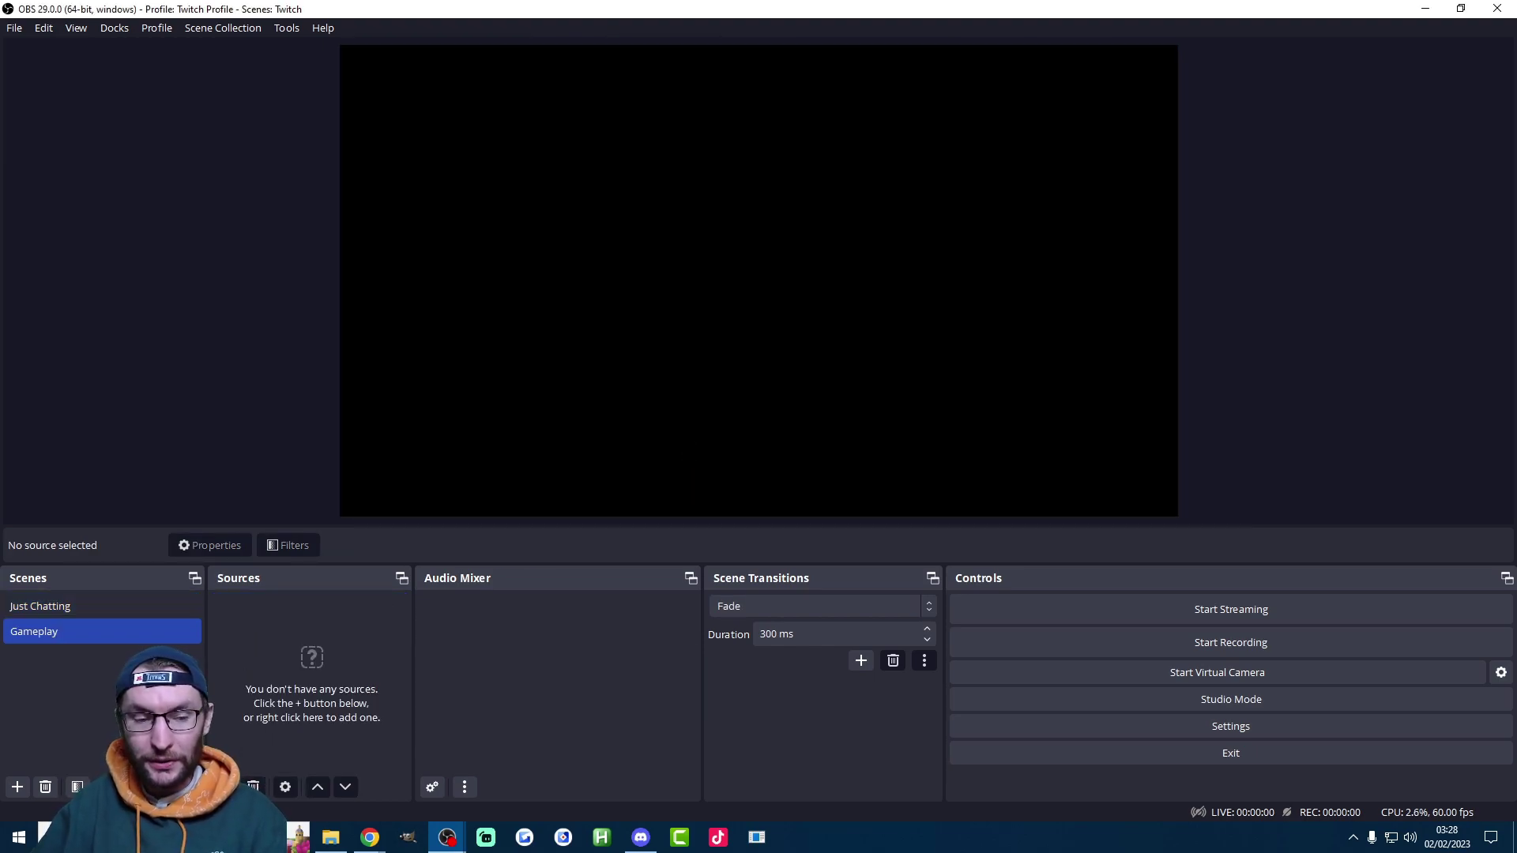
- Add the existing Audio Input Capture microphone to the Gameplay scene
{"action": "left_click", "coordinate": [222, 787]}
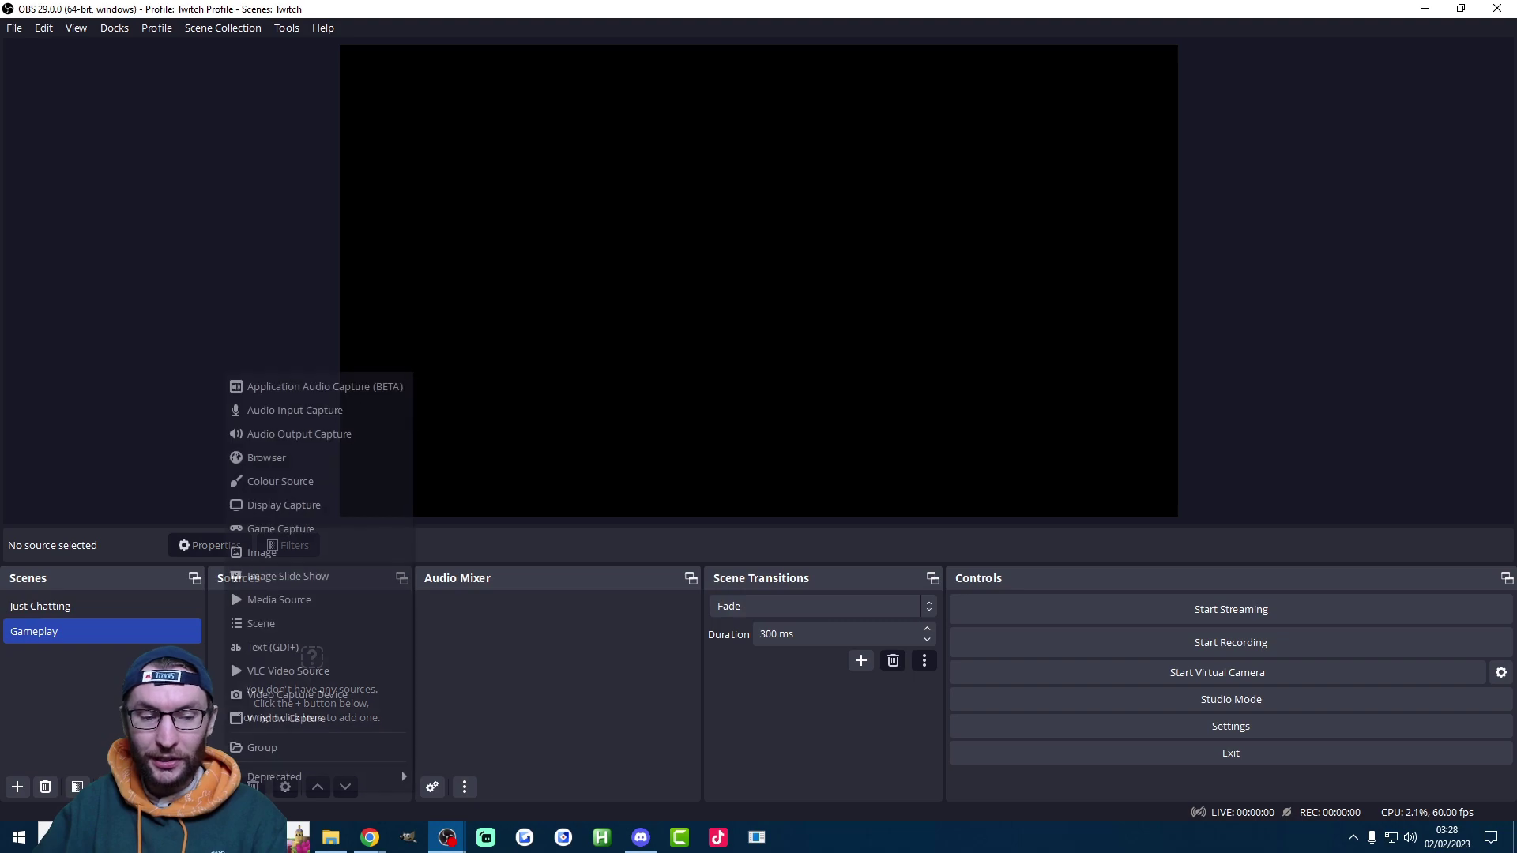
{"action": "left_click", "coordinate": [294, 411]}
{"action": "left_click", "coordinate": [625, 361]}
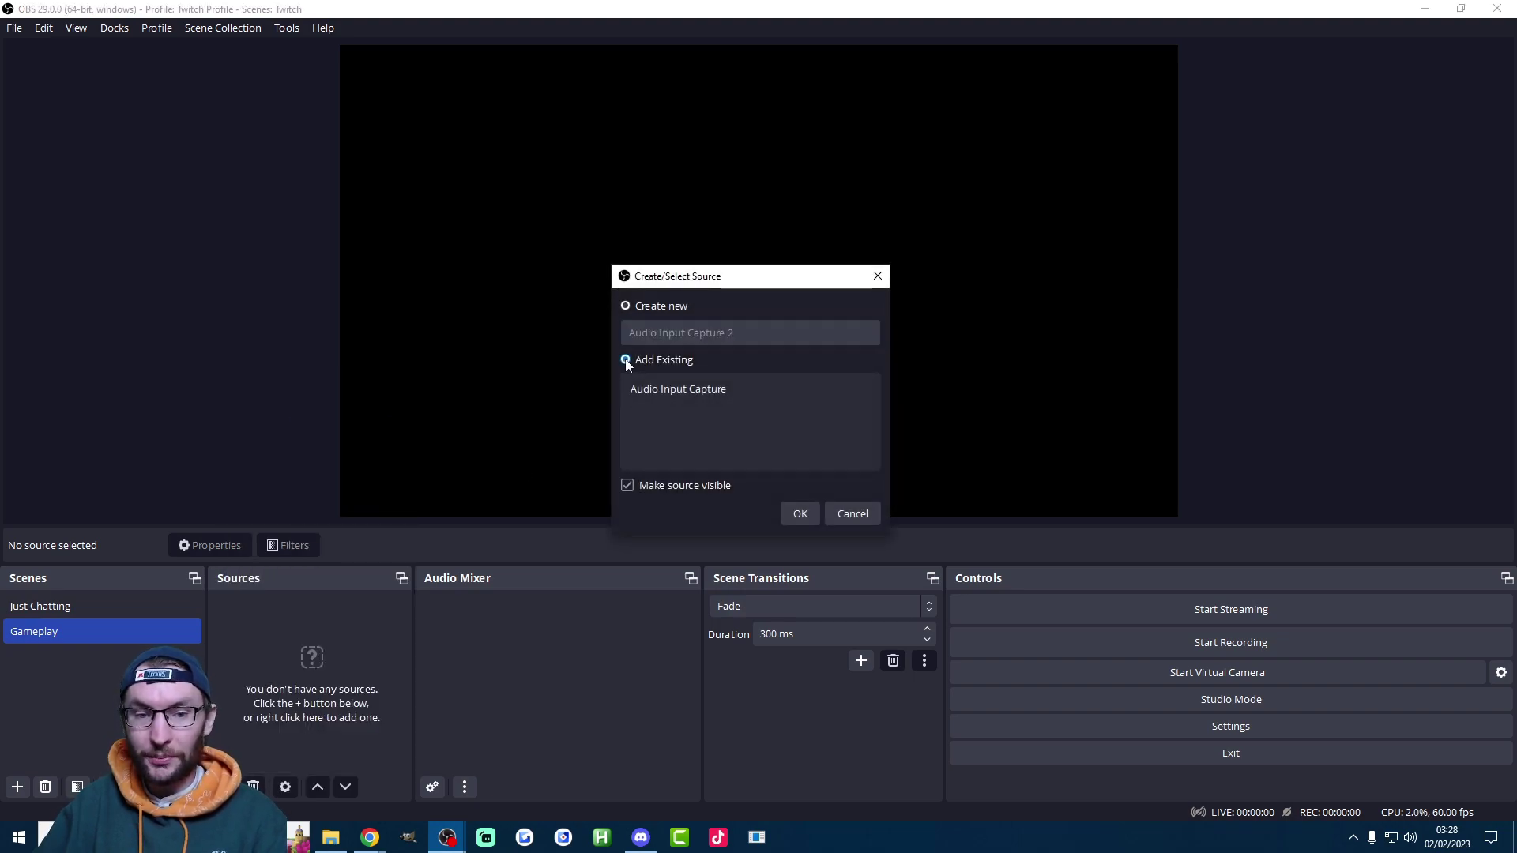
{"action": "left_click", "coordinate": [670, 388]}
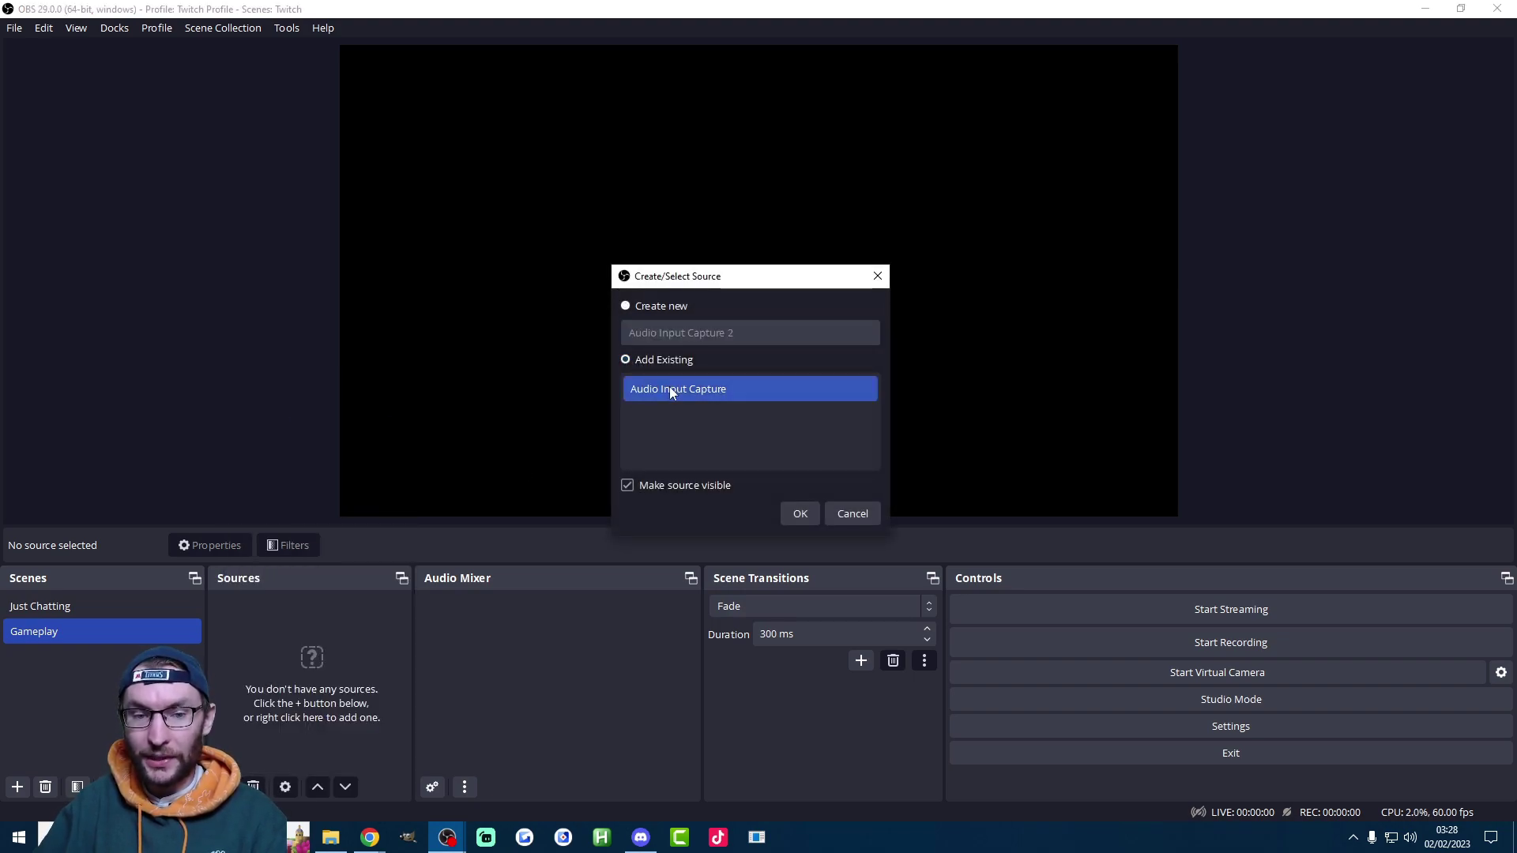
{"action": "left_click", "coordinate": [801, 515]}
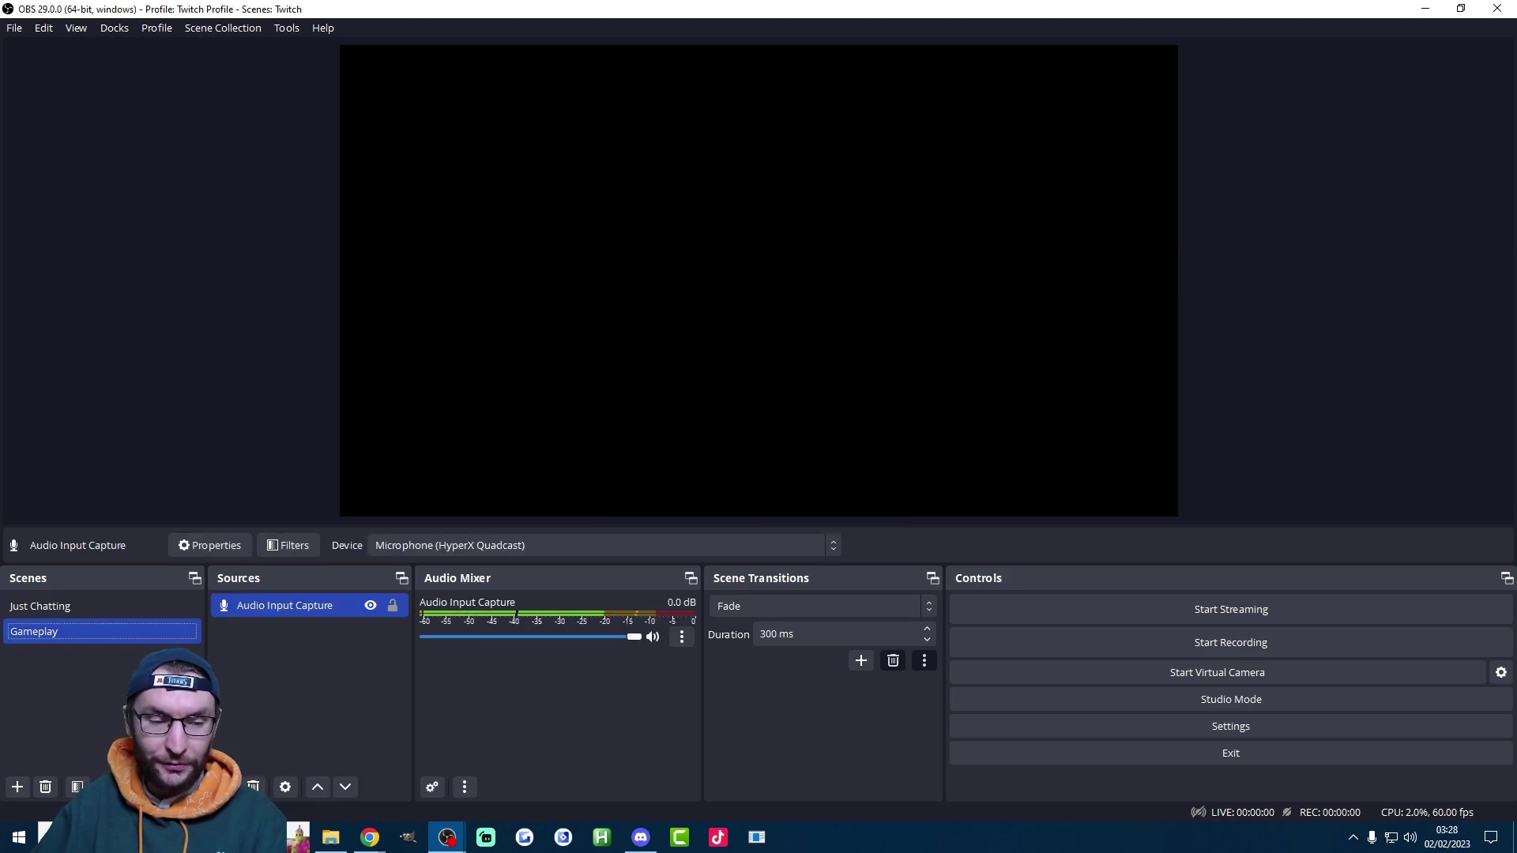
- Add a new Audio Output Capture set to the JBL Quantum 600* Game speakers
{"action": "left_click", "coordinate": [224, 787]}
{"action": "left_click", "coordinate": [354, 694]}
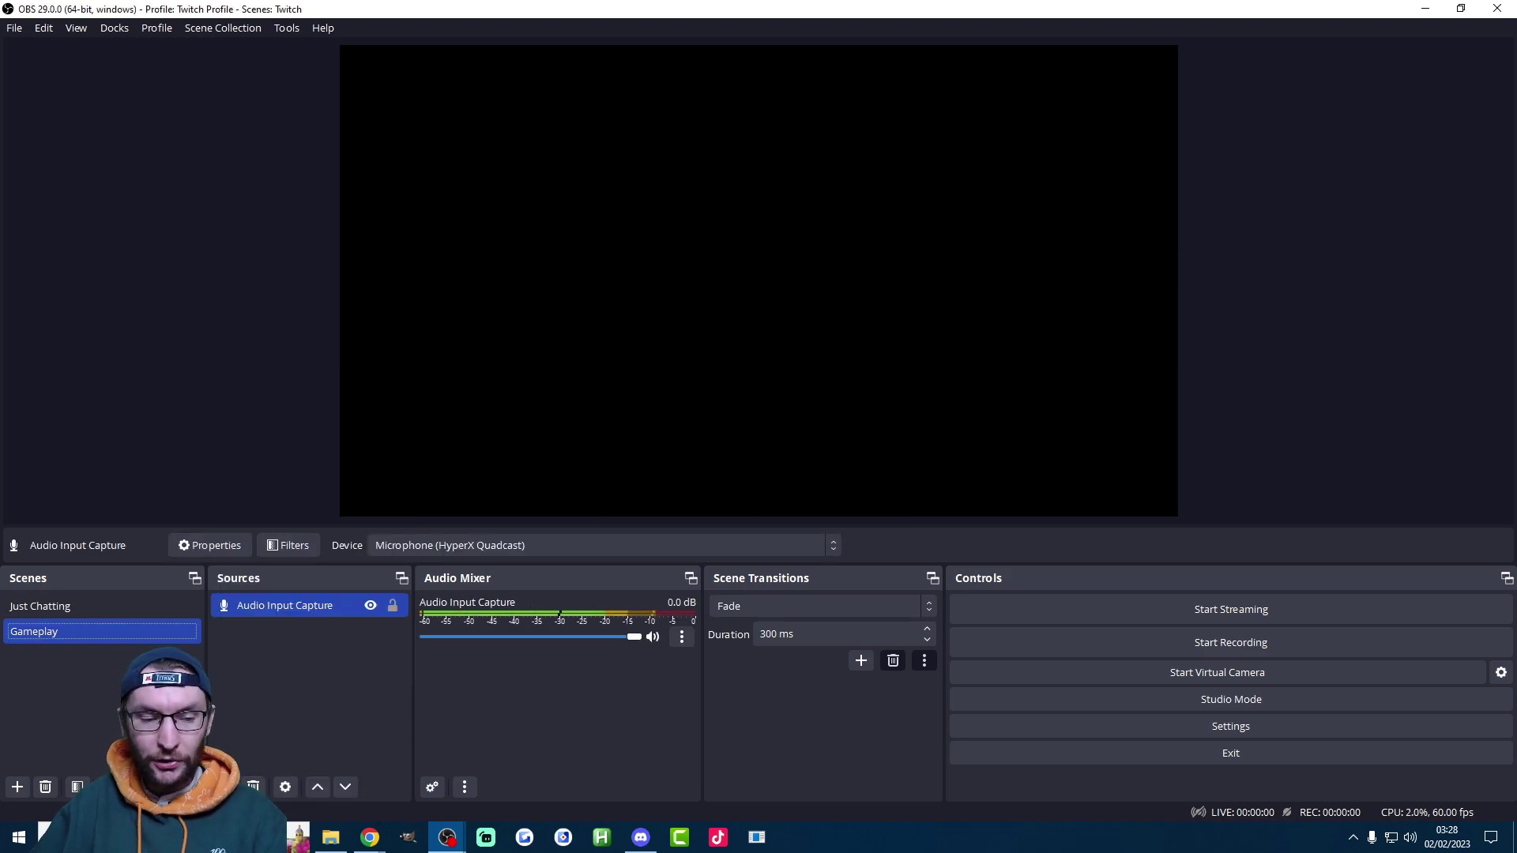
{"action": "left_click", "coordinate": [224, 787]}
{"action": "left_click", "coordinate": [308, 431]}
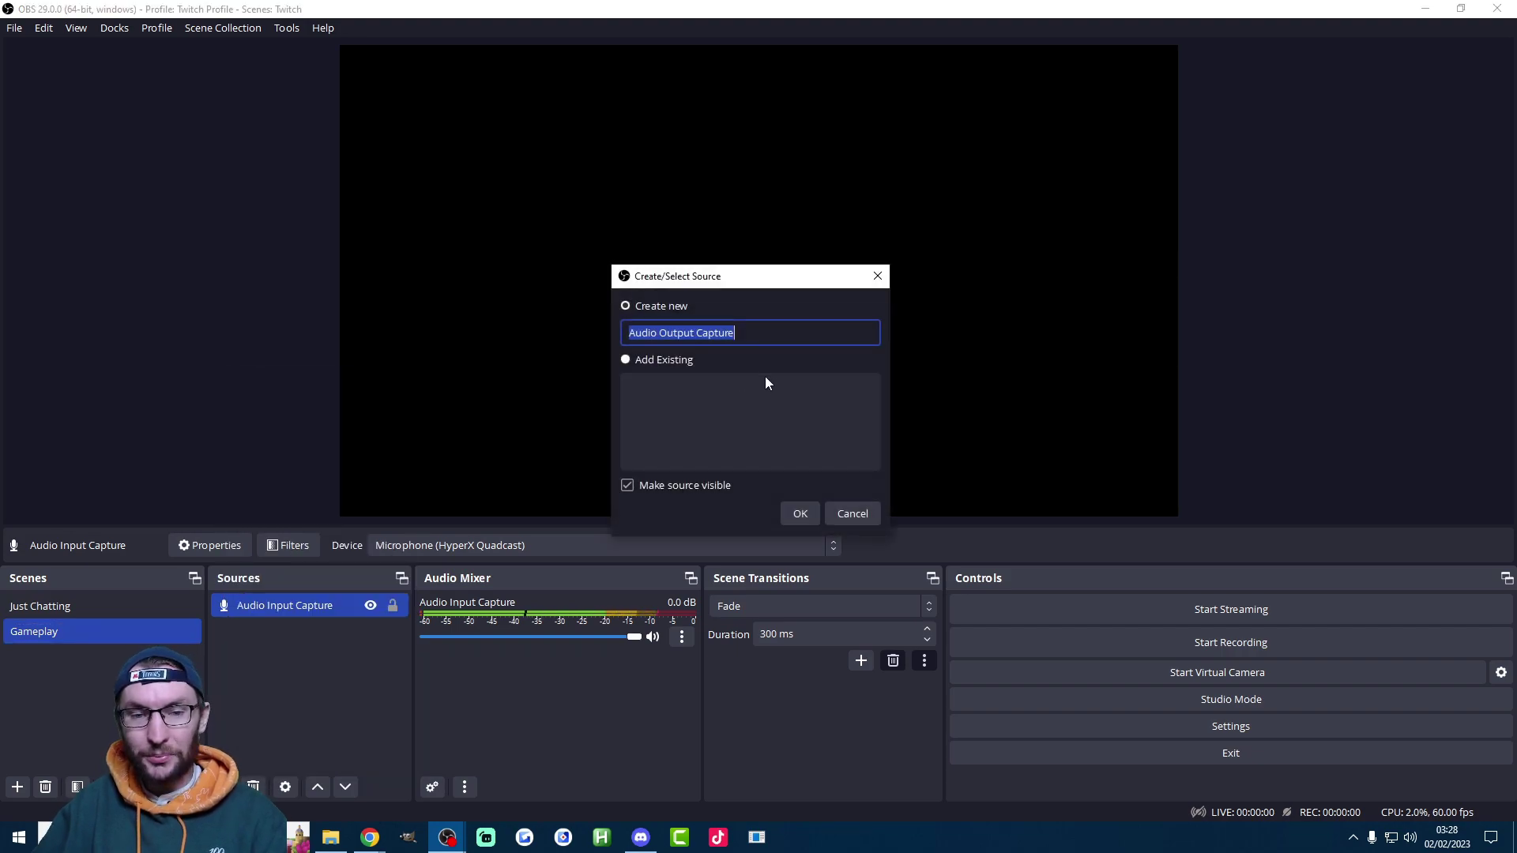
{"action": "left_click", "coordinate": [801, 514]}
{"action": "left_click", "coordinate": [623, 217]}
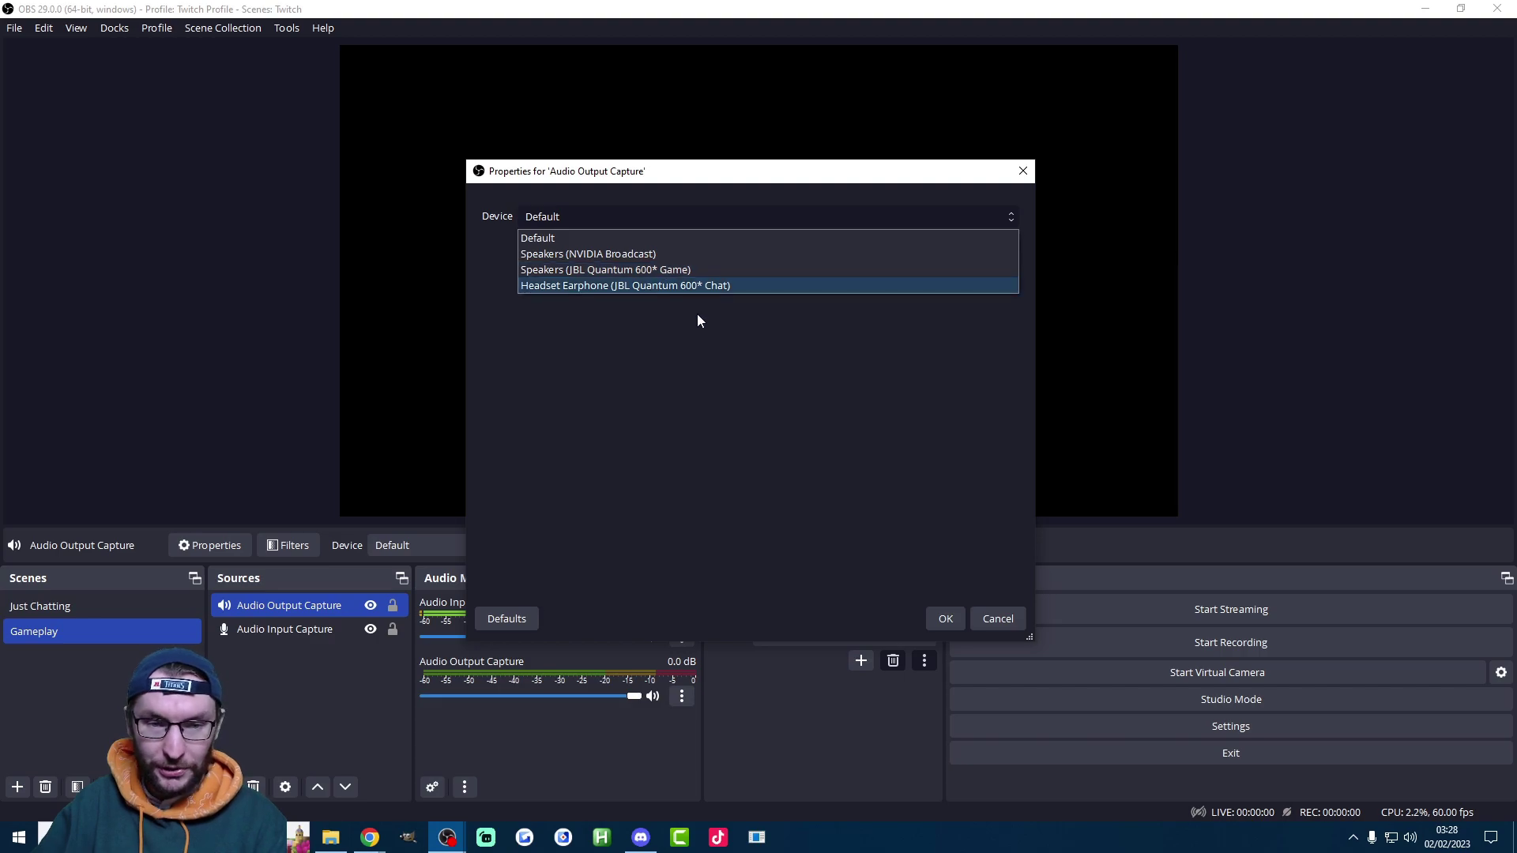
{"action": "left_click", "coordinate": [642, 269]}
{"action": "left_click", "coordinate": [944, 618]}
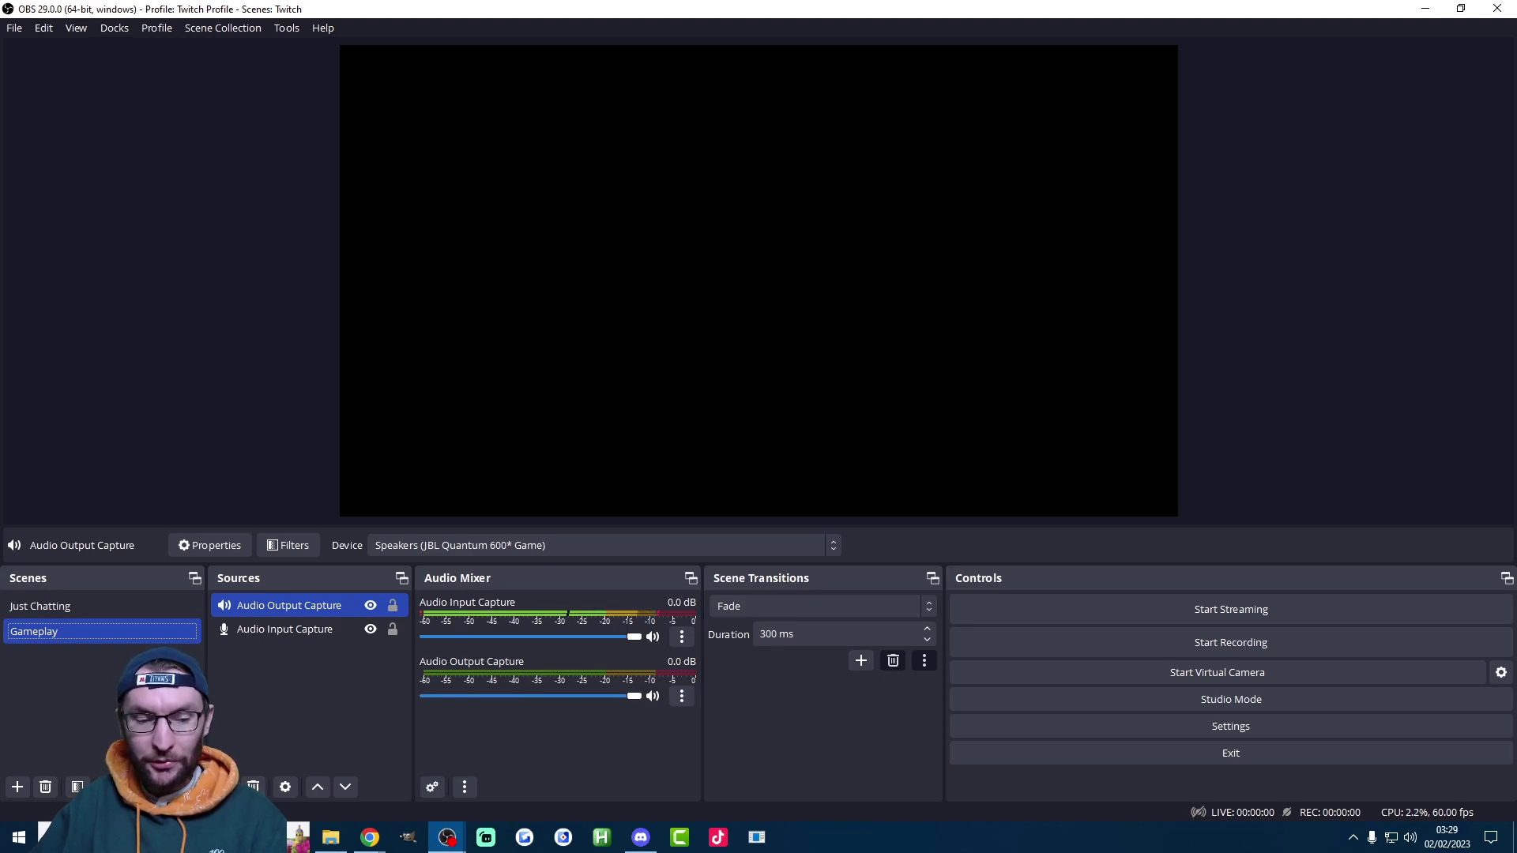
- Add a Display Capture source of the ZOWIE primary monitor
{"action": "left_click", "coordinate": [223, 787]}
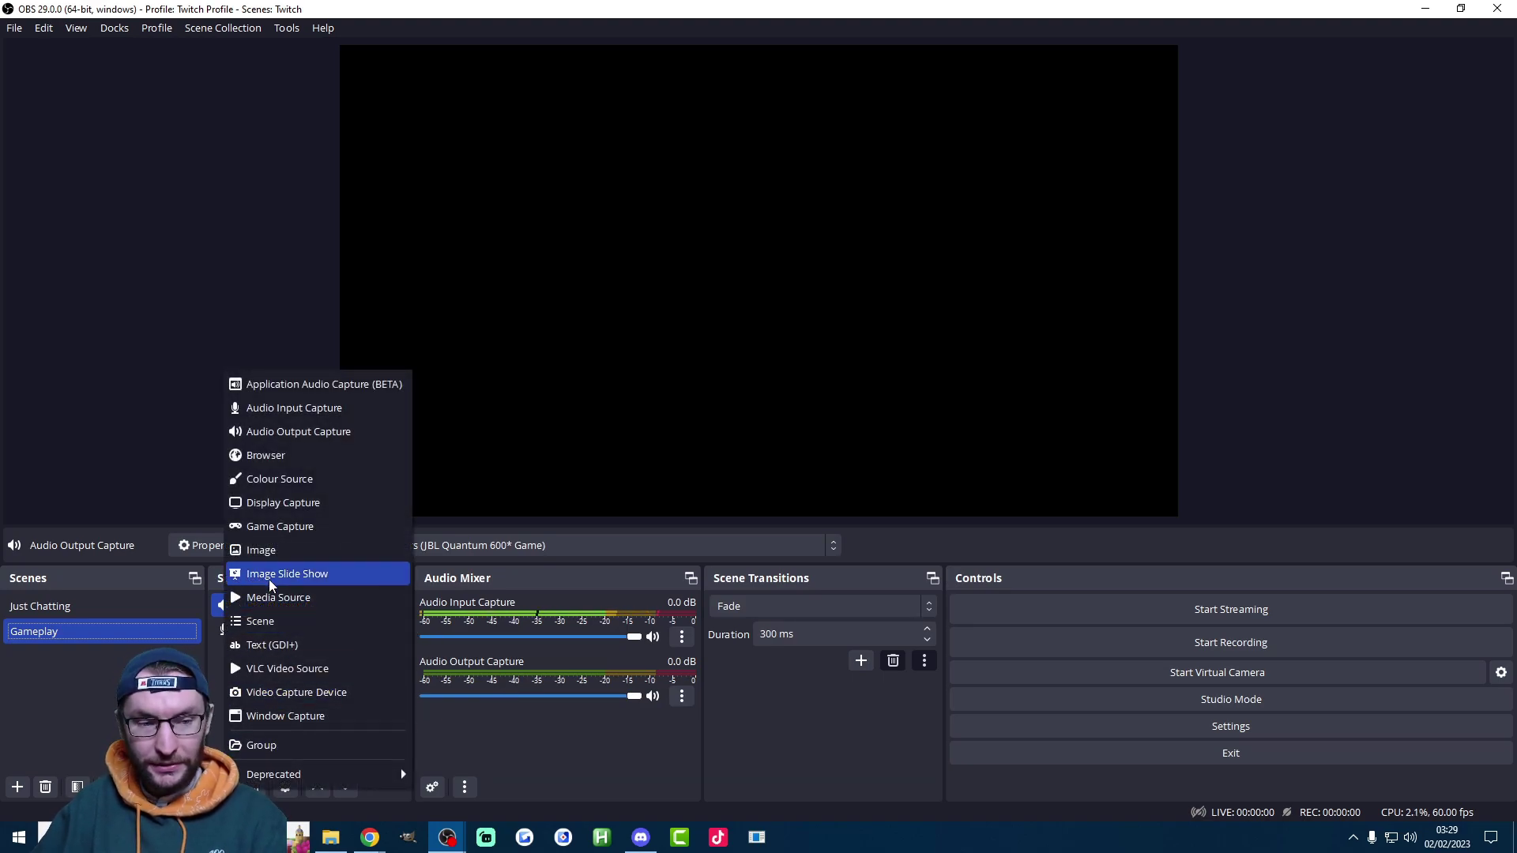
{"action": "left_click", "coordinate": [305, 503]}
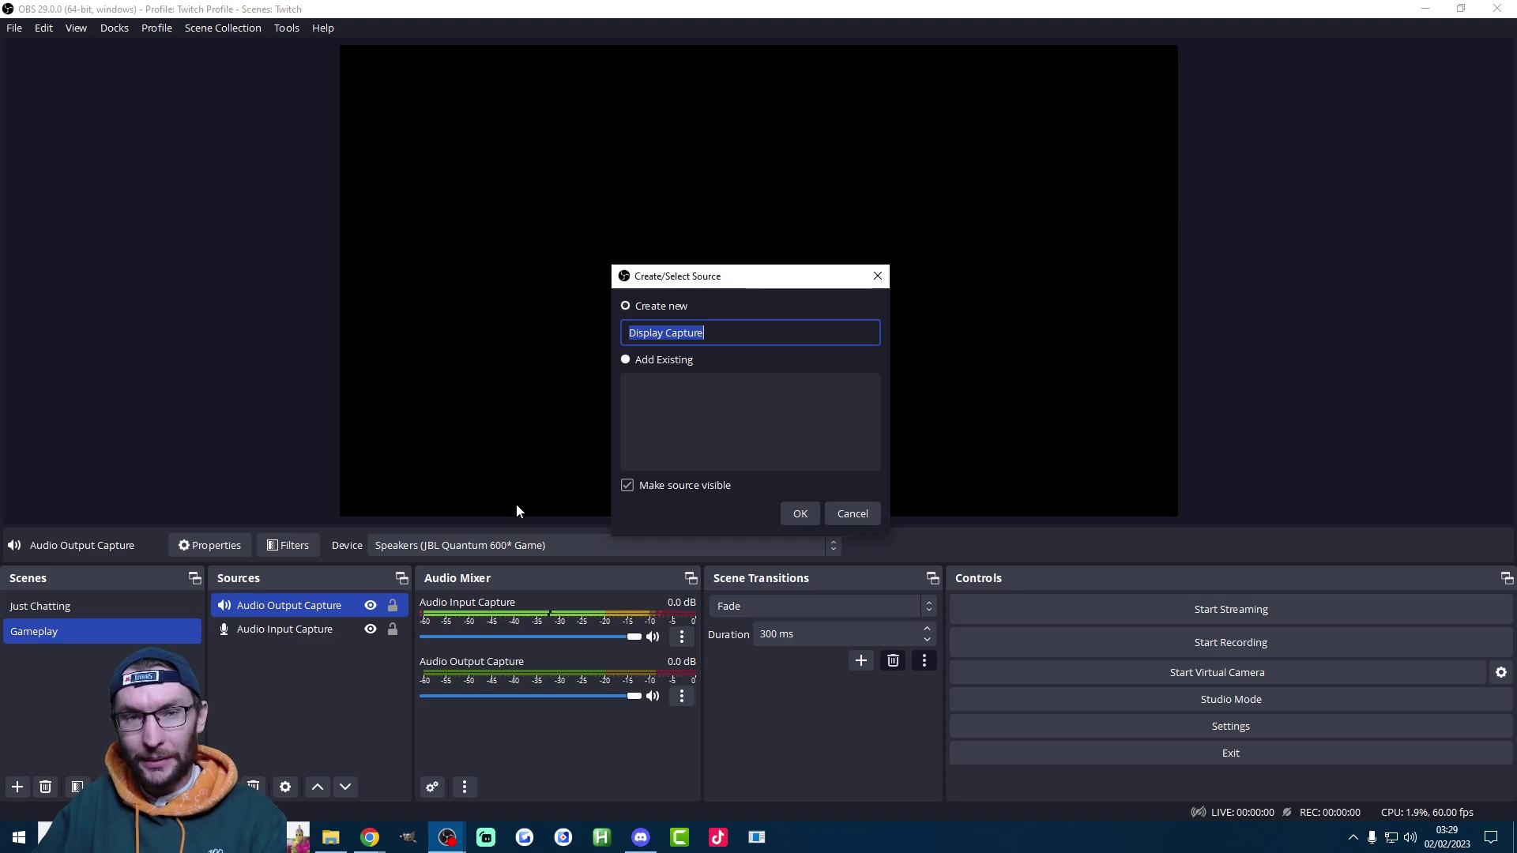
{"action": "left_click", "coordinate": [800, 515]}
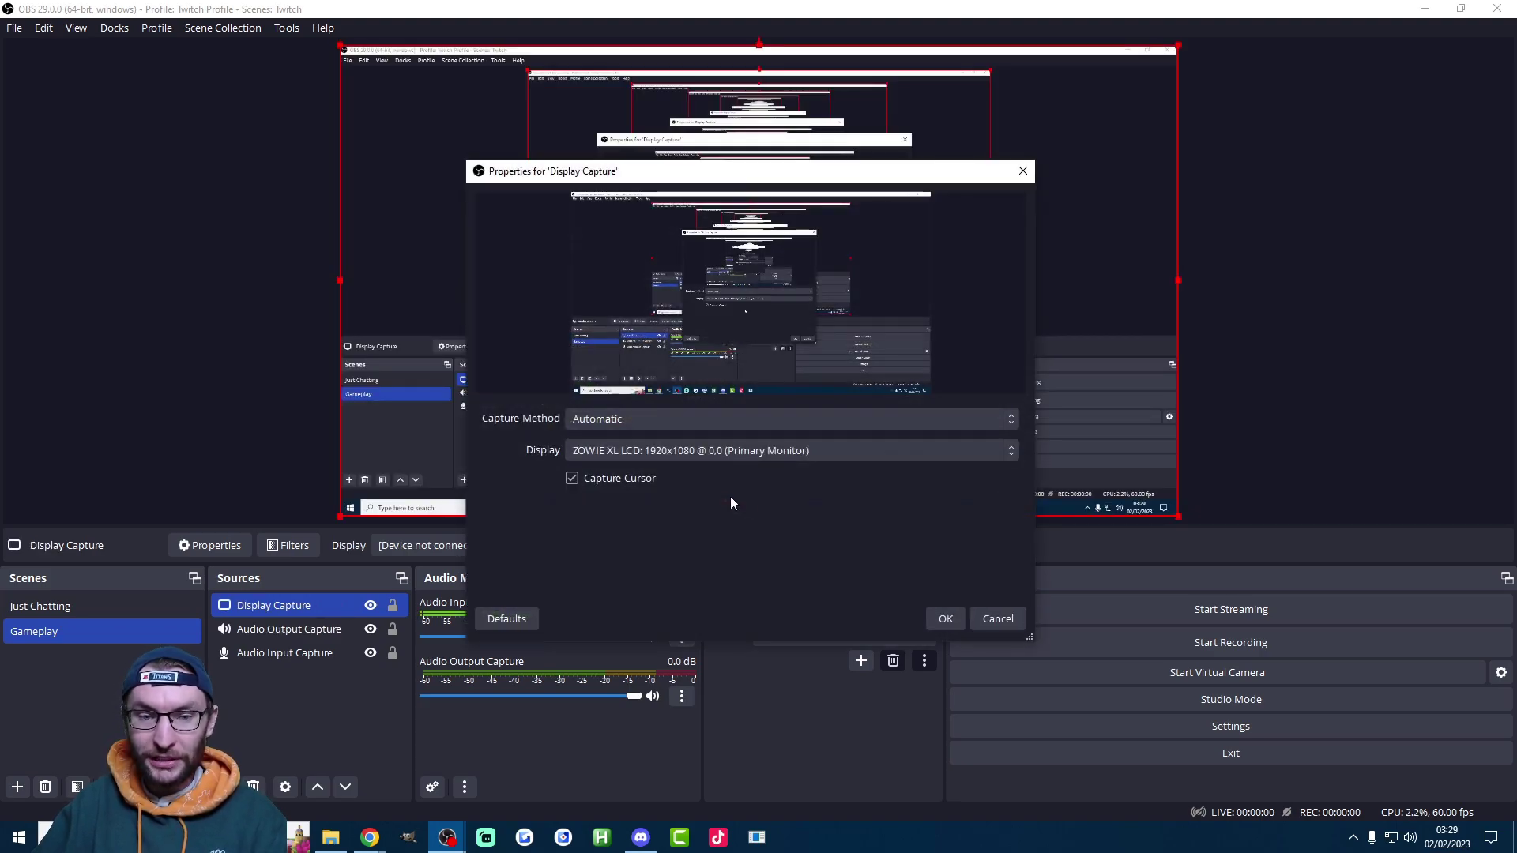
{"action": "left_click", "coordinate": [945, 619]}
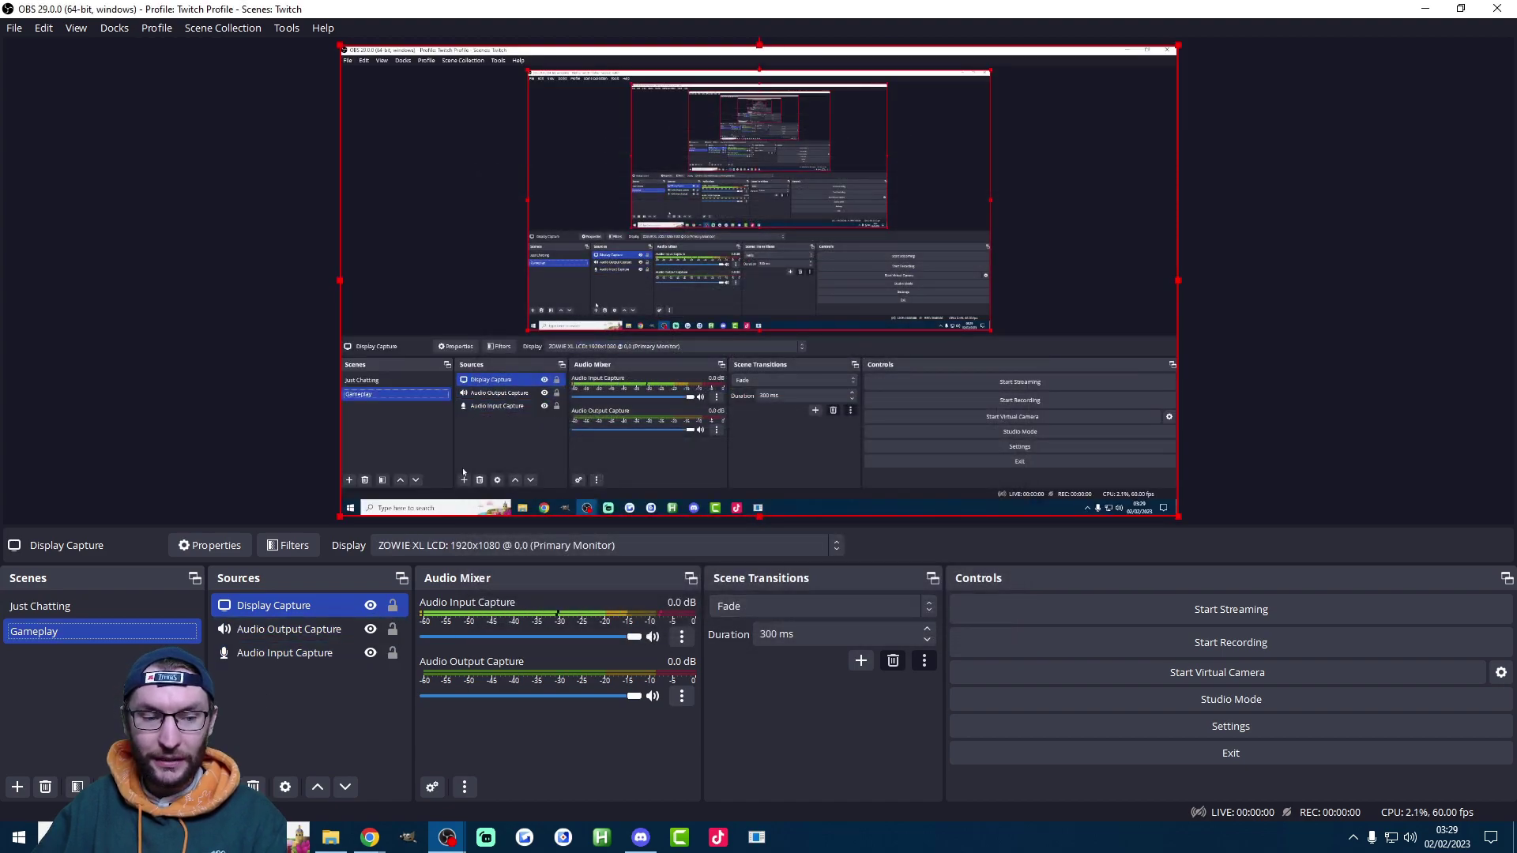
- Add the existing webcam Video Capture Device and shrink it to the top-left corner
{"action": "left_click", "coordinate": [225, 787]}
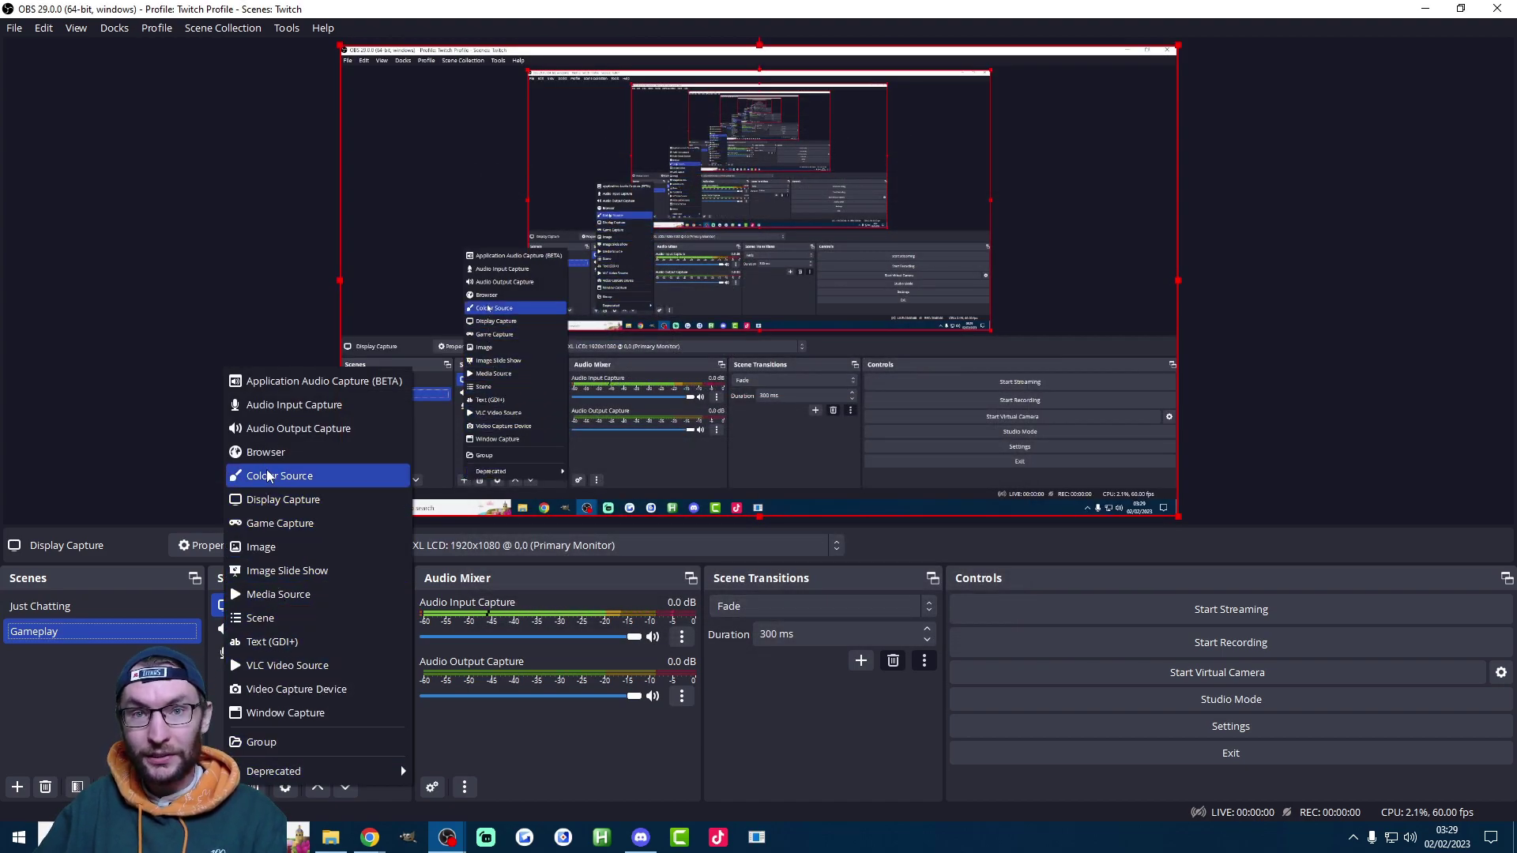
{"action": "left_click", "coordinate": [286, 689]}
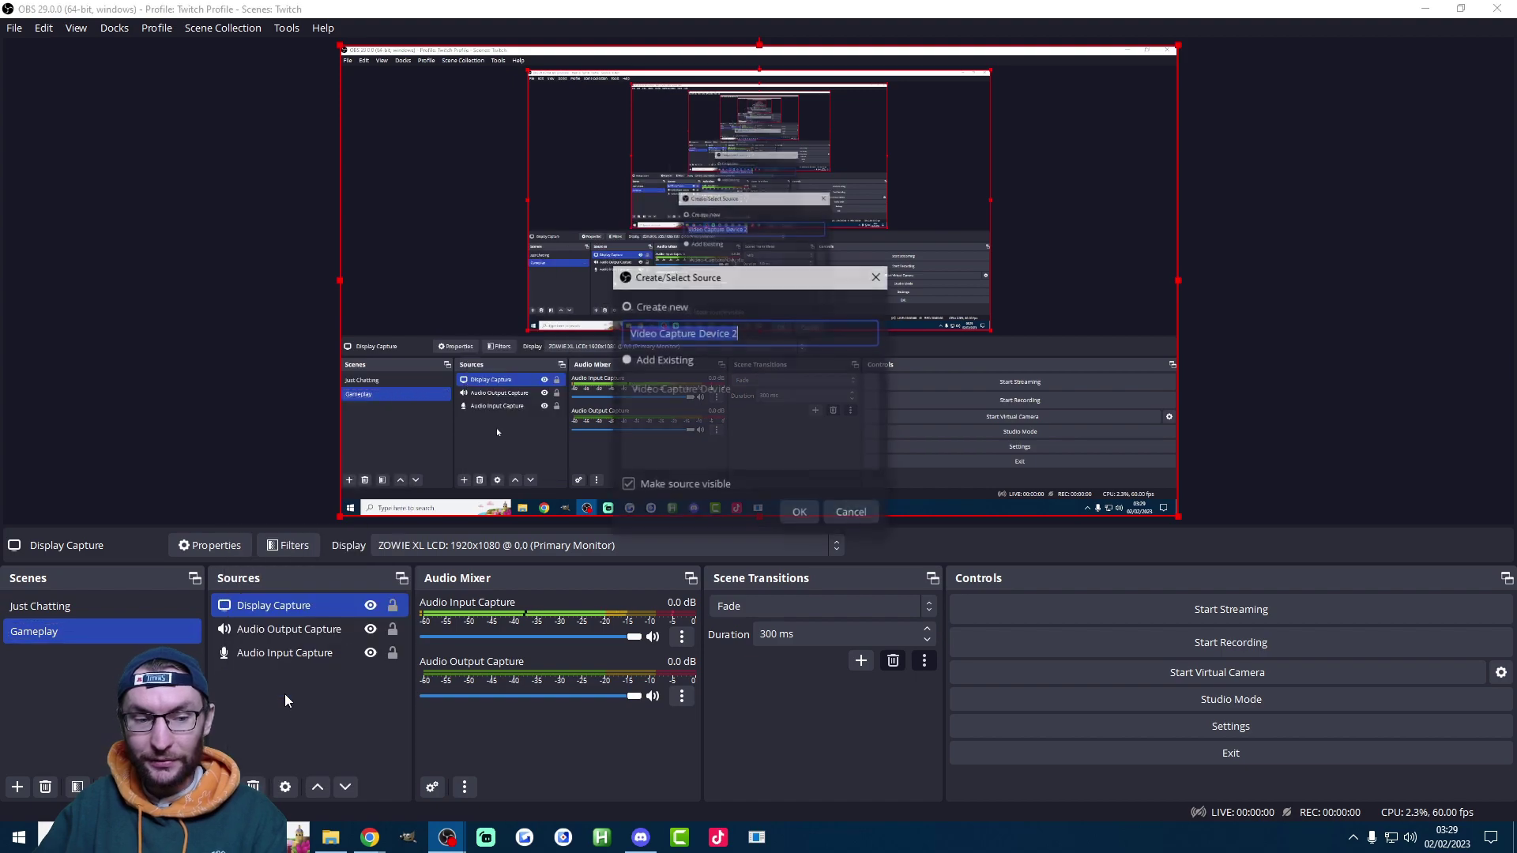
{"action": "left_click", "coordinate": [638, 359]}
{"action": "left_click", "coordinate": [695, 389]}
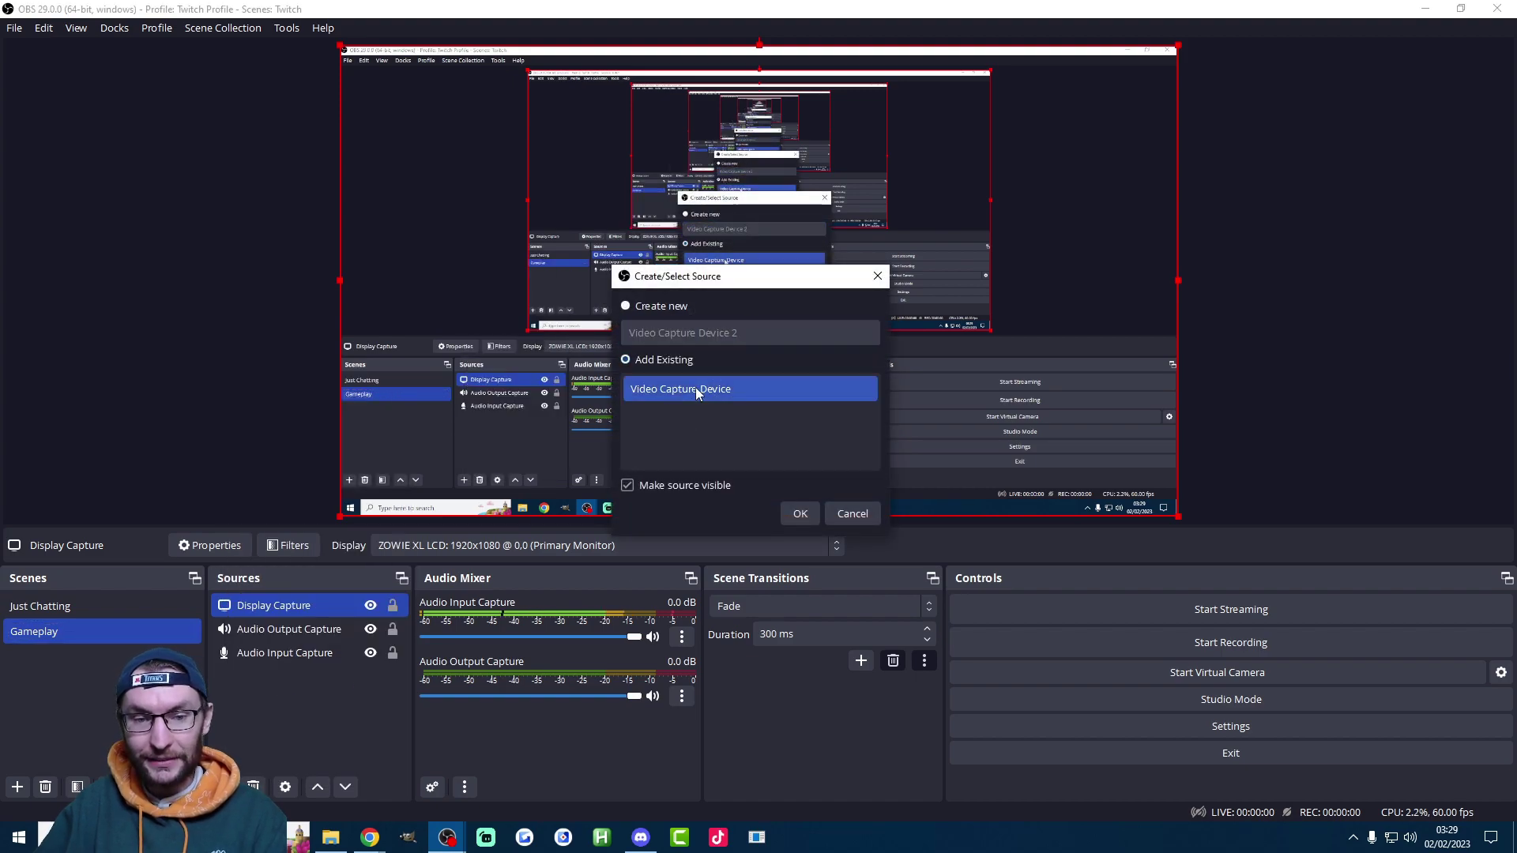
{"action": "left_click", "coordinate": [800, 513]}
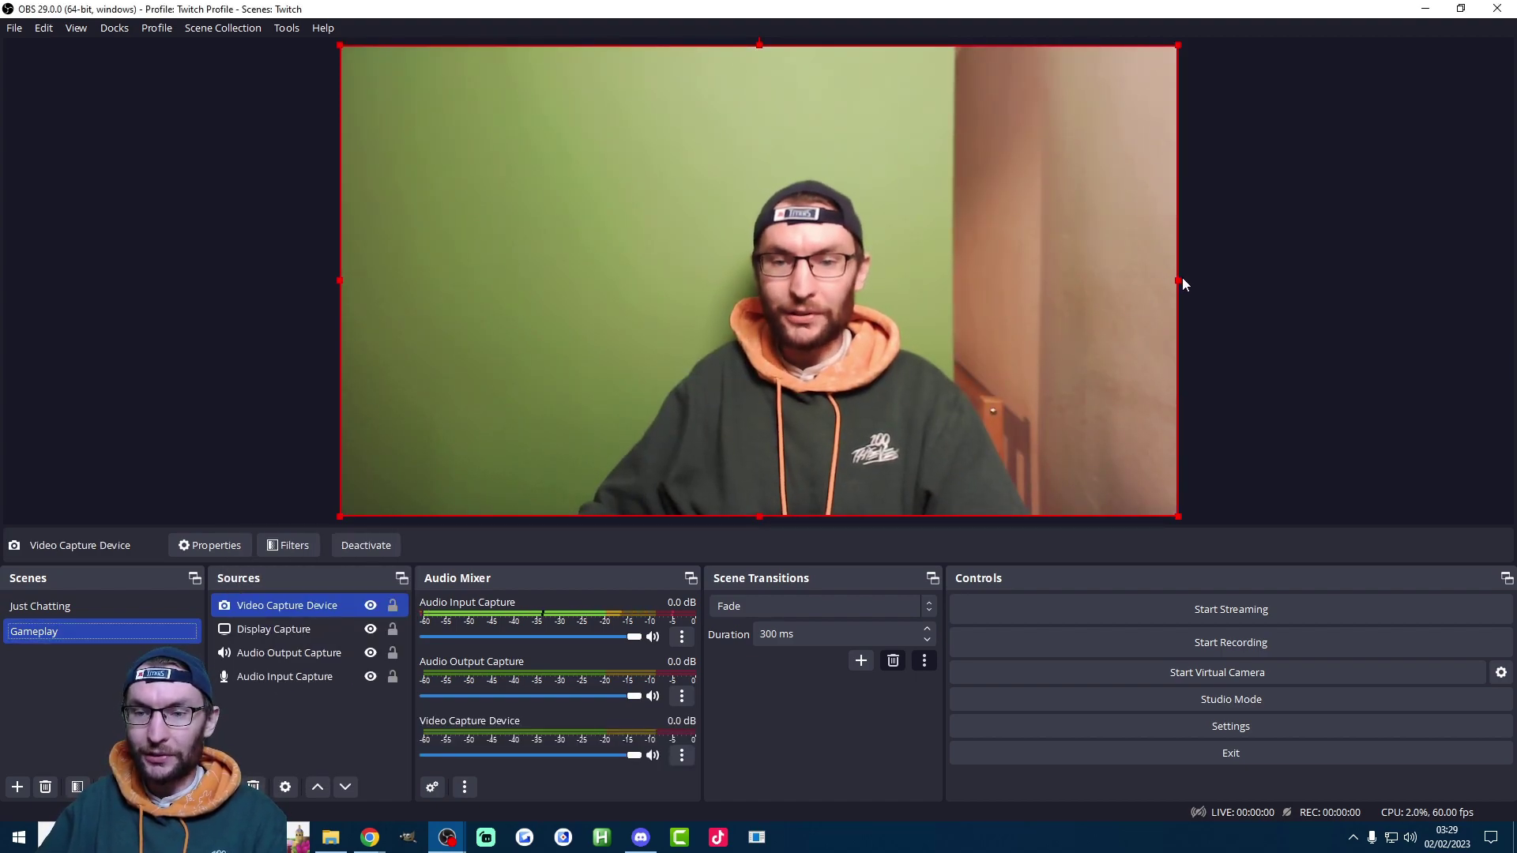
{"action": "left_click_drag", "start_coordinate": [1179, 516], "coordinate": [542, 265]}
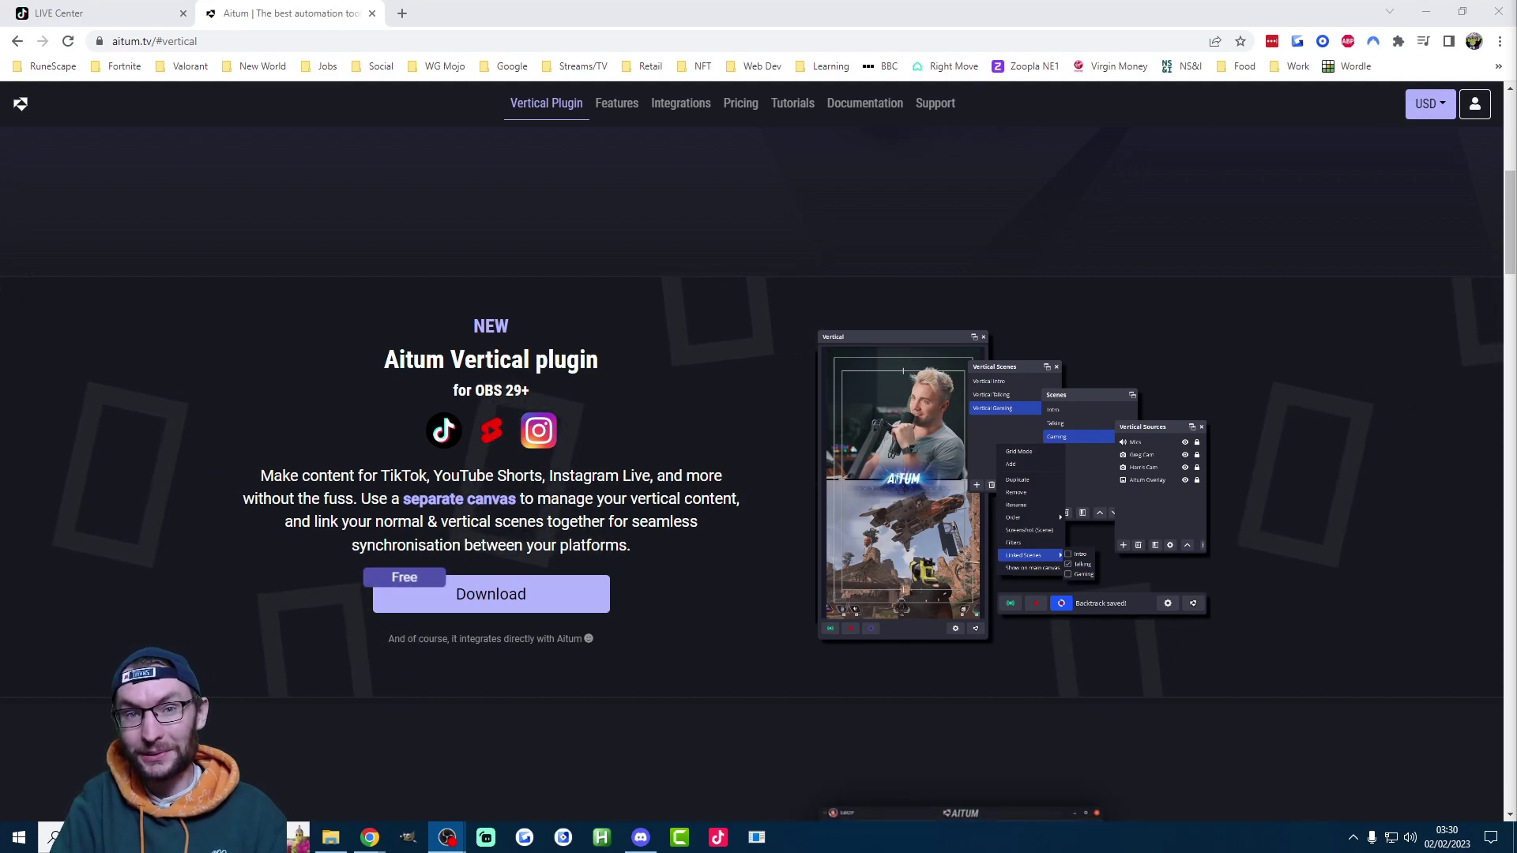
- Download the Aitum Vertical plugin installer from aitum.tv/vertical
{"action": "left_click", "coordinate": [499, 604]}
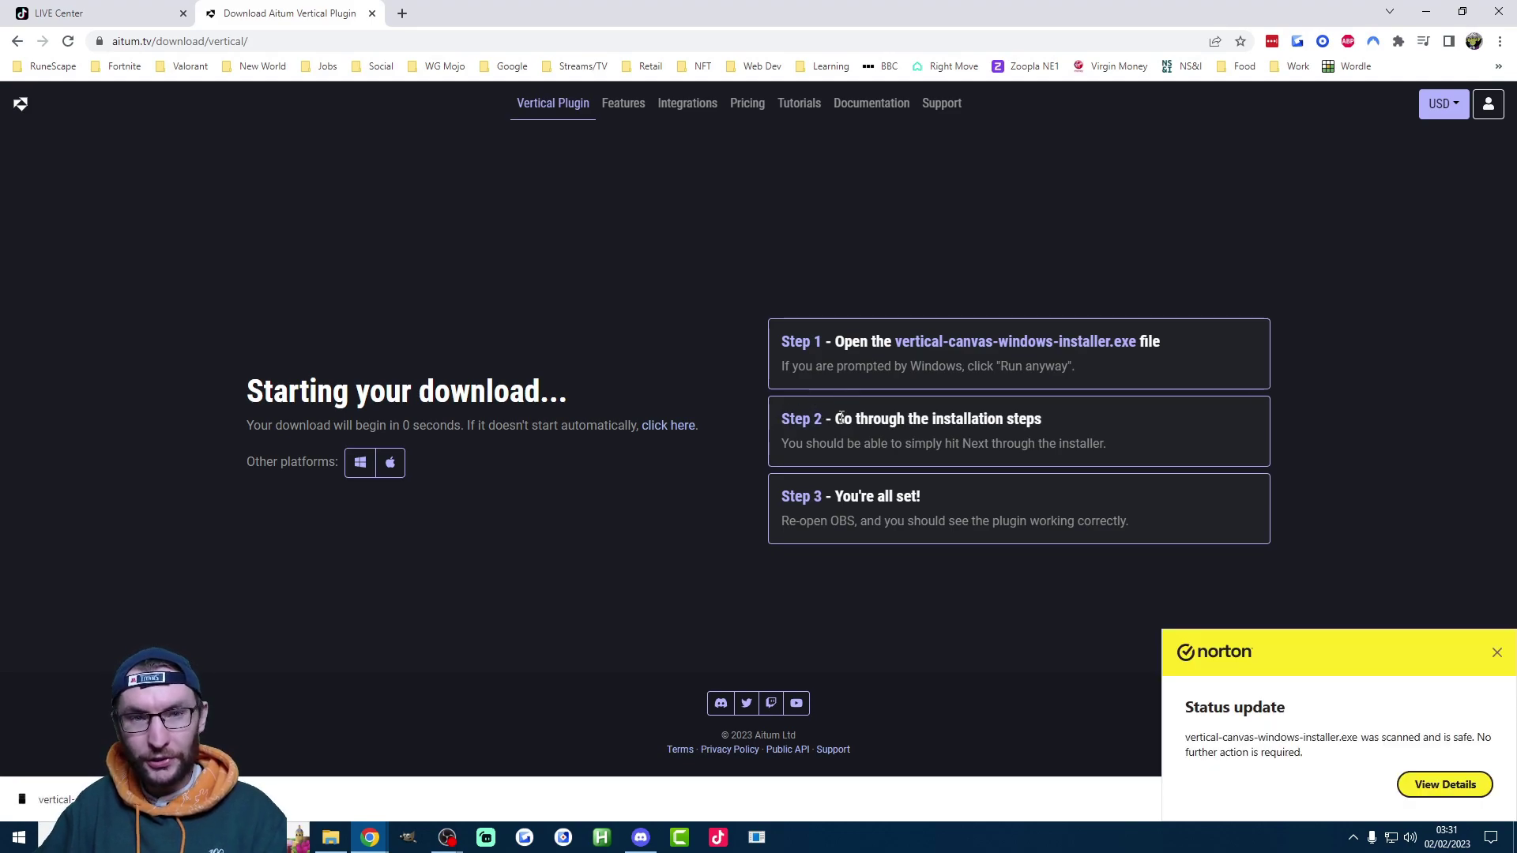
- Install Vertical Canvas with the default location and start menu folder, then close setup
{"action": "left_click", "coordinate": [887, 573]}
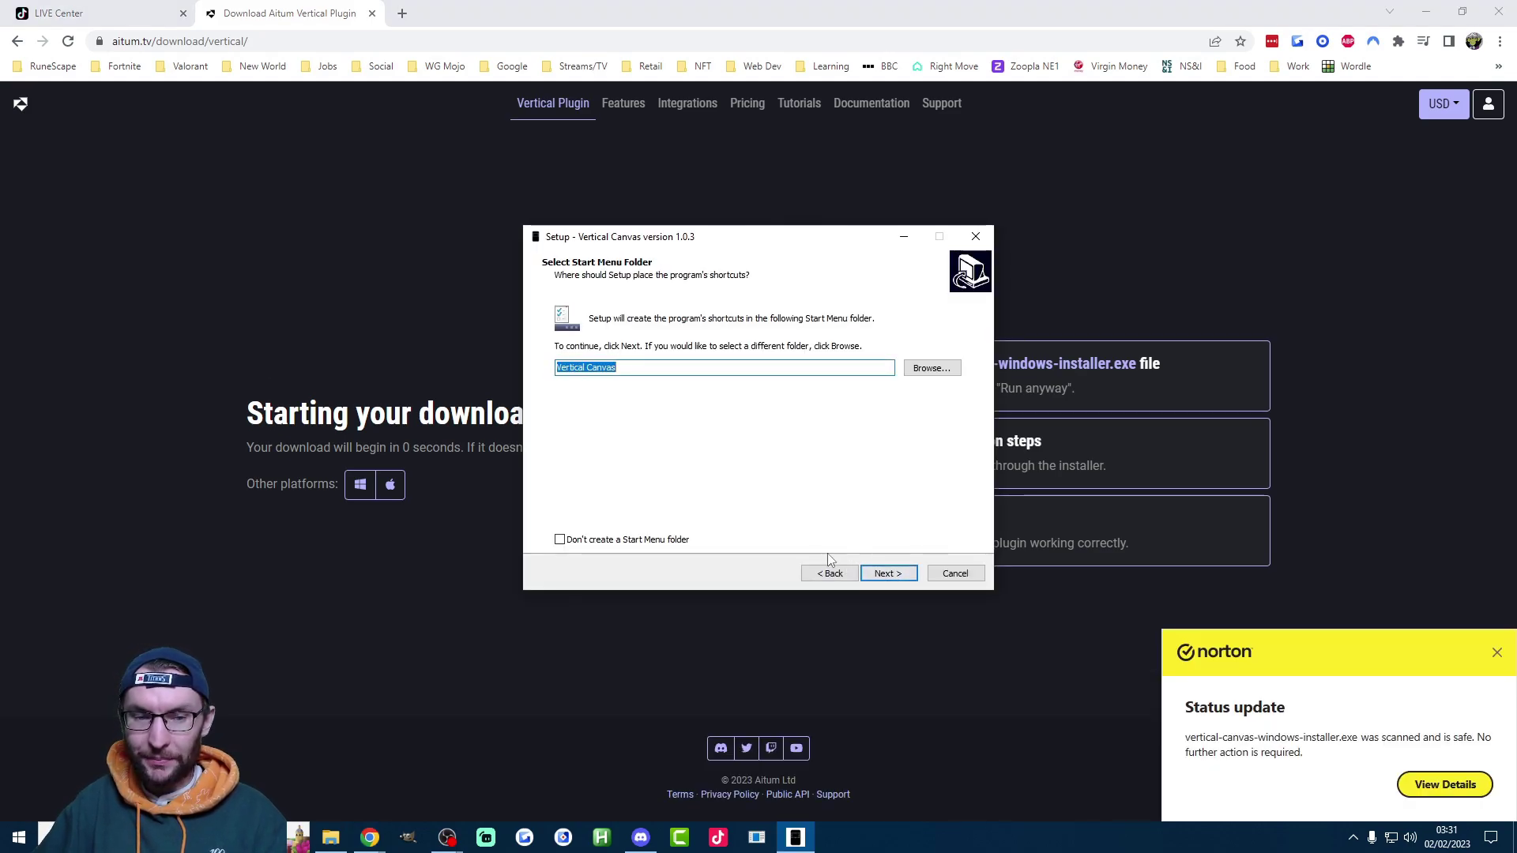
{"action": "left_click", "coordinate": [885, 573]}
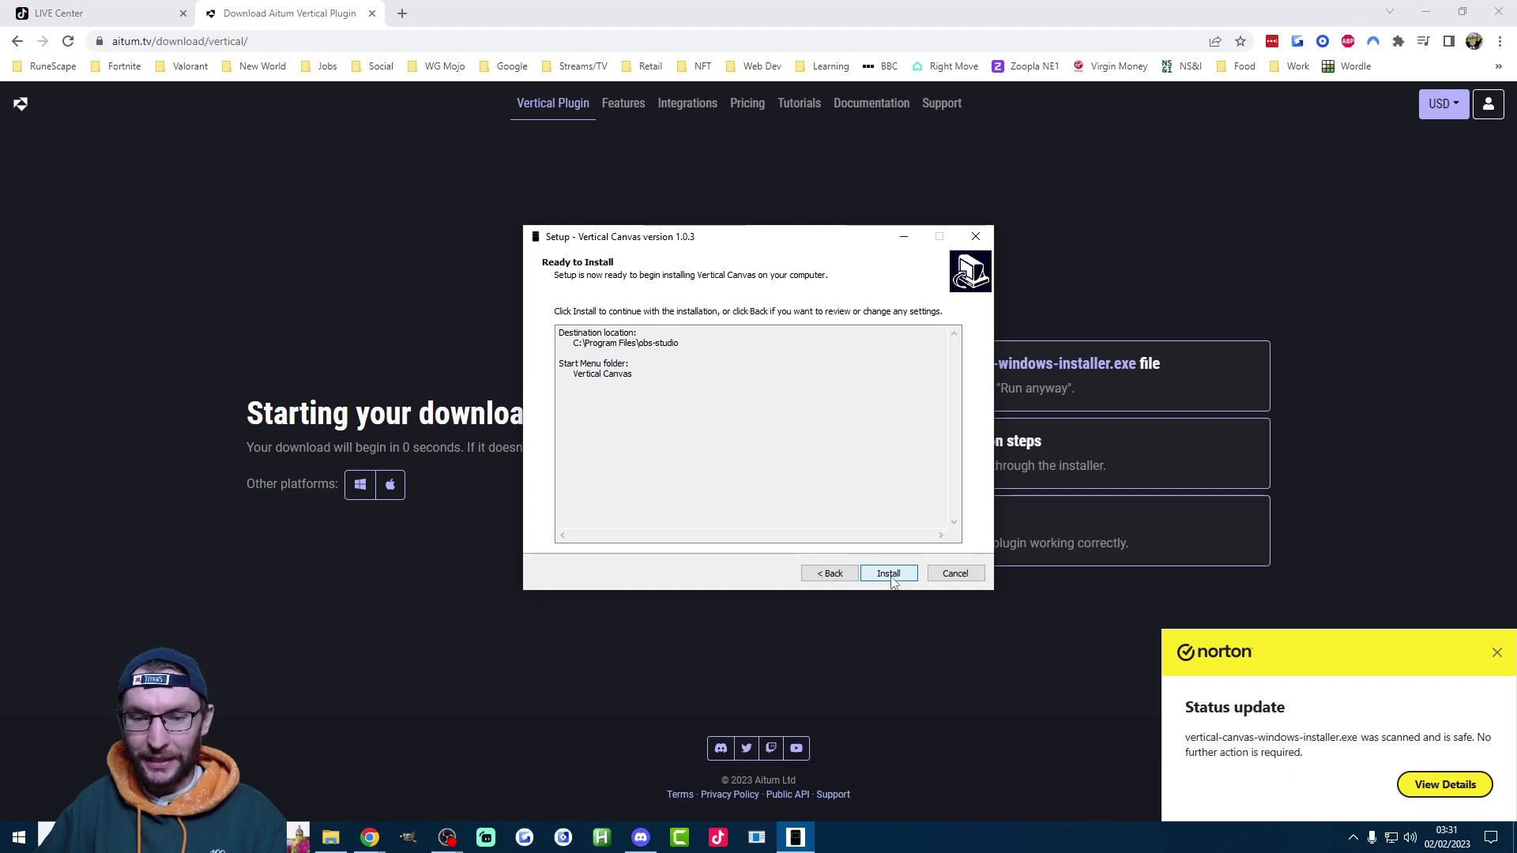
{"action": "left_click", "coordinate": [889, 577]}
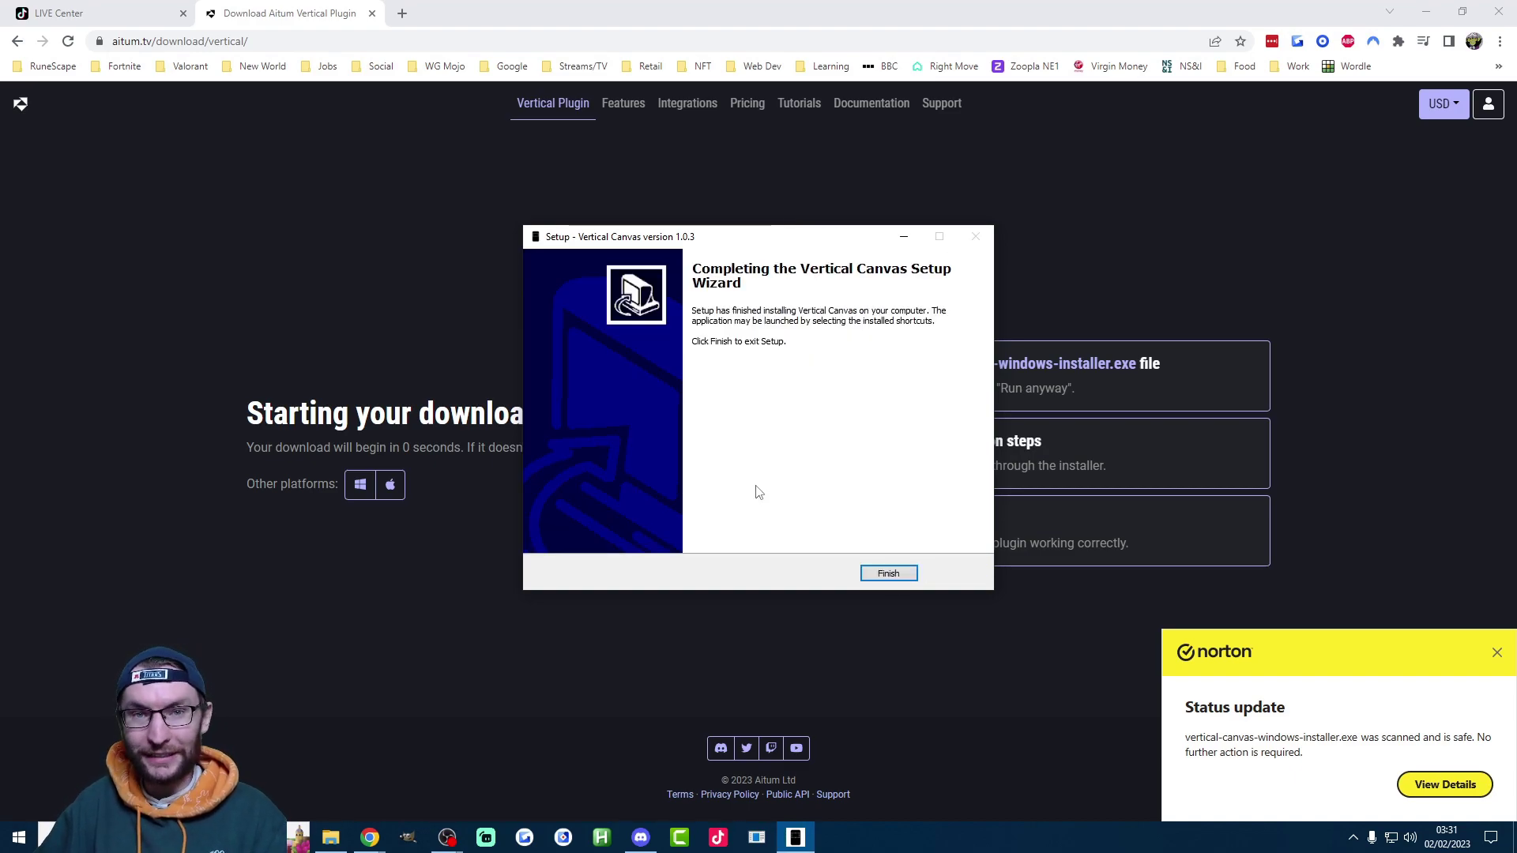
{"action": "key", "text": "Return"}
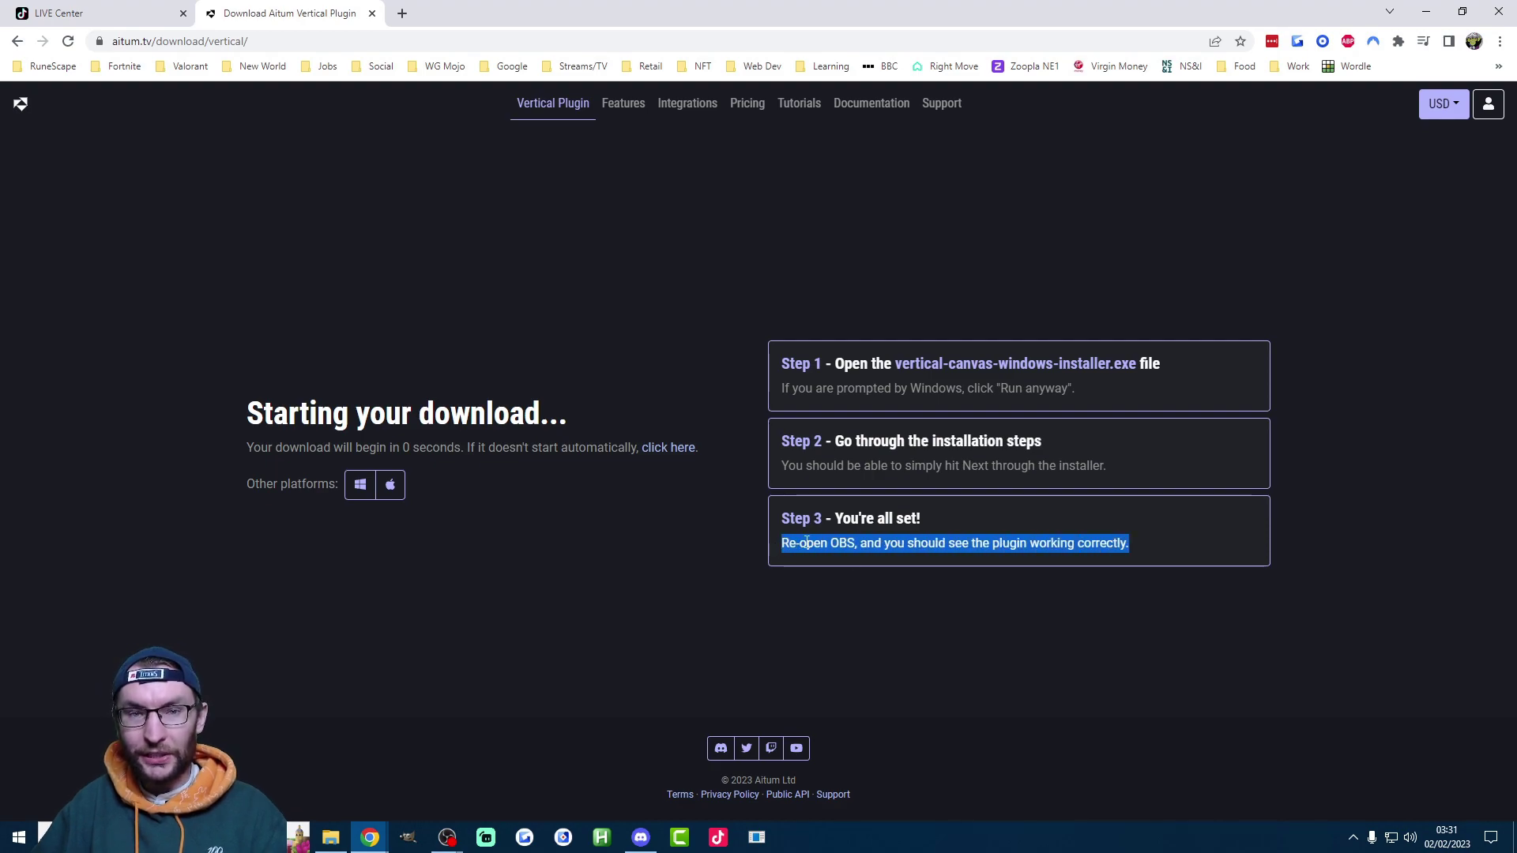
{"action": "left_click", "coordinate": [934, 615]}
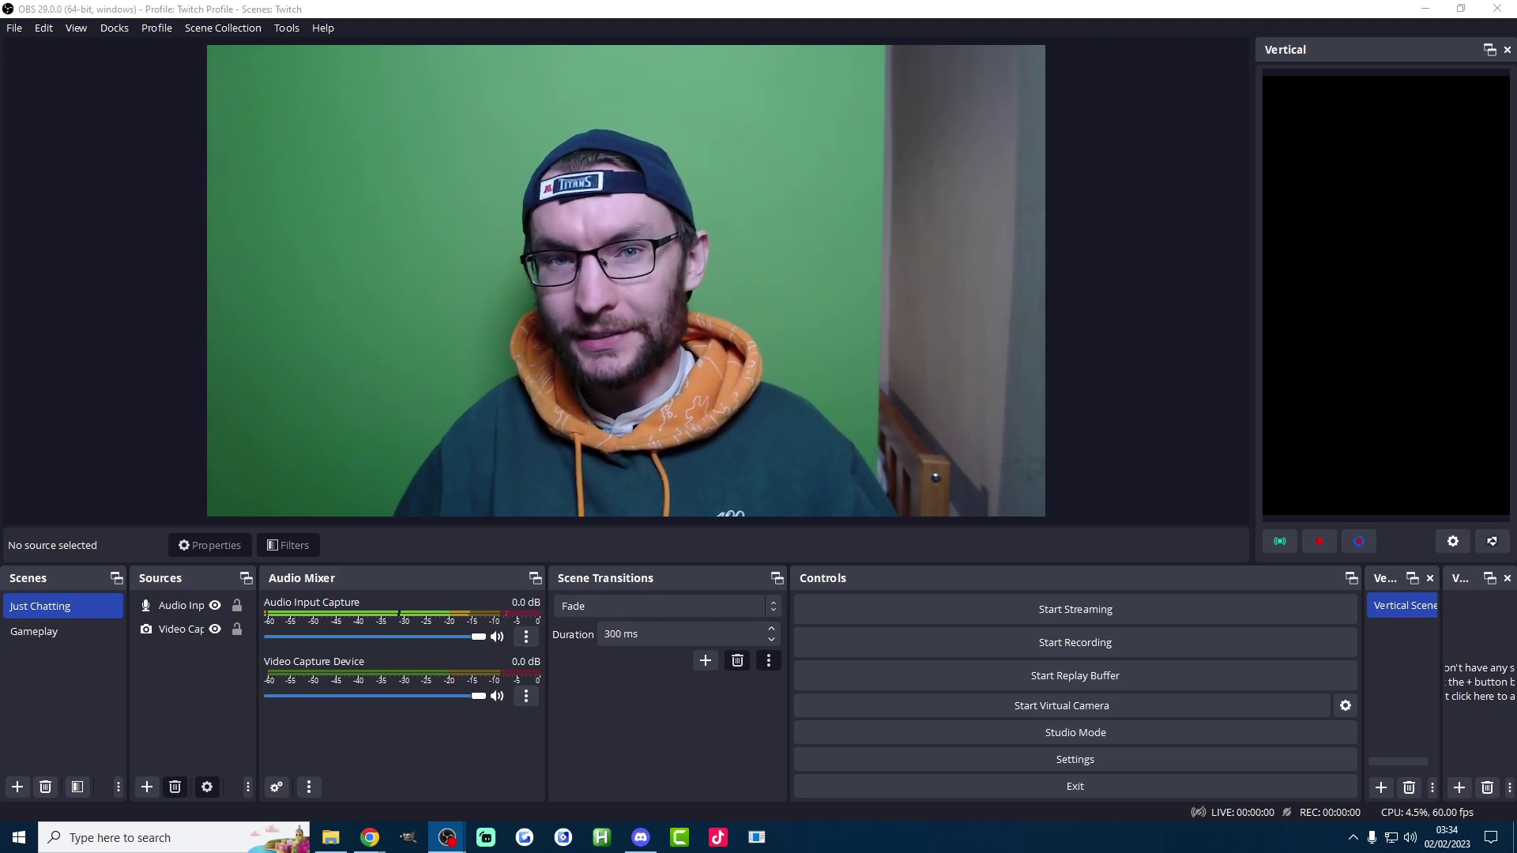
- Widen the Vertical Scenes, Vertical Sources and vertical preview docks, then check both scenes
{"action": "left_click_drag", "start_coordinate": [1363, 657], "coordinate": [1240, 646]}
{"action": "left_click_drag", "start_coordinate": [1443, 654], "coordinate": [1356, 652]}
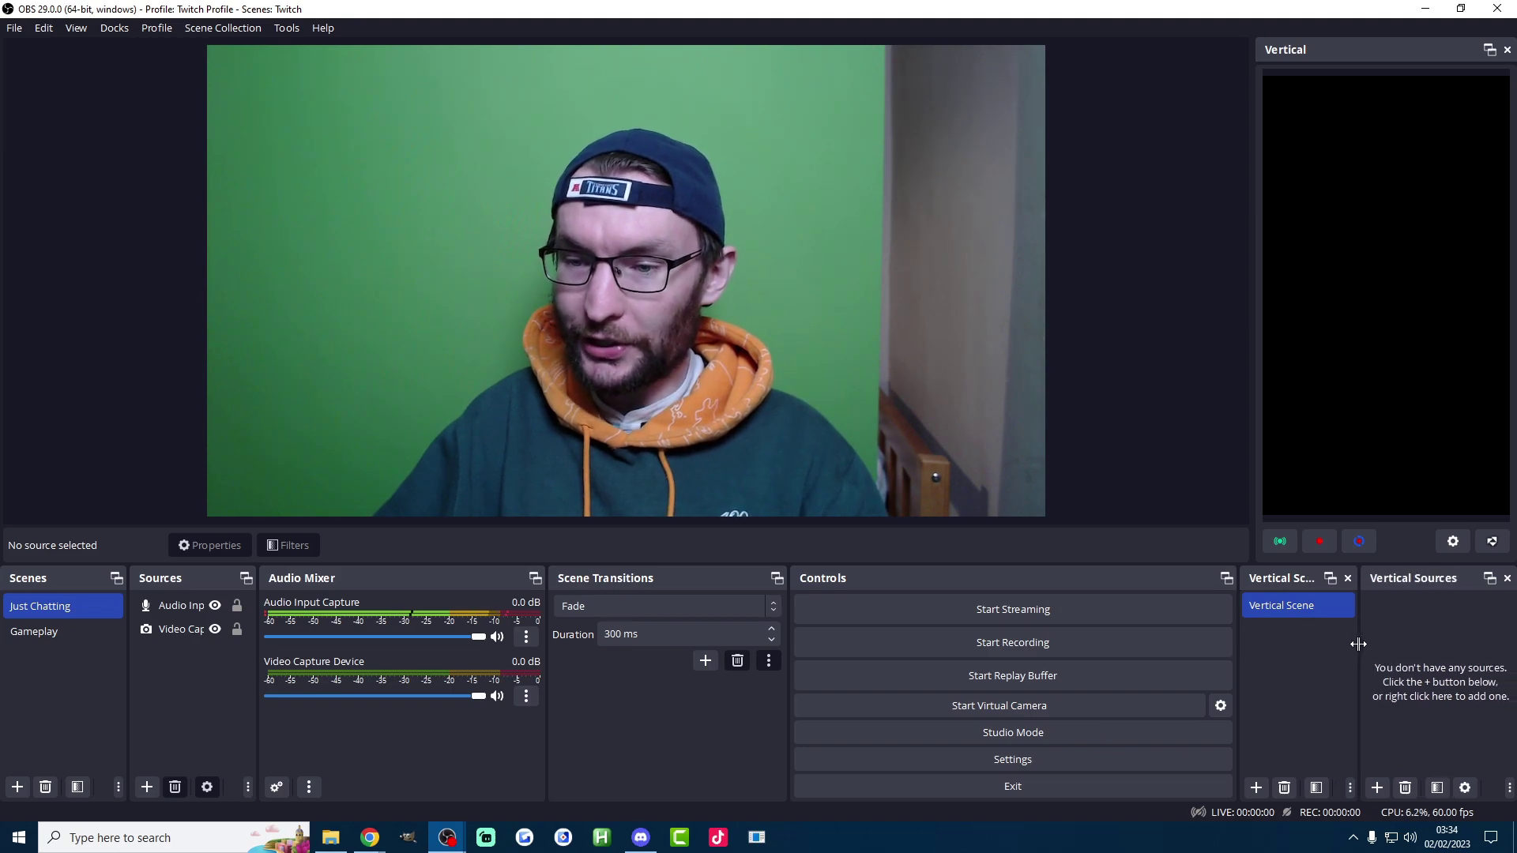
{"action": "left_click_drag", "start_coordinate": [1237, 647], "coordinate": [1175, 643]}
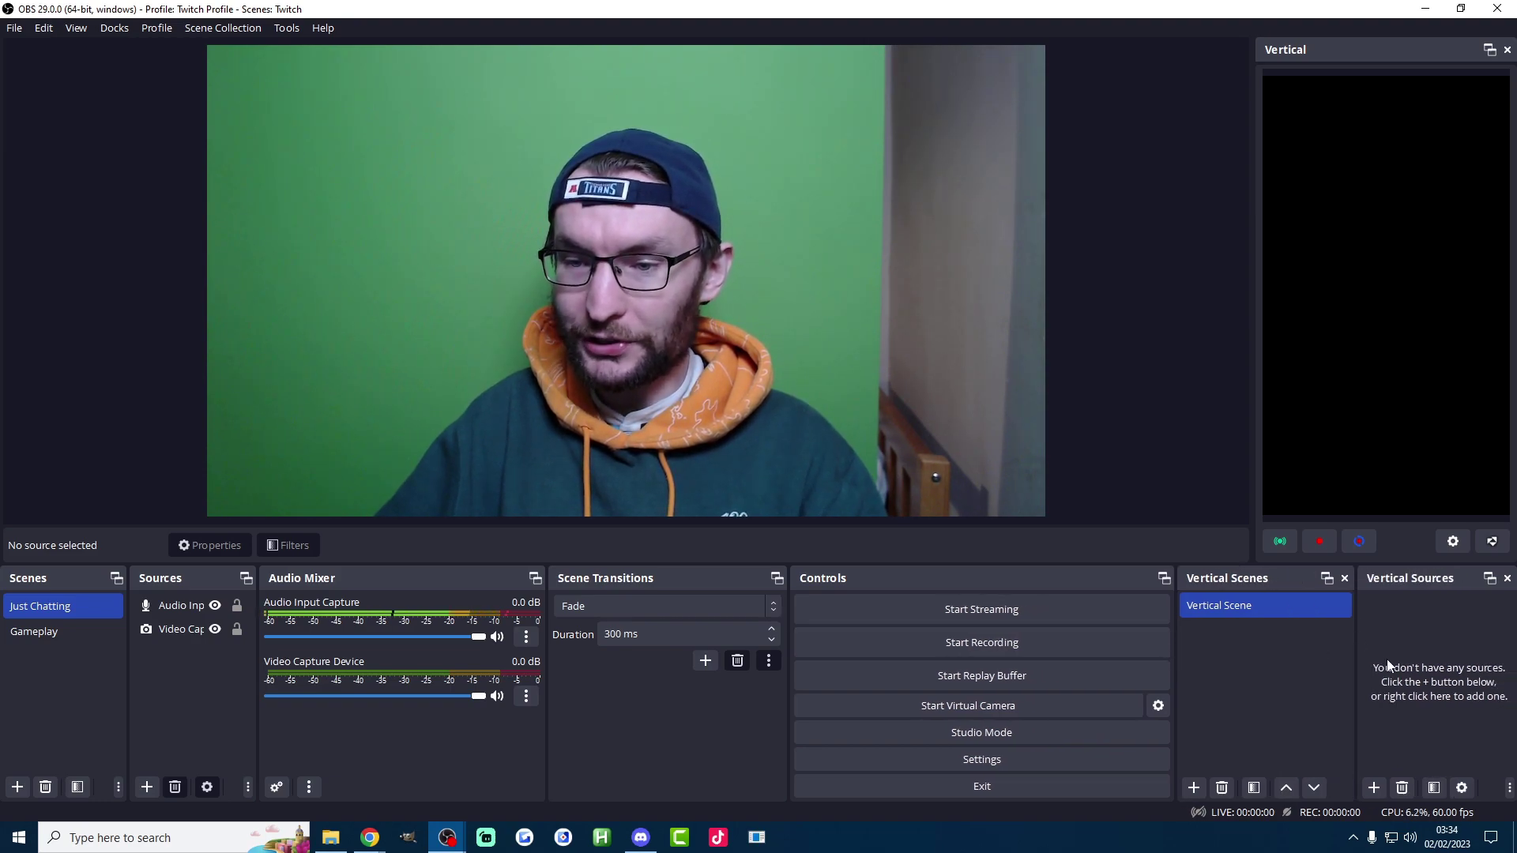
{"action": "left_click_drag", "start_coordinate": [1275, 459], "coordinate": [1247, 433]}
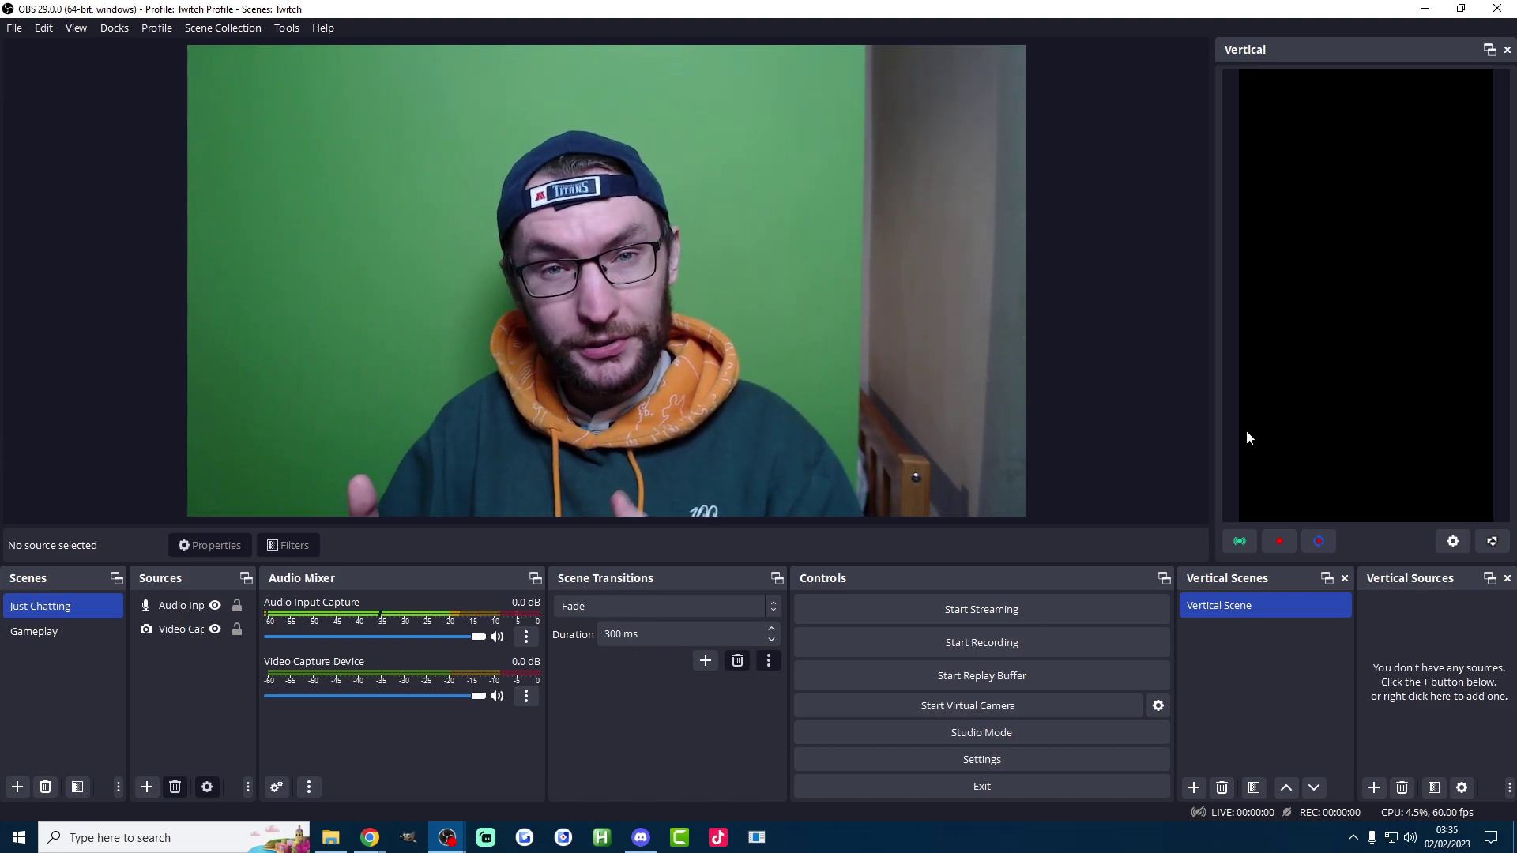
{"action": "left_click", "coordinate": [48, 631]}
{"action": "left_click", "coordinate": [50, 606]}
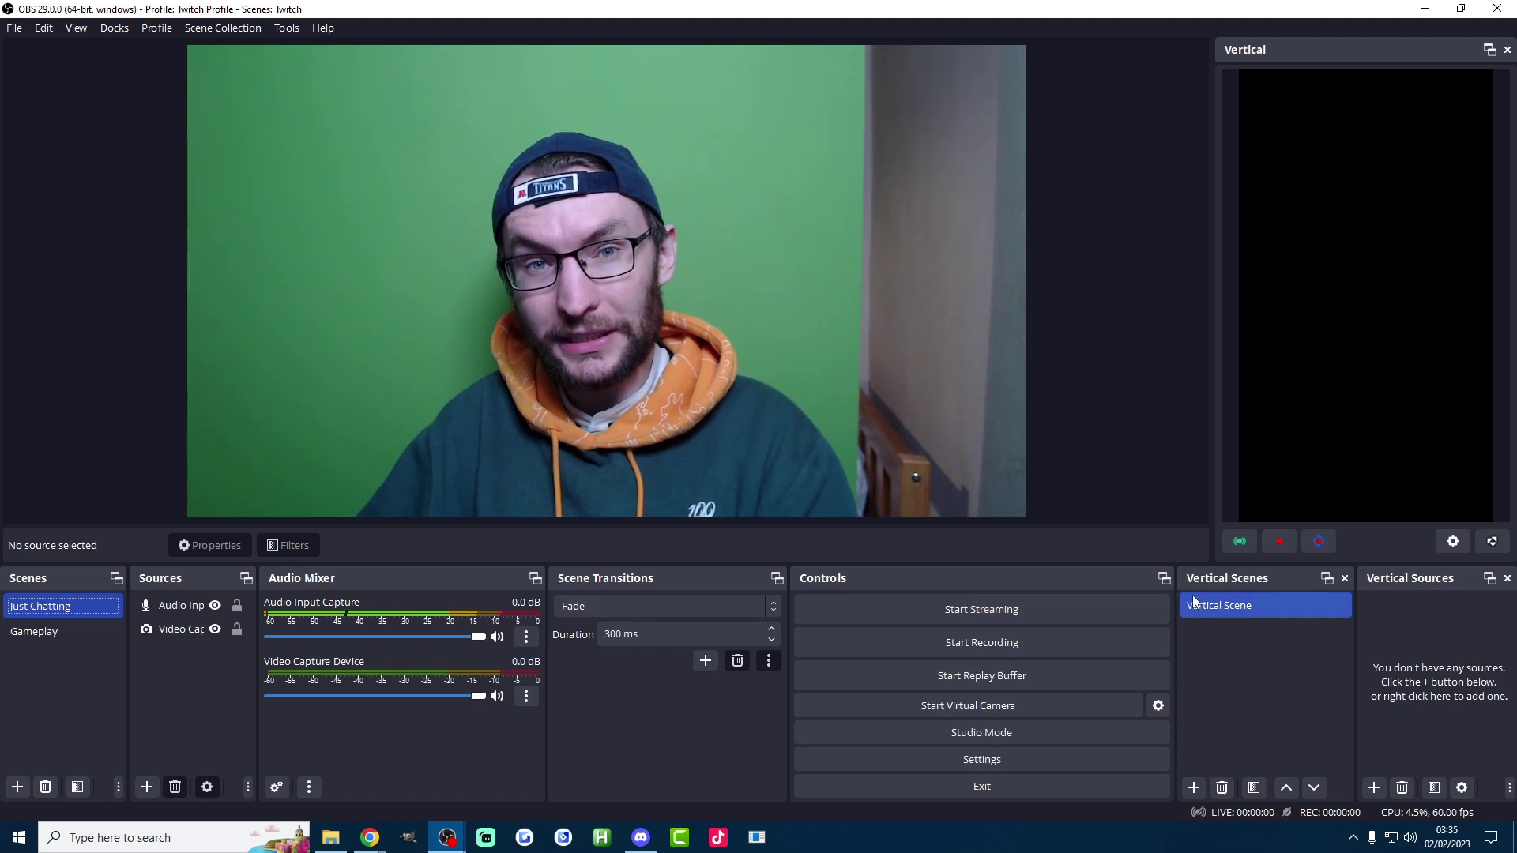
- Rename the default vertical scene to 'Just Chatting Vertical' and start adding a Video Capture Device
{"action": "left_click", "coordinate": [1223, 605]}
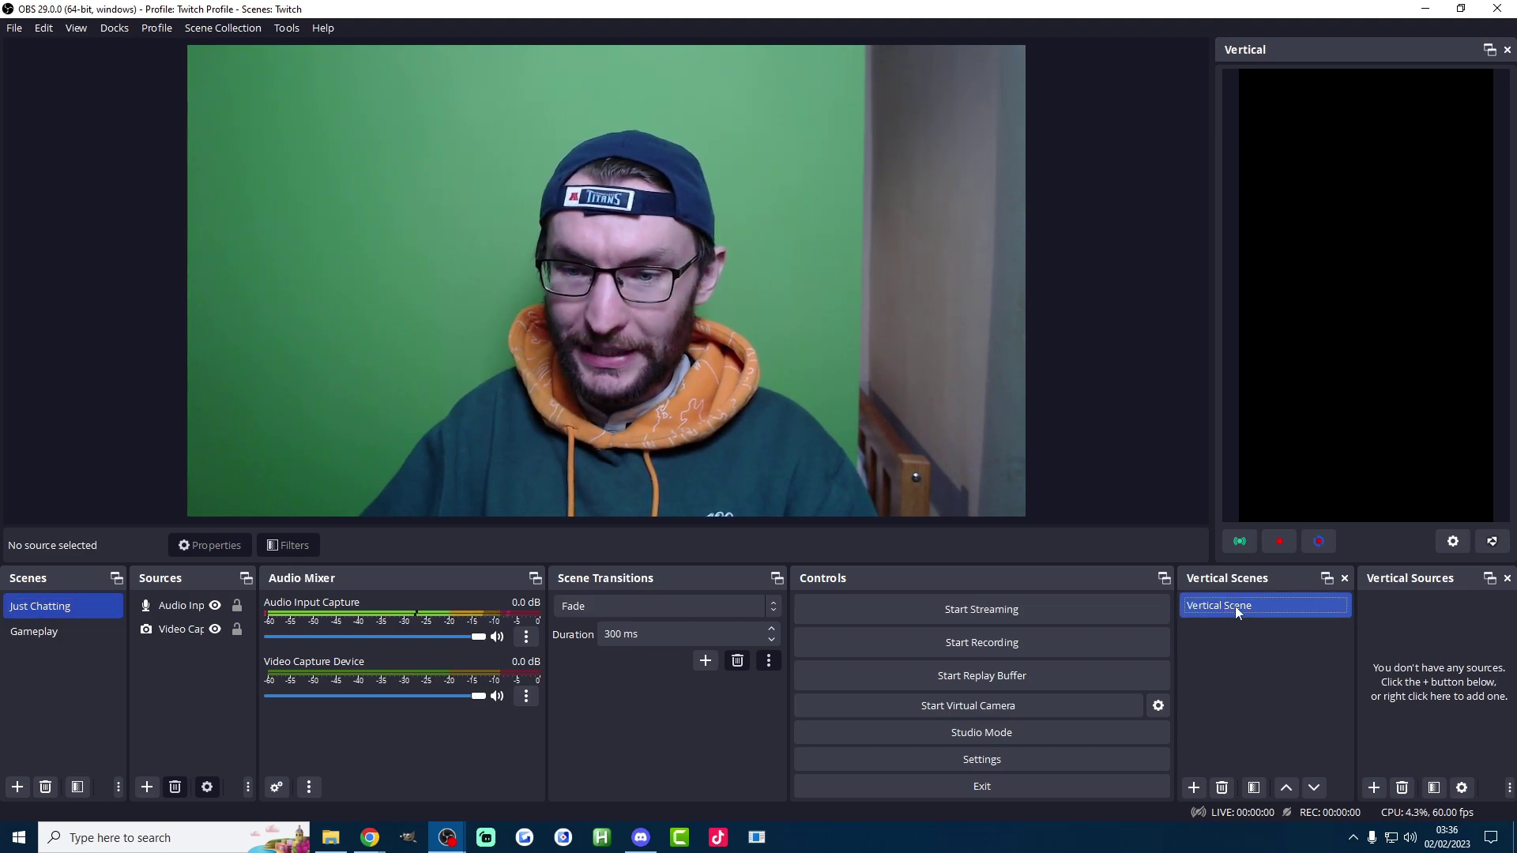
{"action": "right_click", "coordinate": [1237, 606]}
{"action": "left_click", "coordinate": [1273, 720]}
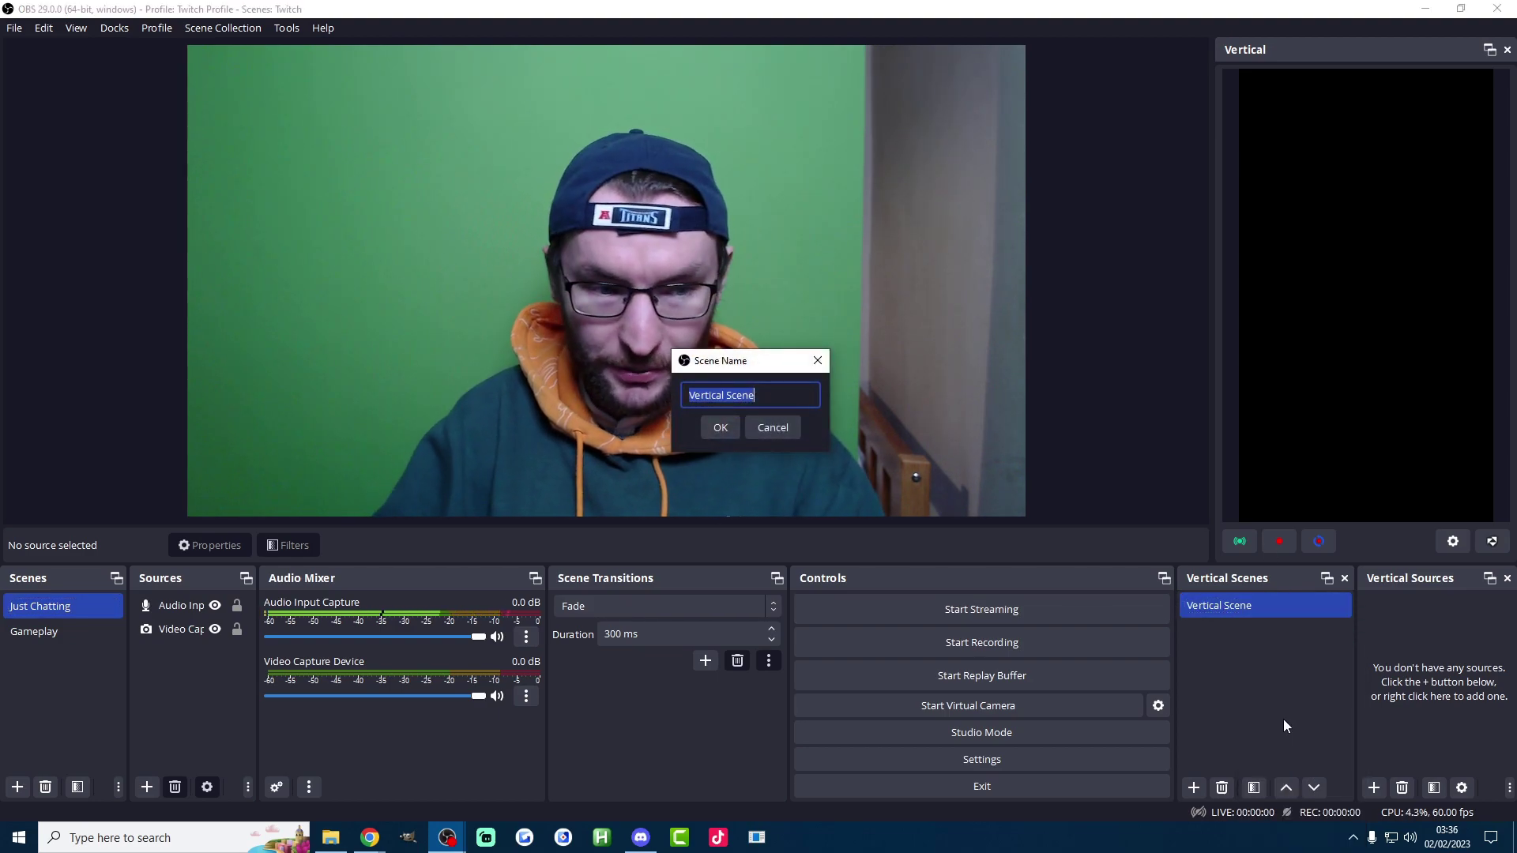
{"action": "type", "text": "Just Chat"}
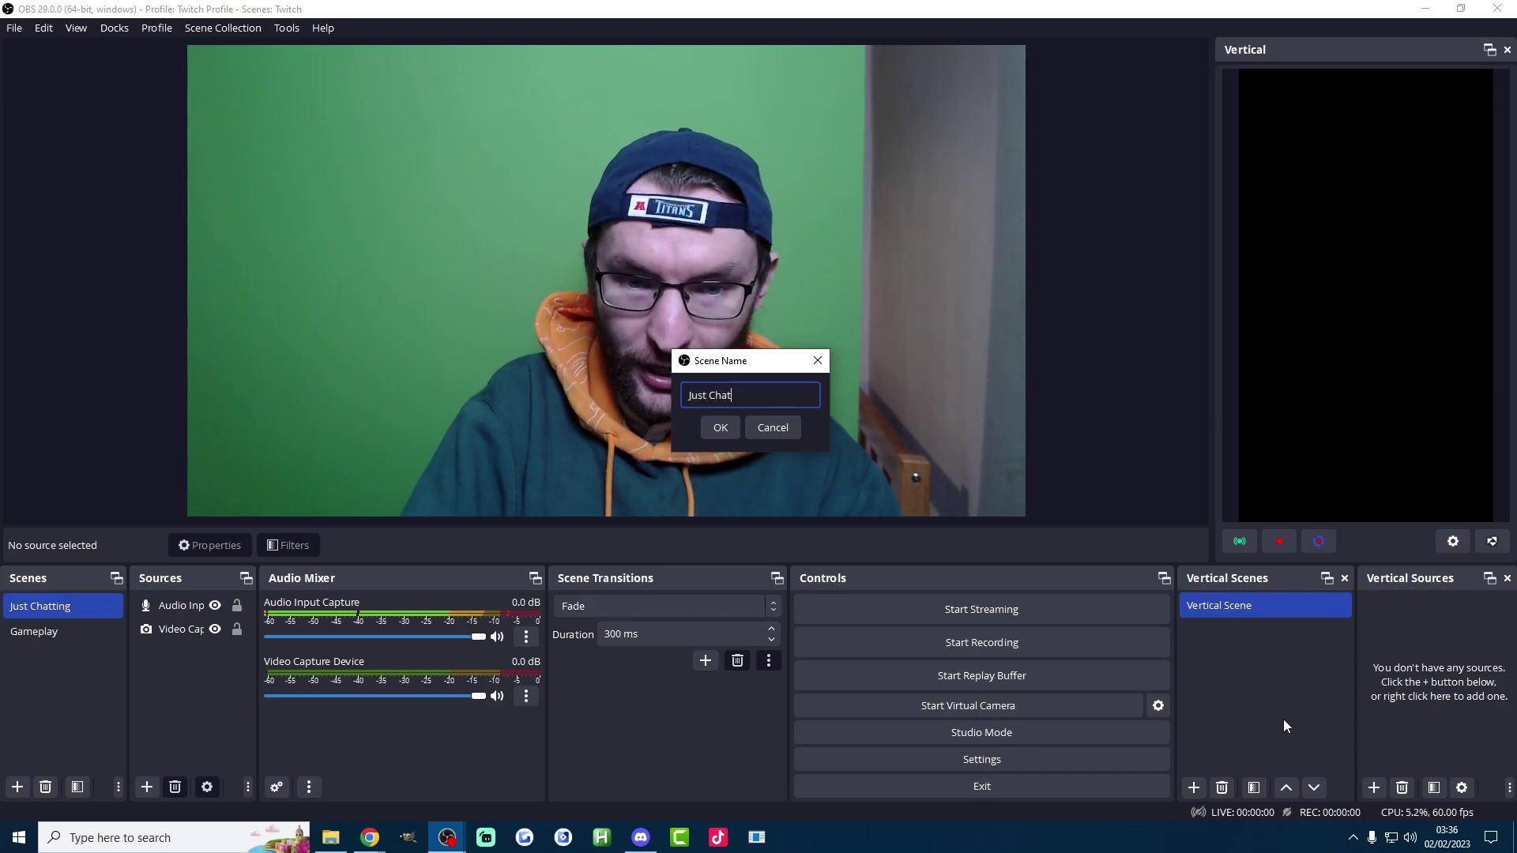
{"action": "type", "text": "ting Vertical"}
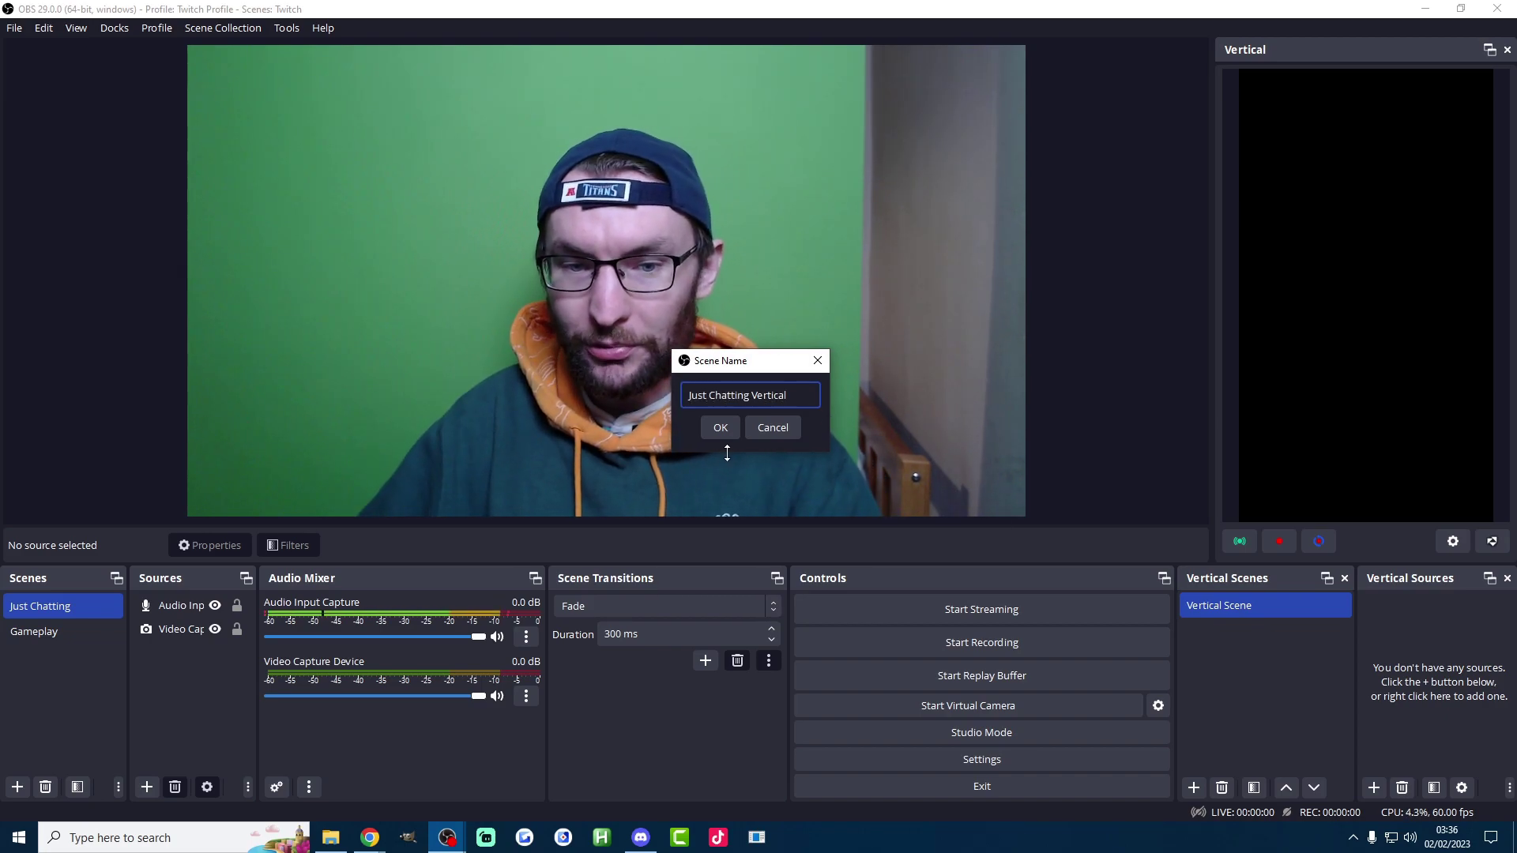
{"action": "key", "text": "Return"}
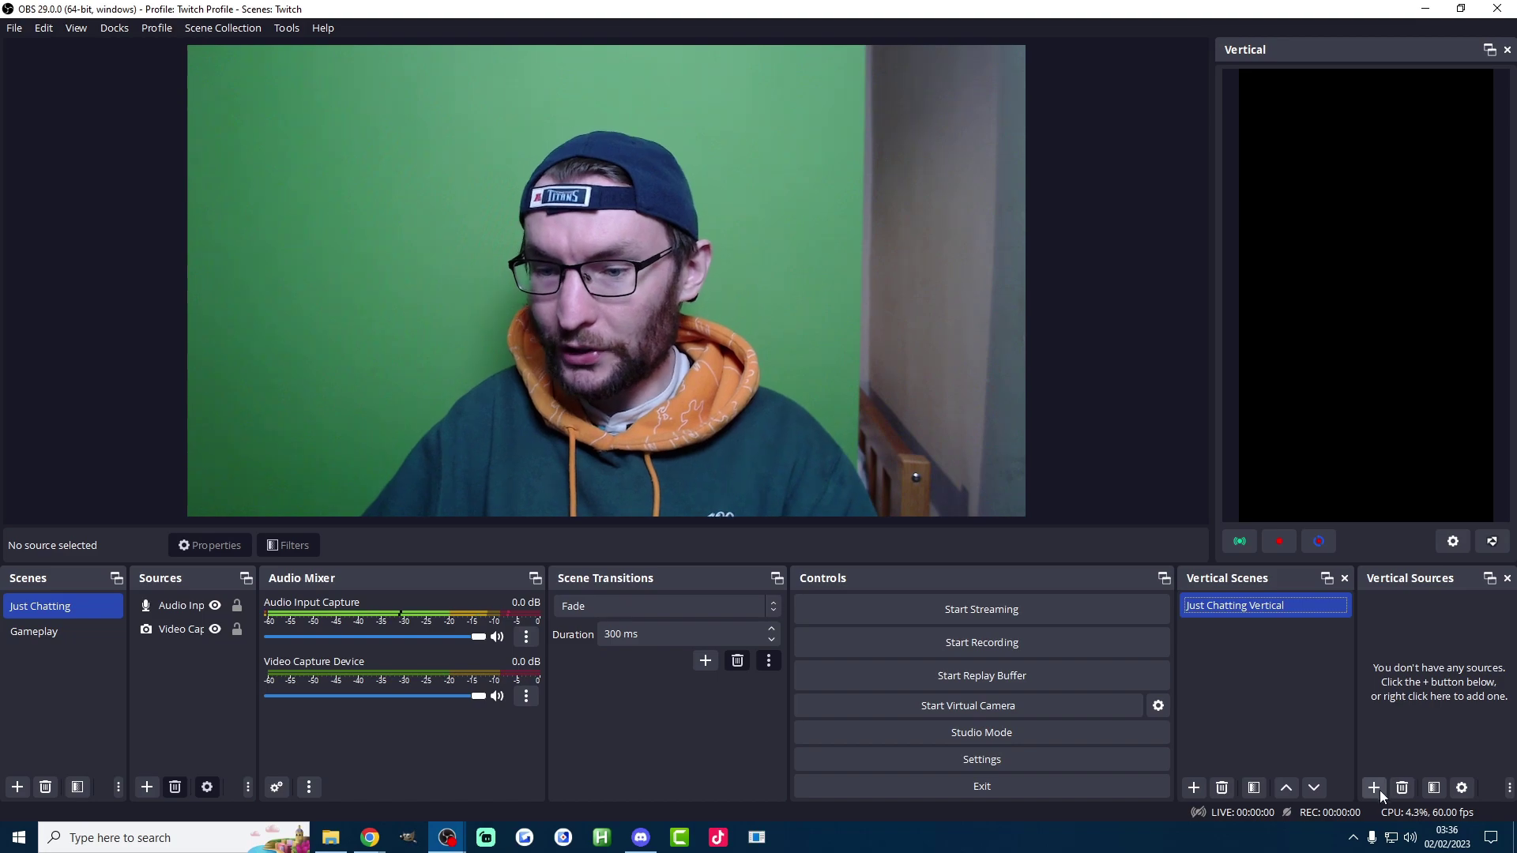
{"action": "left_click", "coordinate": [1375, 787]}
{"action": "mouse_move", "coordinate": [1396, 731]}
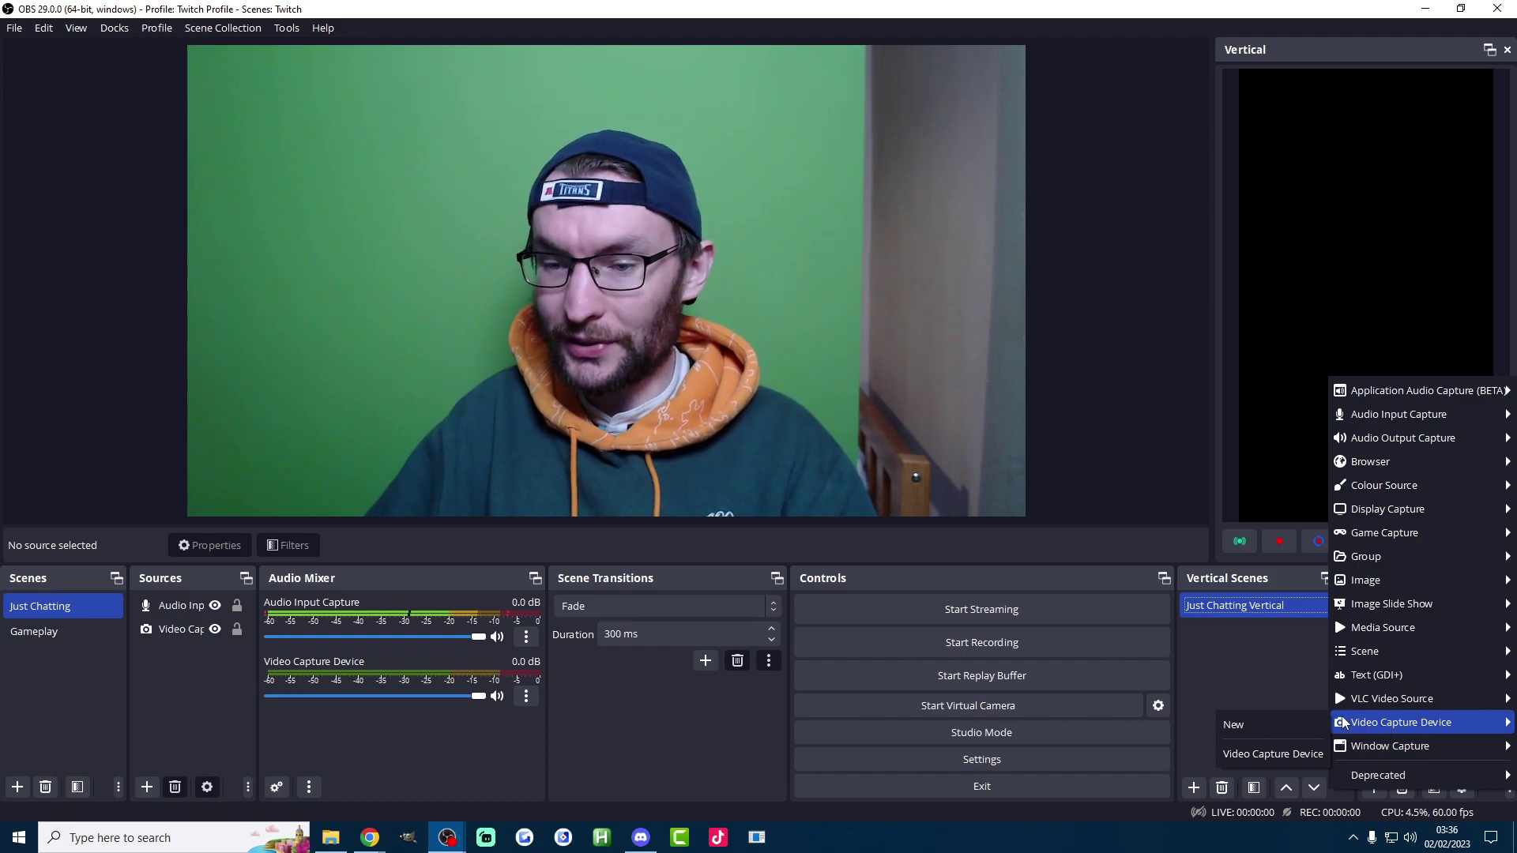
- Add the existing webcam to Just Chatting Vertical, enlarge it to fill the canvas, and centre it horizontally
{"action": "left_click", "coordinate": [1280, 756]}
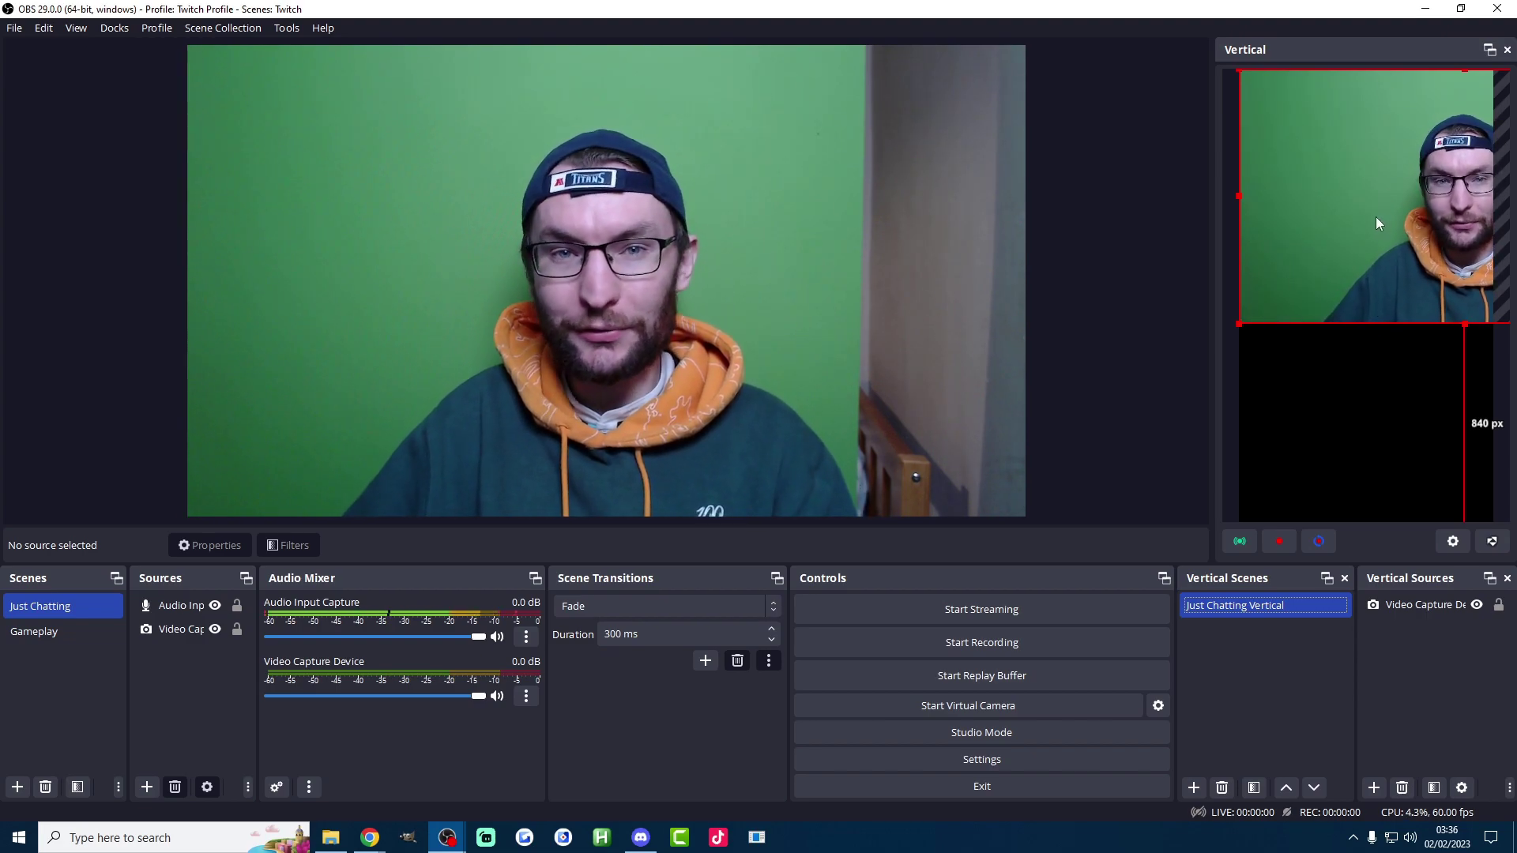
{"action": "left_click_drag", "start_coordinate": [1361, 229], "coordinate": [1259, 221]}
{"action": "left_click", "coordinate": [1368, 278]}
{"action": "left_click_drag", "start_coordinate": [1361, 319], "coordinate": [1376, 522]}
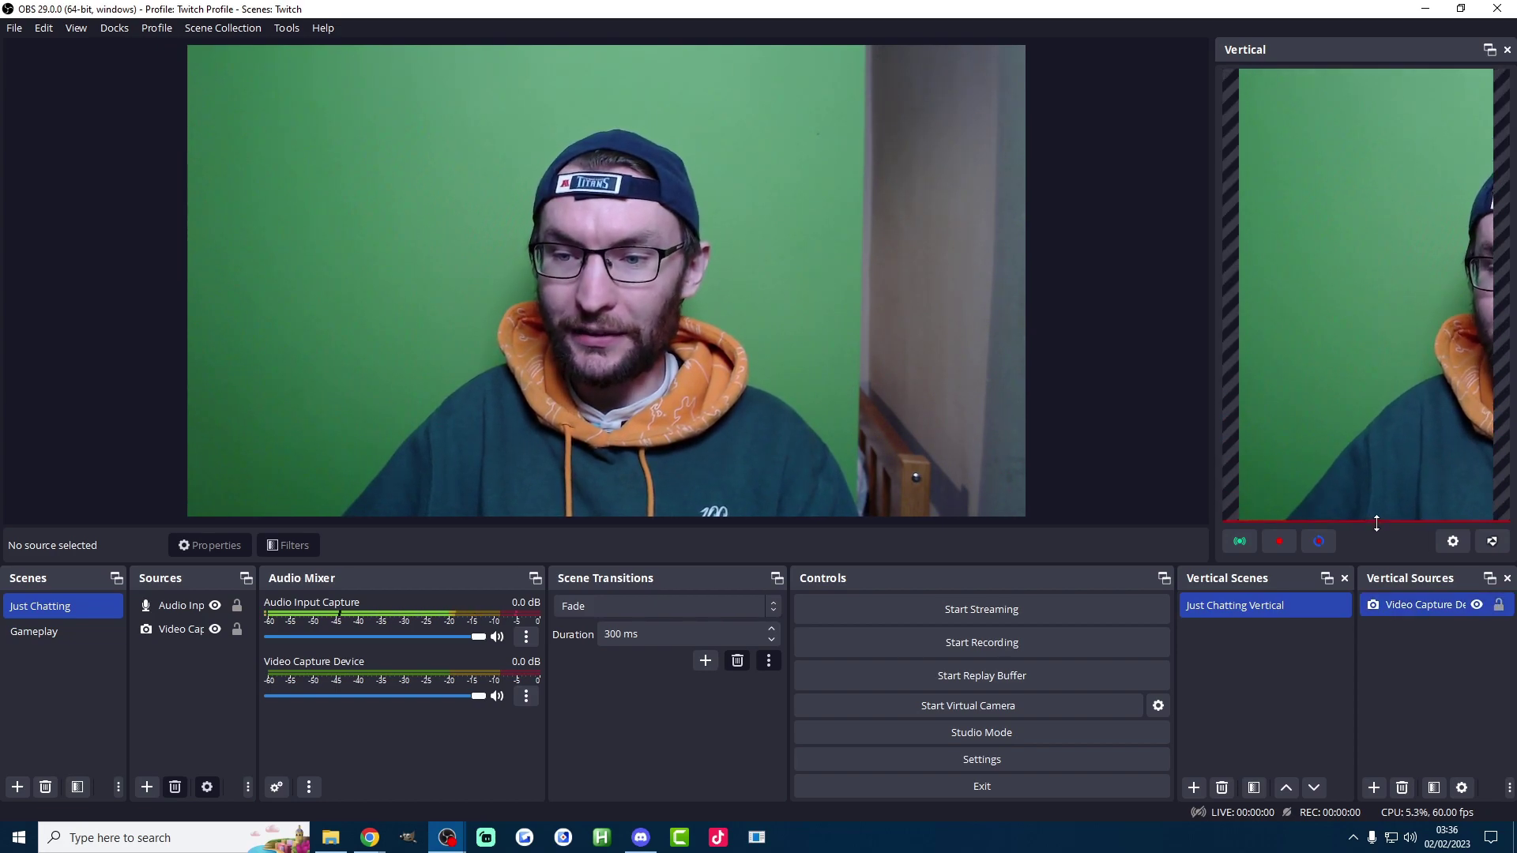
{"action": "right_click", "coordinate": [1347, 266]}
{"action": "mouse_move", "coordinate": [1395, 435]}
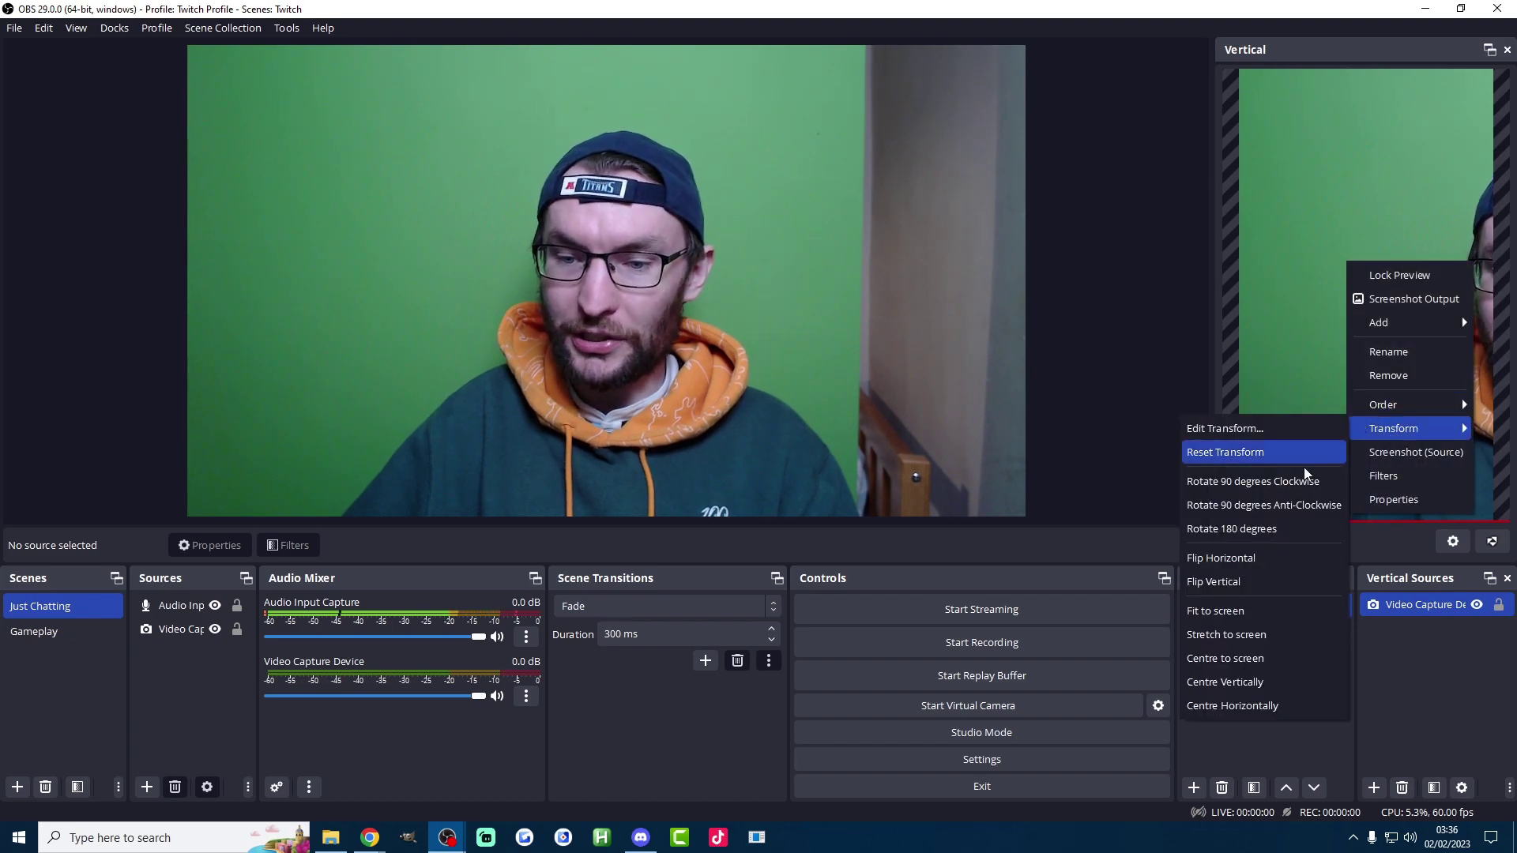
{"action": "left_click", "coordinate": [1264, 704]}
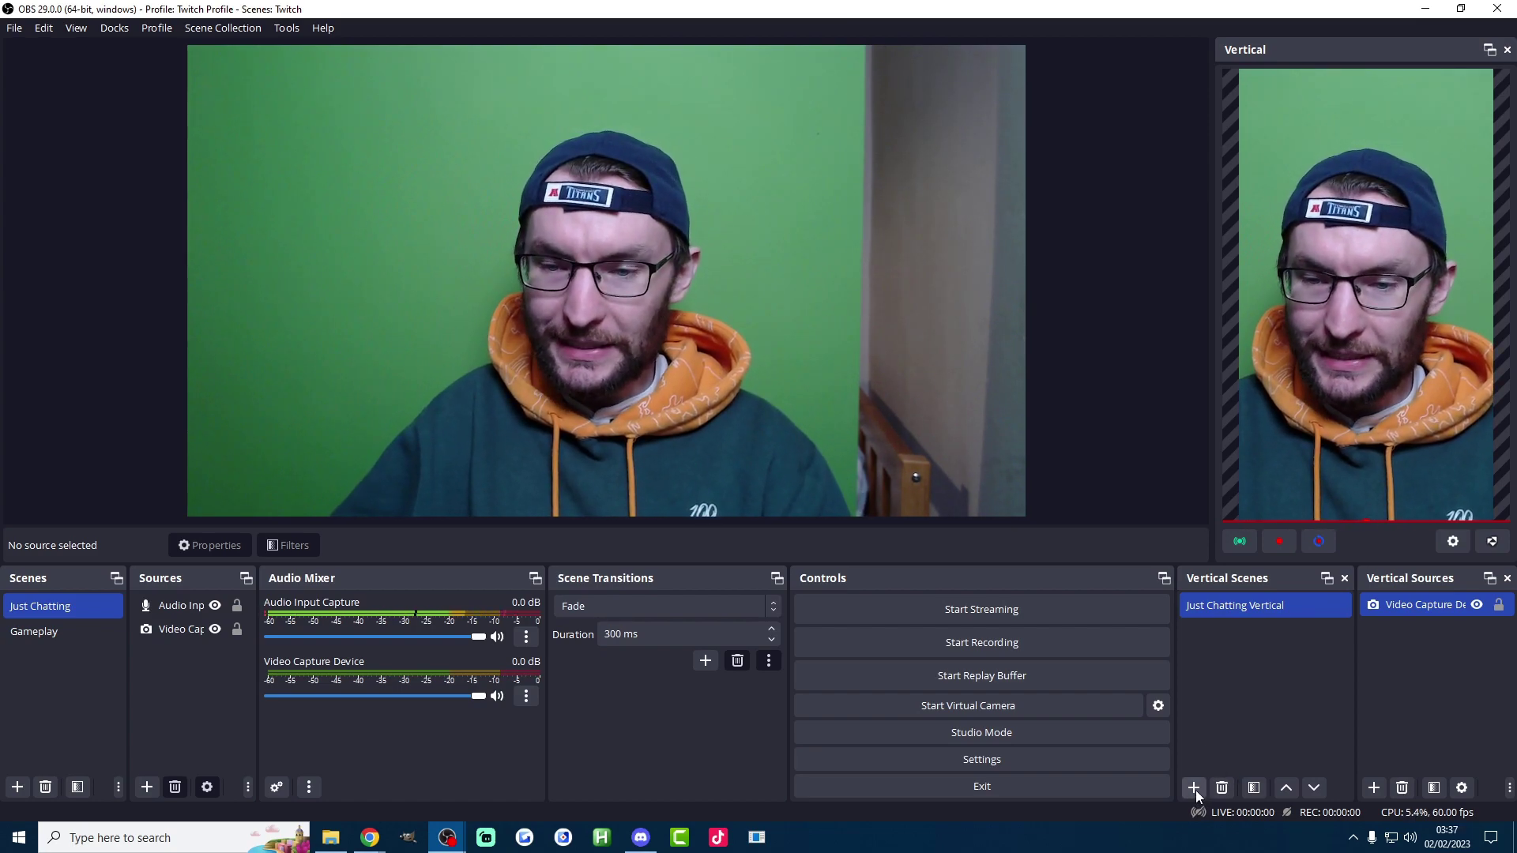
- Add a second vertical scene called 'Gameplay Vertical'
{"action": "left_click", "coordinate": [1193, 788]}
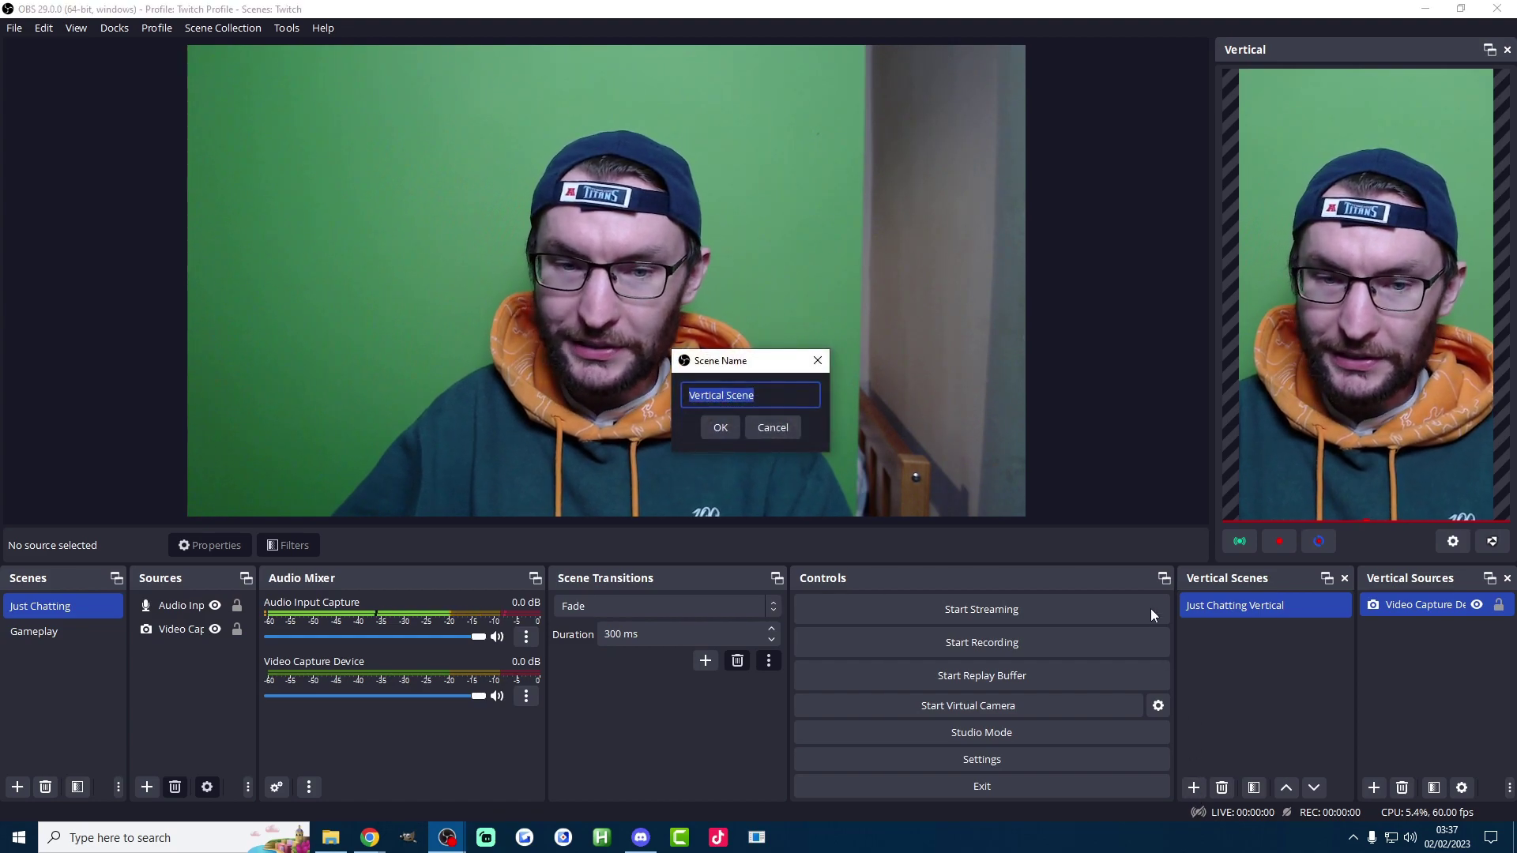
{"action": "type", "text": "Gameplay Vertical"}
{"action": "left_click", "coordinate": [721, 428]}
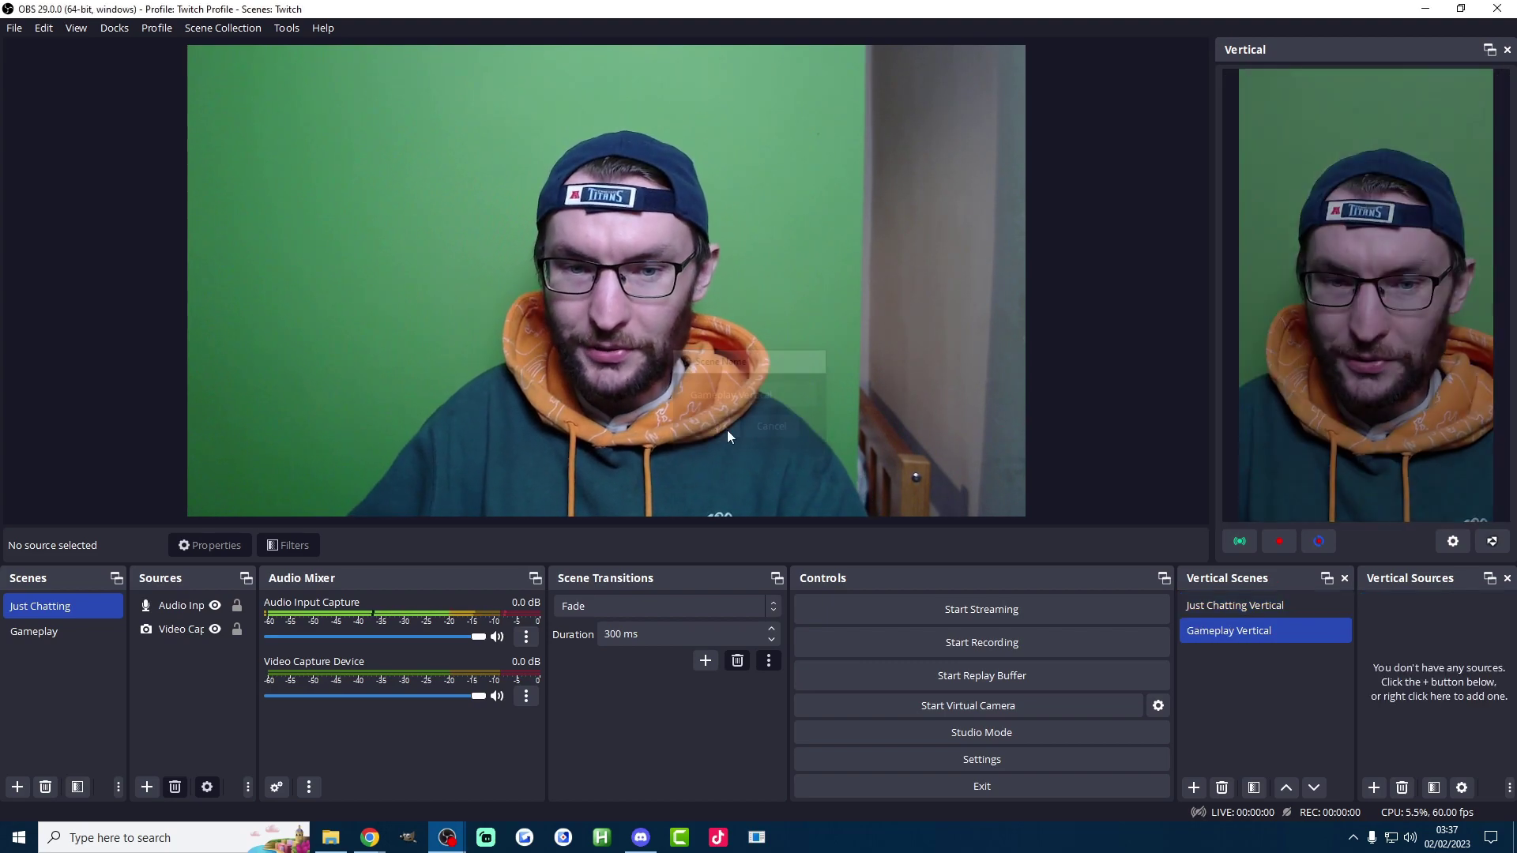
- Add a Display Capture low on the canvas and the existing webcam sized across the top
{"action": "left_click", "coordinate": [1374, 788]}
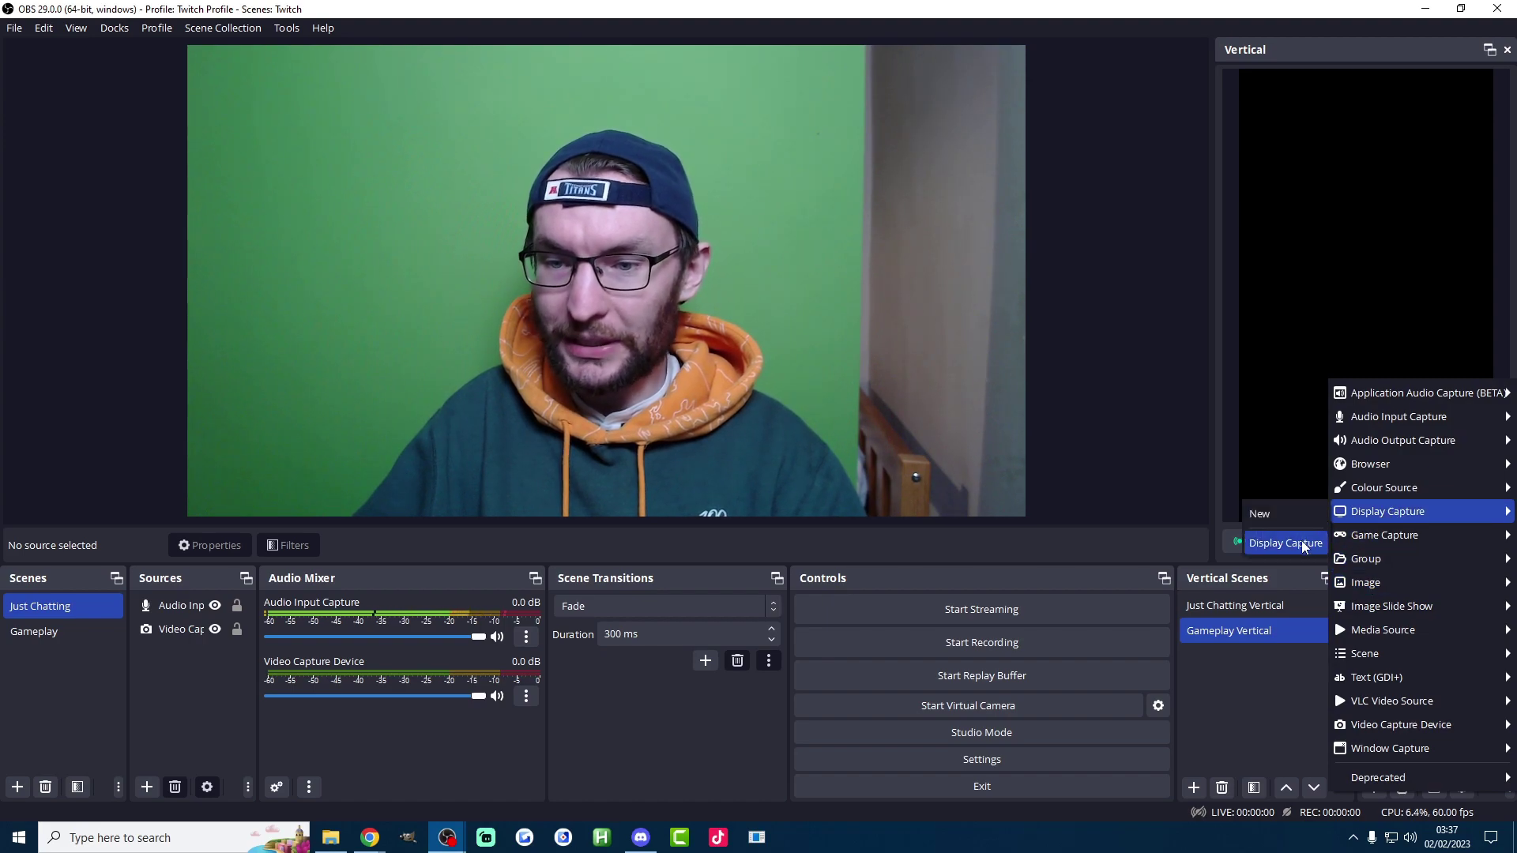
{"action": "left_click", "coordinate": [1302, 543]}
{"action": "left_click_drag", "start_coordinate": [1376, 169], "coordinate": [1321, 371]}
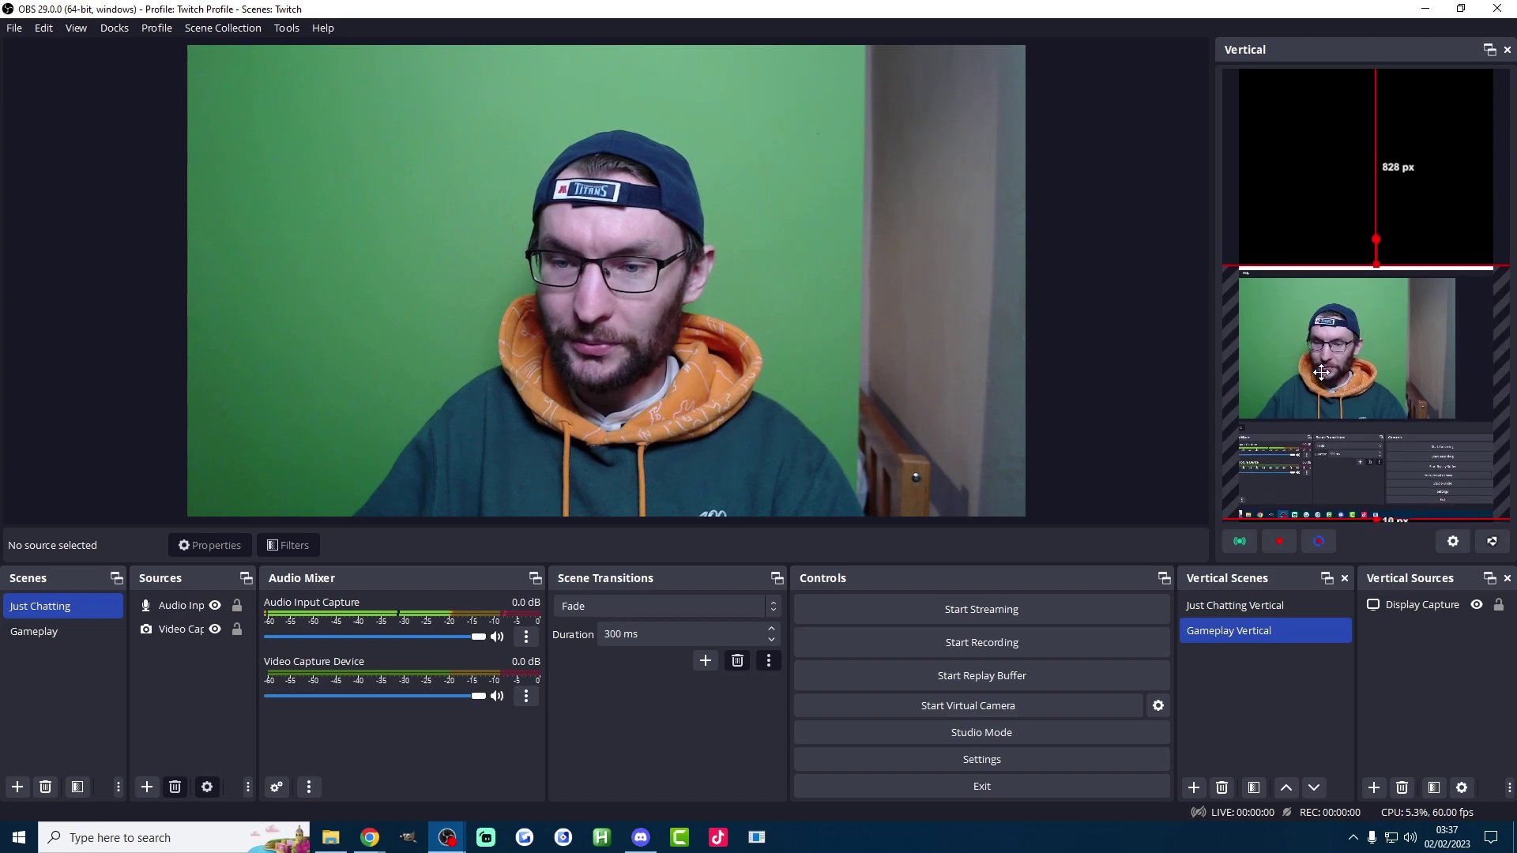
{"action": "left_click", "coordinate": [1372, 788]}
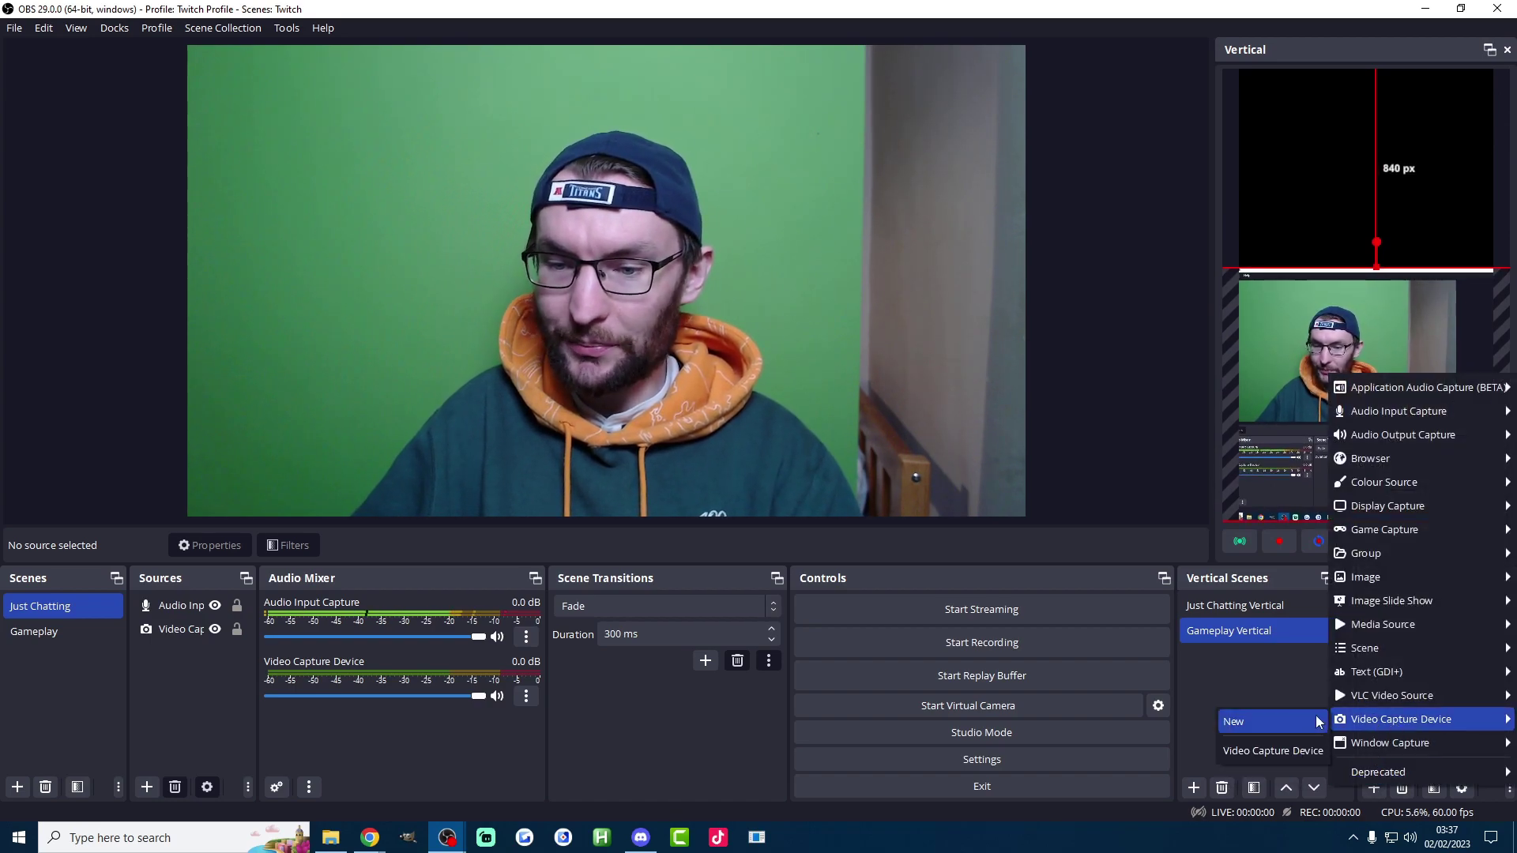
{"action": "left_click", "coordinate": [1271, 752]}
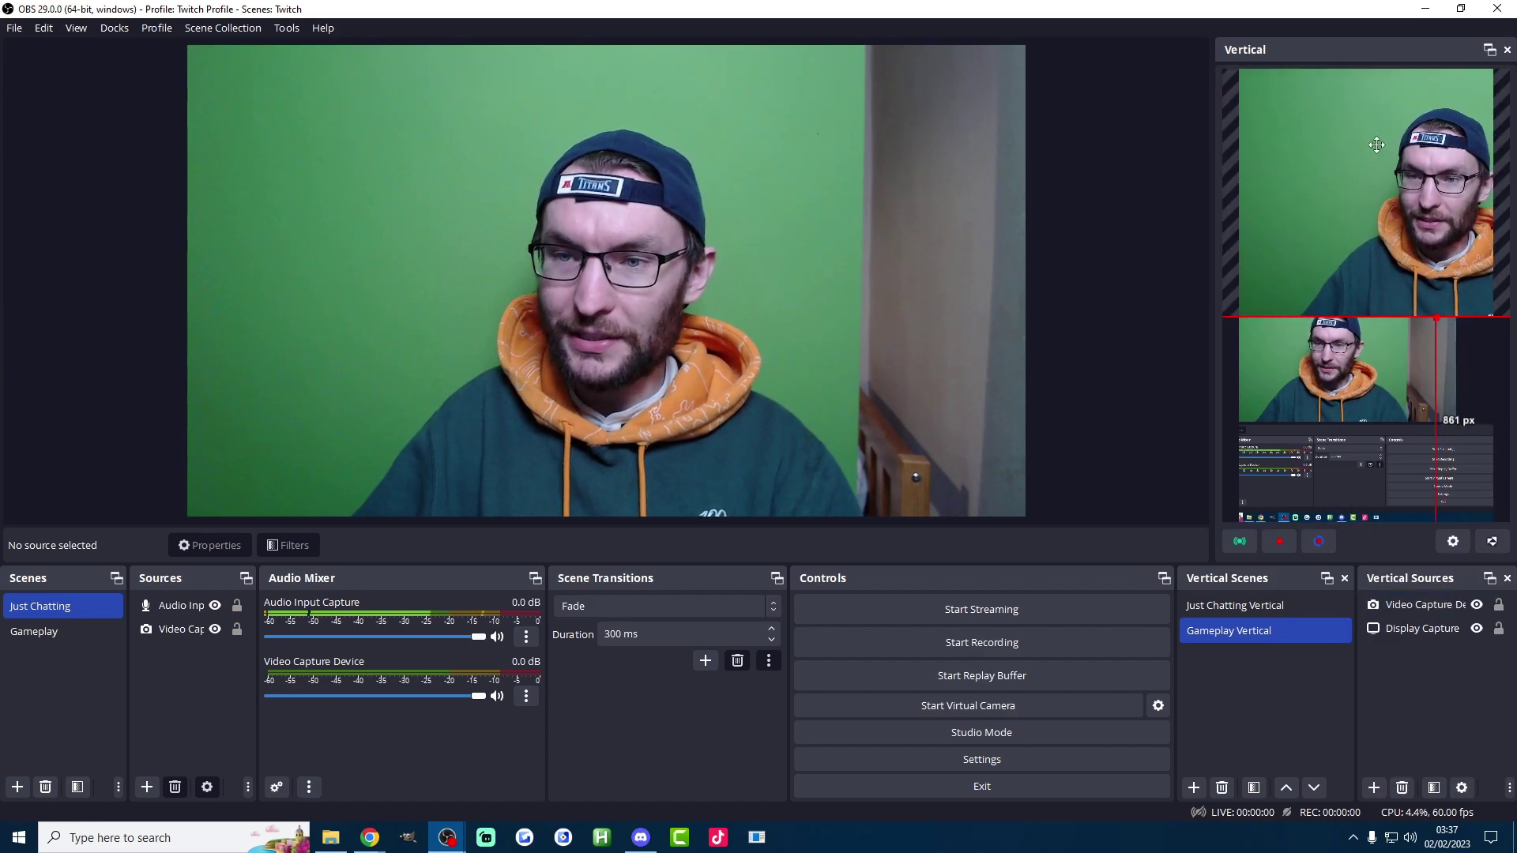
{"action": "left_click_drag", "start_coordinate": [1377, 144], "coordinate": [1333, 154]}
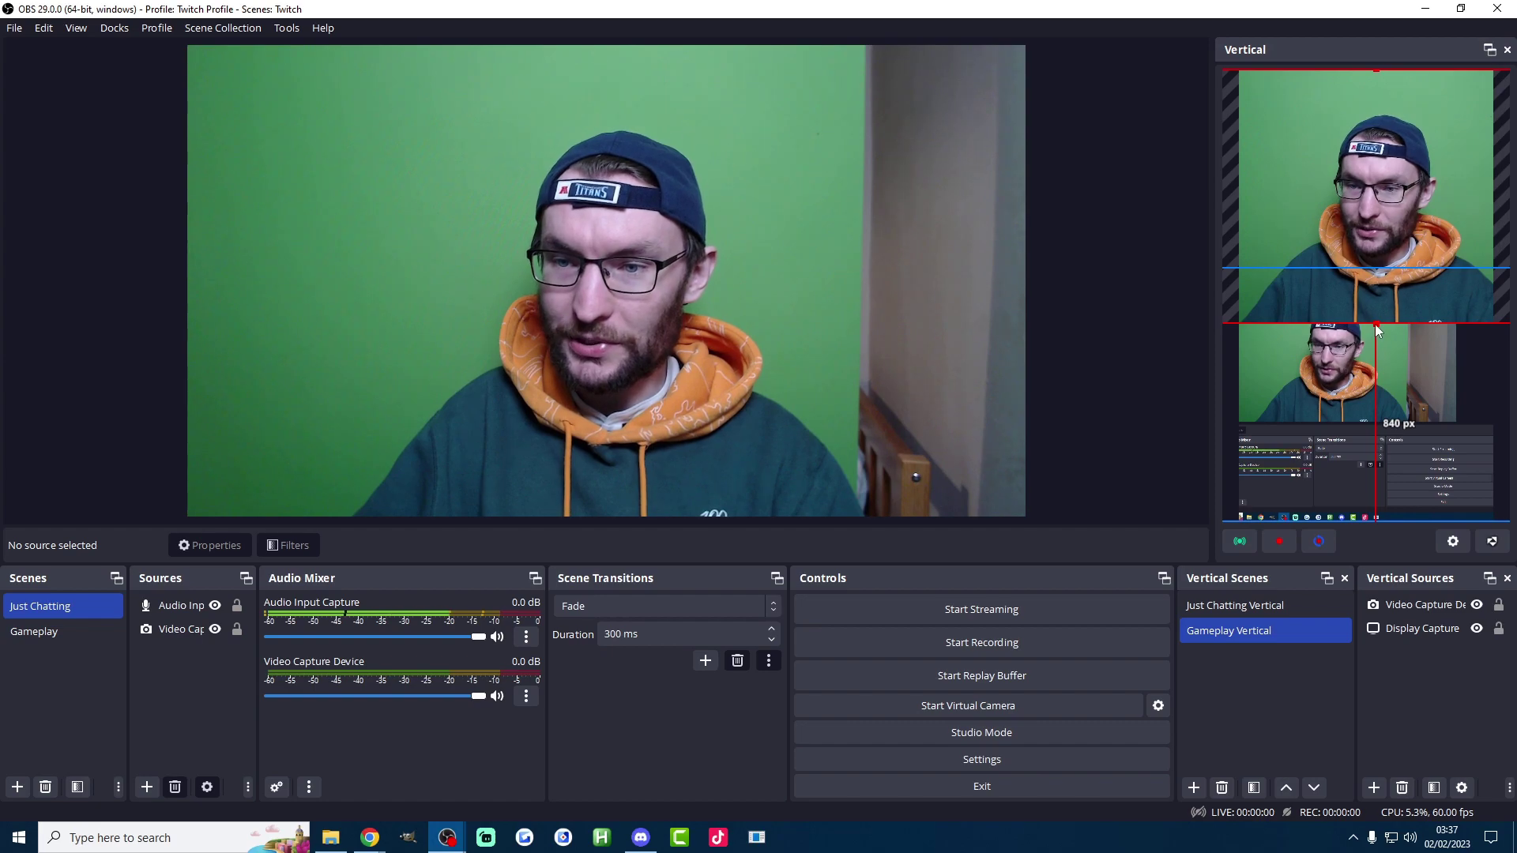
{"action": "left_click_drag", "start_coordinate": [1377, 324], "coordinate": [1372, 215]}
- Make the screen capture taller and centre both it and the webcam horizontally
{"action": "left_click", "coordinate": [1377, 284]}
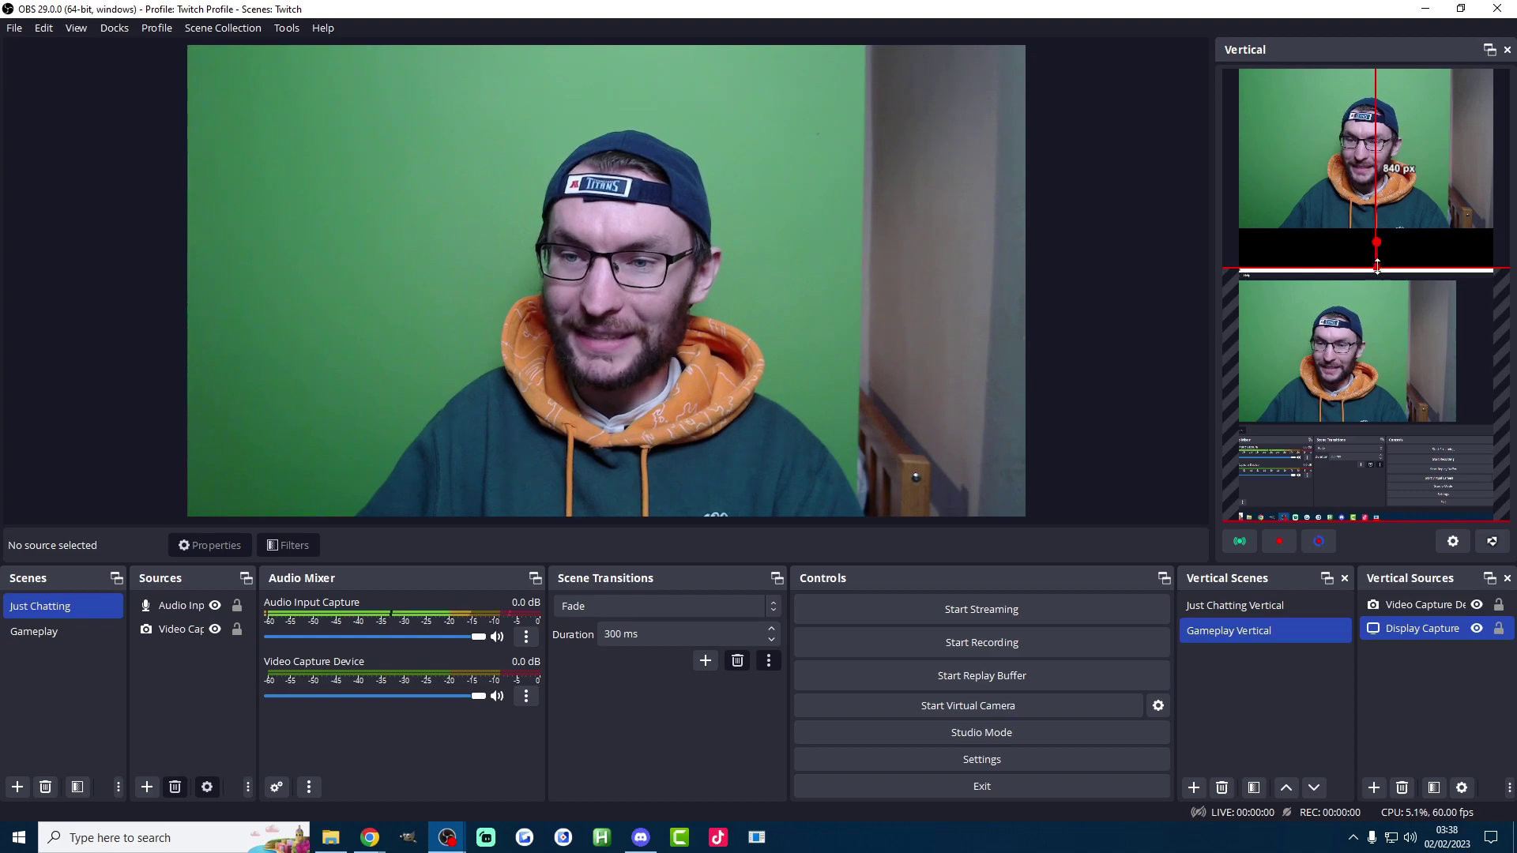
{"action": "left_click_drag", "start_coordinate": [1376, 267], "coordinate": [1370, 227]}
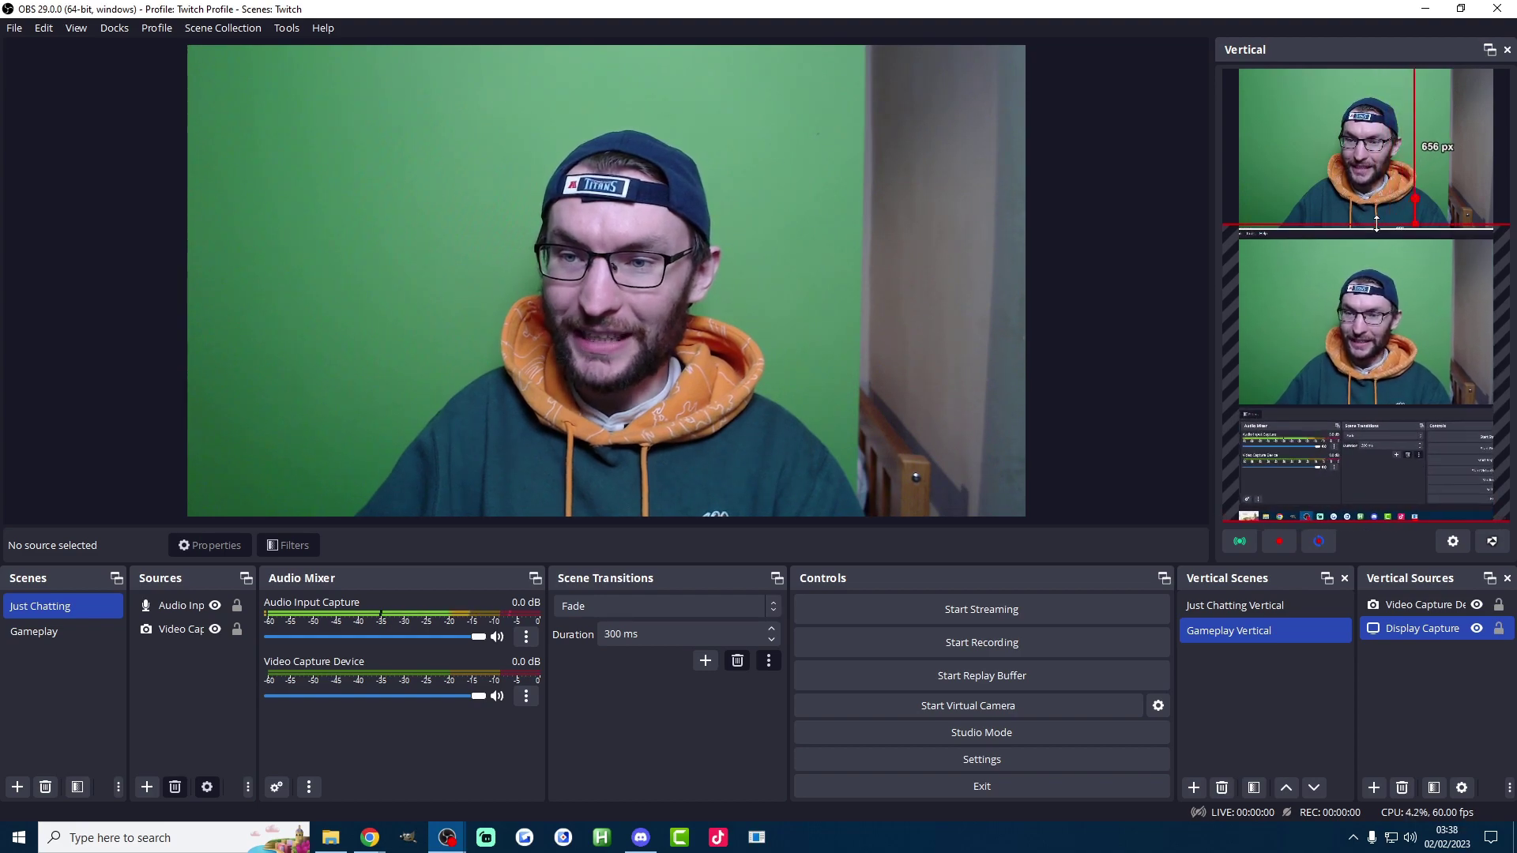
{"action": "right_click", "coordinate": [1353, 288]}
{"action": "mouse_move", "coordinate": [1414, 455]}
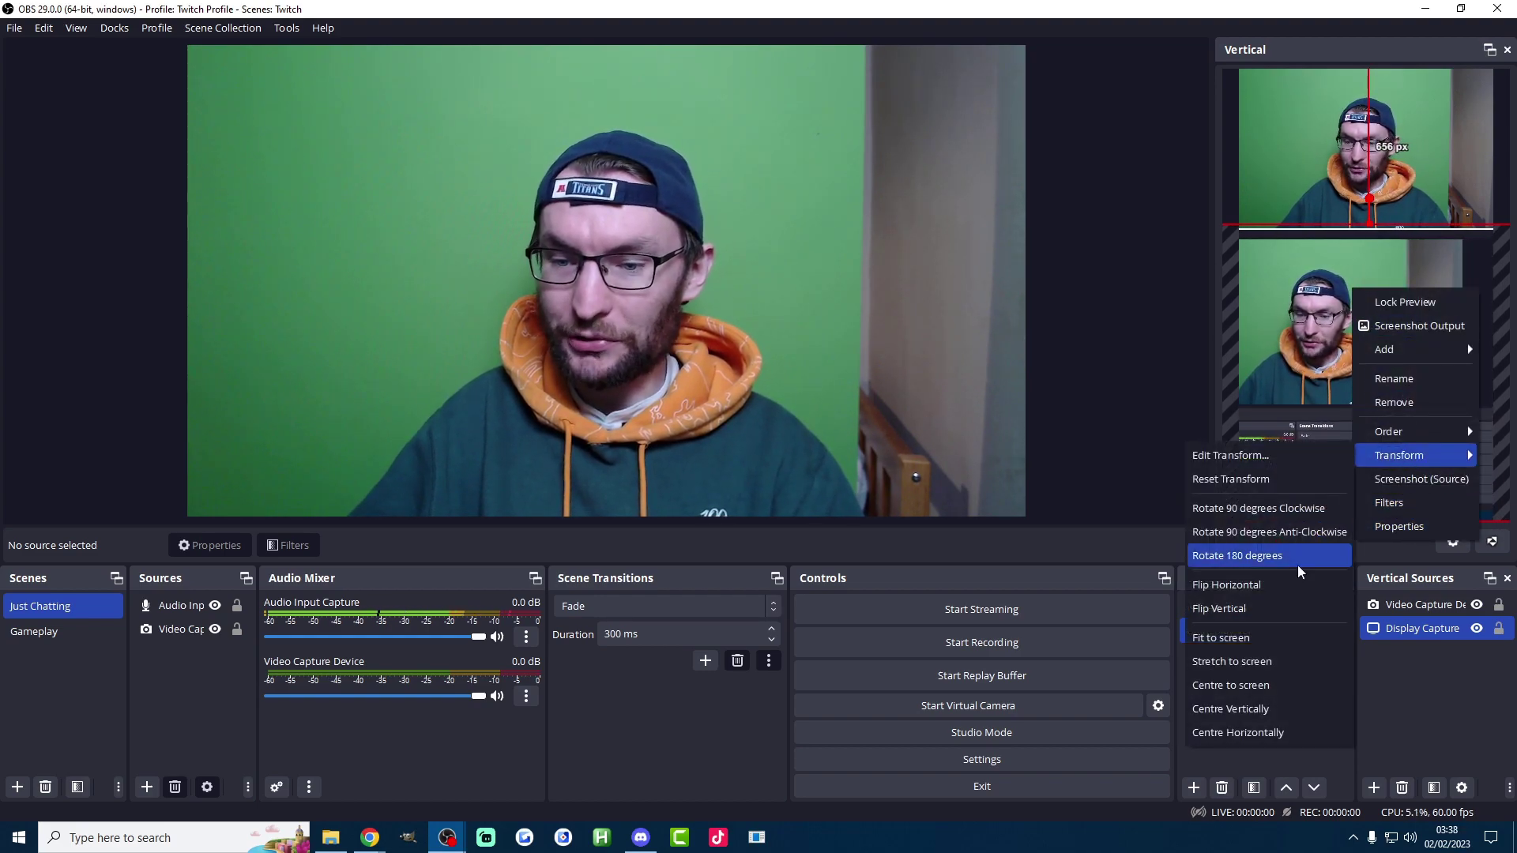
{"action": "left_click", "coordinate": [1238, 733]}
{"action": "left_click", "coordinate": [1339, 134]}
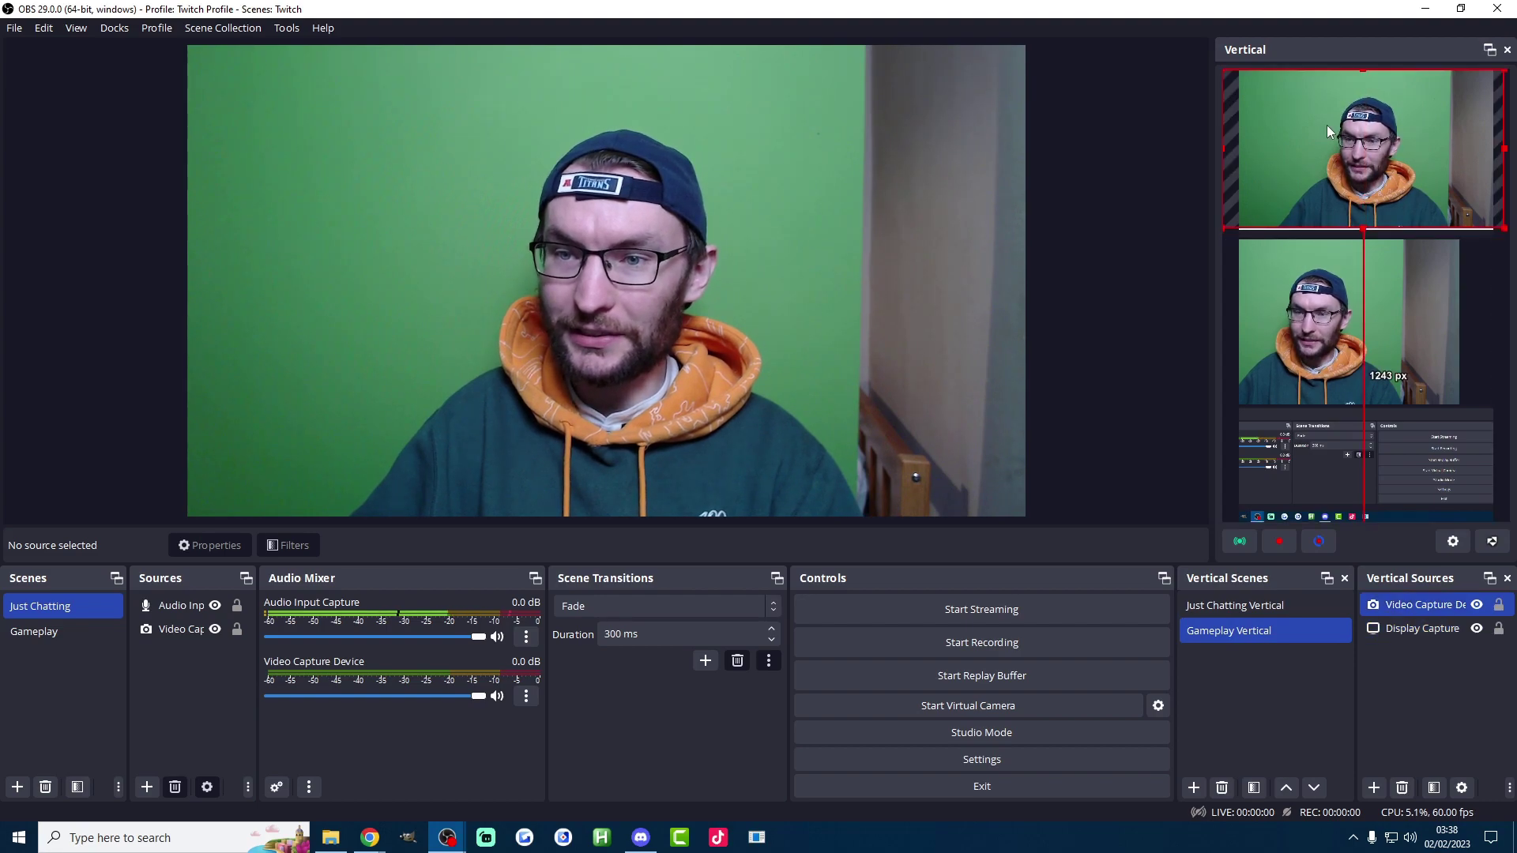
{"action": "mouse_move", "coordinate": [1375, 293]}
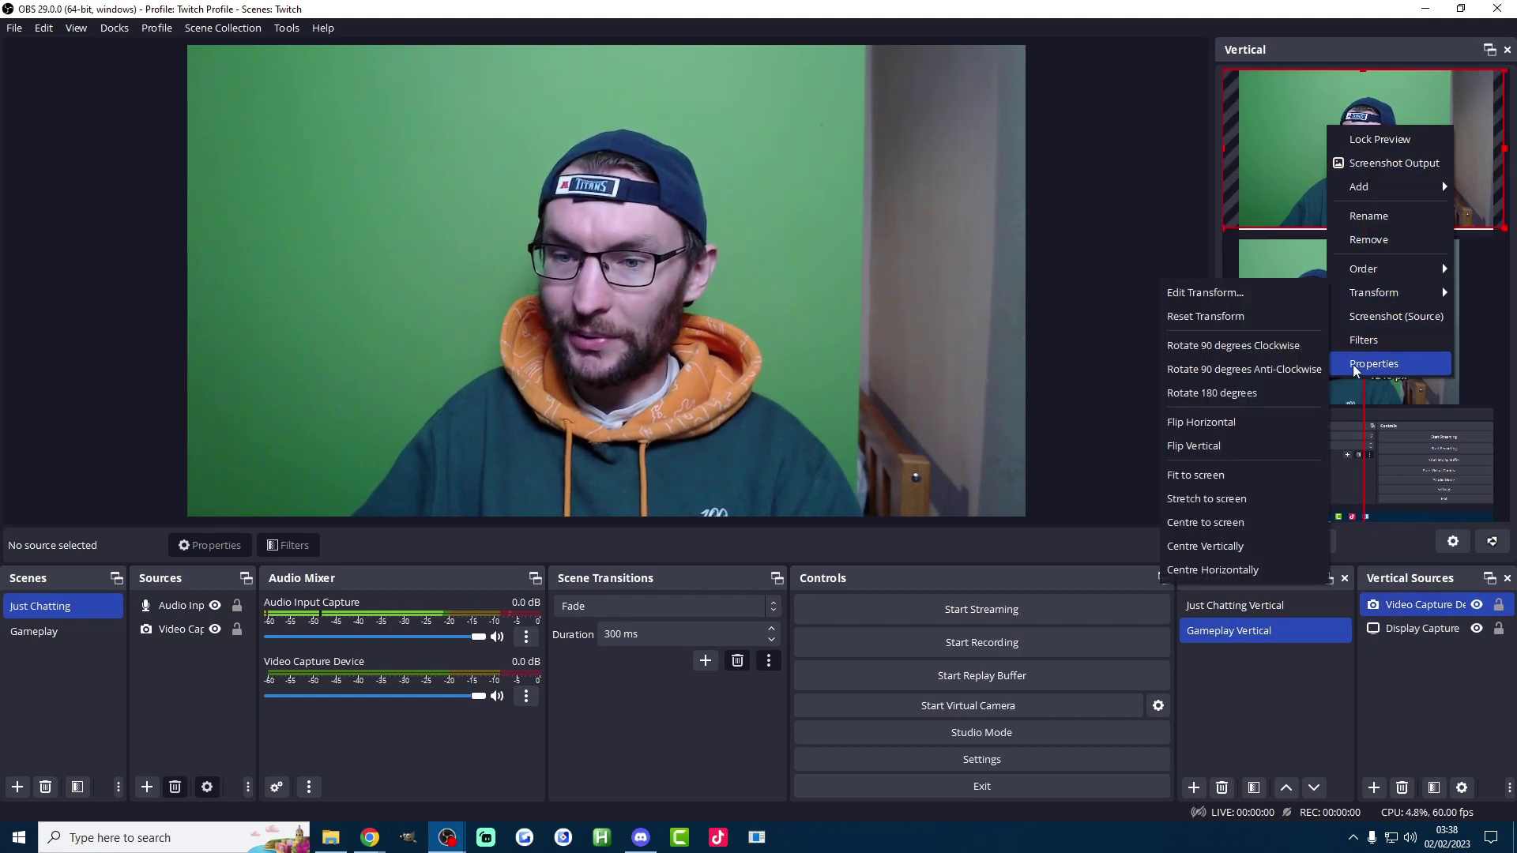
{"action": "left_click", "coordinate": [1227, 571]}
{"action": "left_click", "coordinate": [1447, 712]}
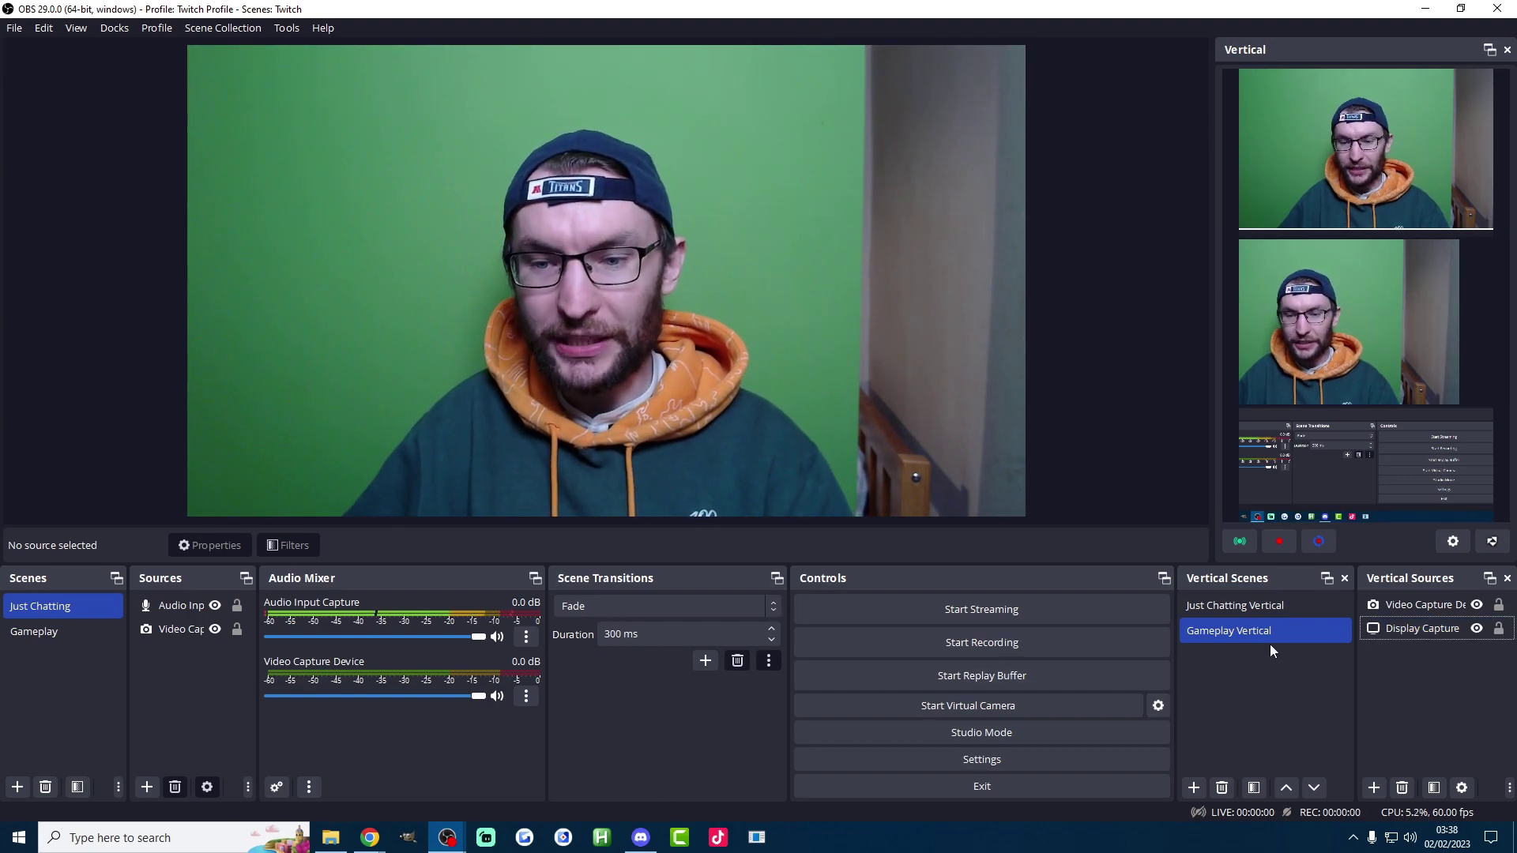
- Link Just Chatting Vertical to Just Chatting and Gameplay Vertical to Gameplay, then test by switching scenes
{"action": "right_click", "coordinate": [1245, 617]}
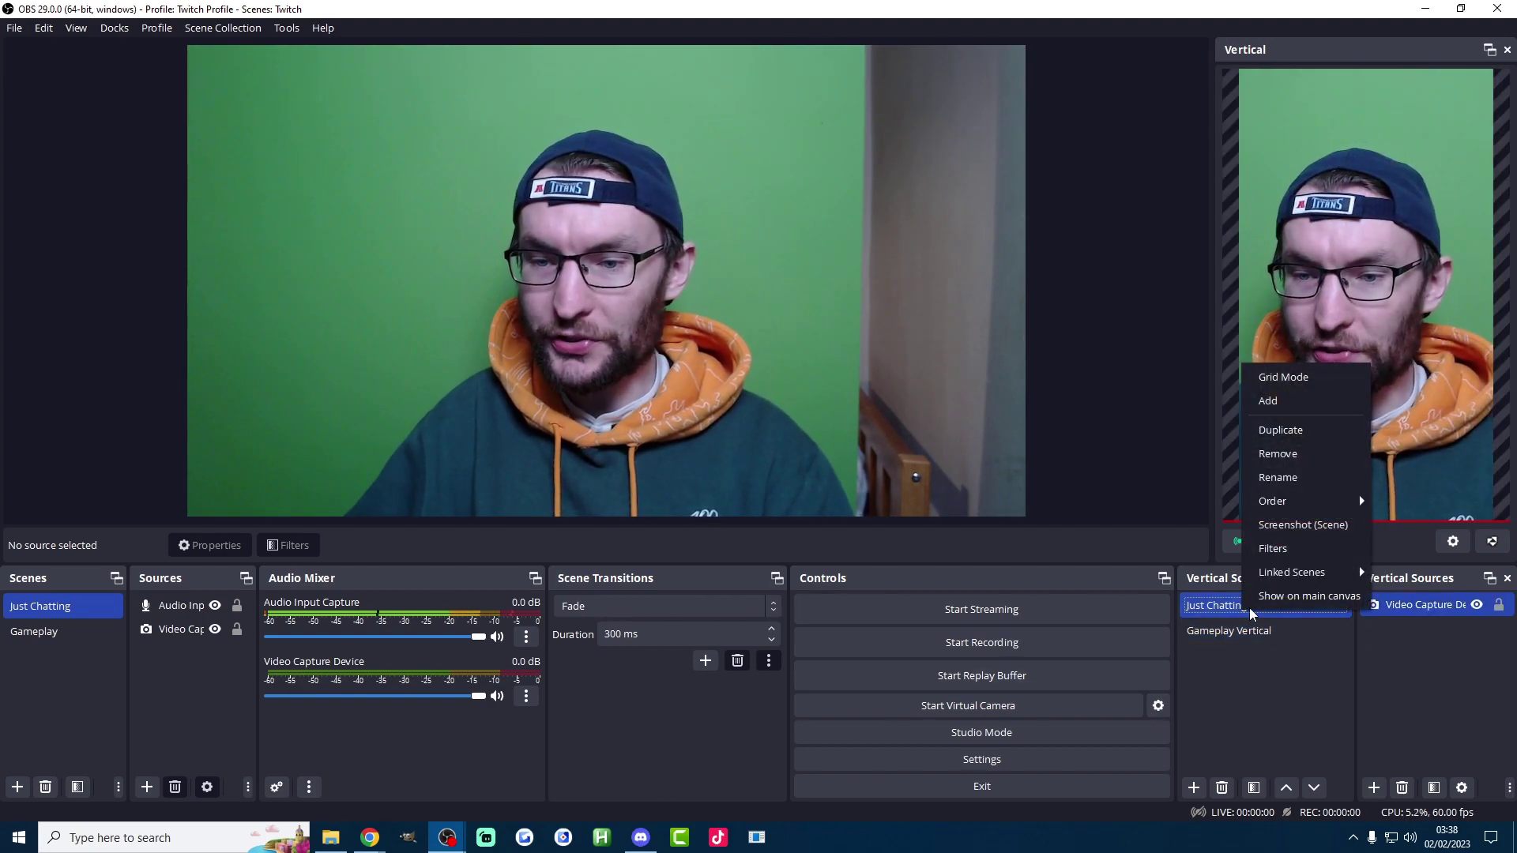
{"action": "mouse_move", "coordinate": [1297, 583]}
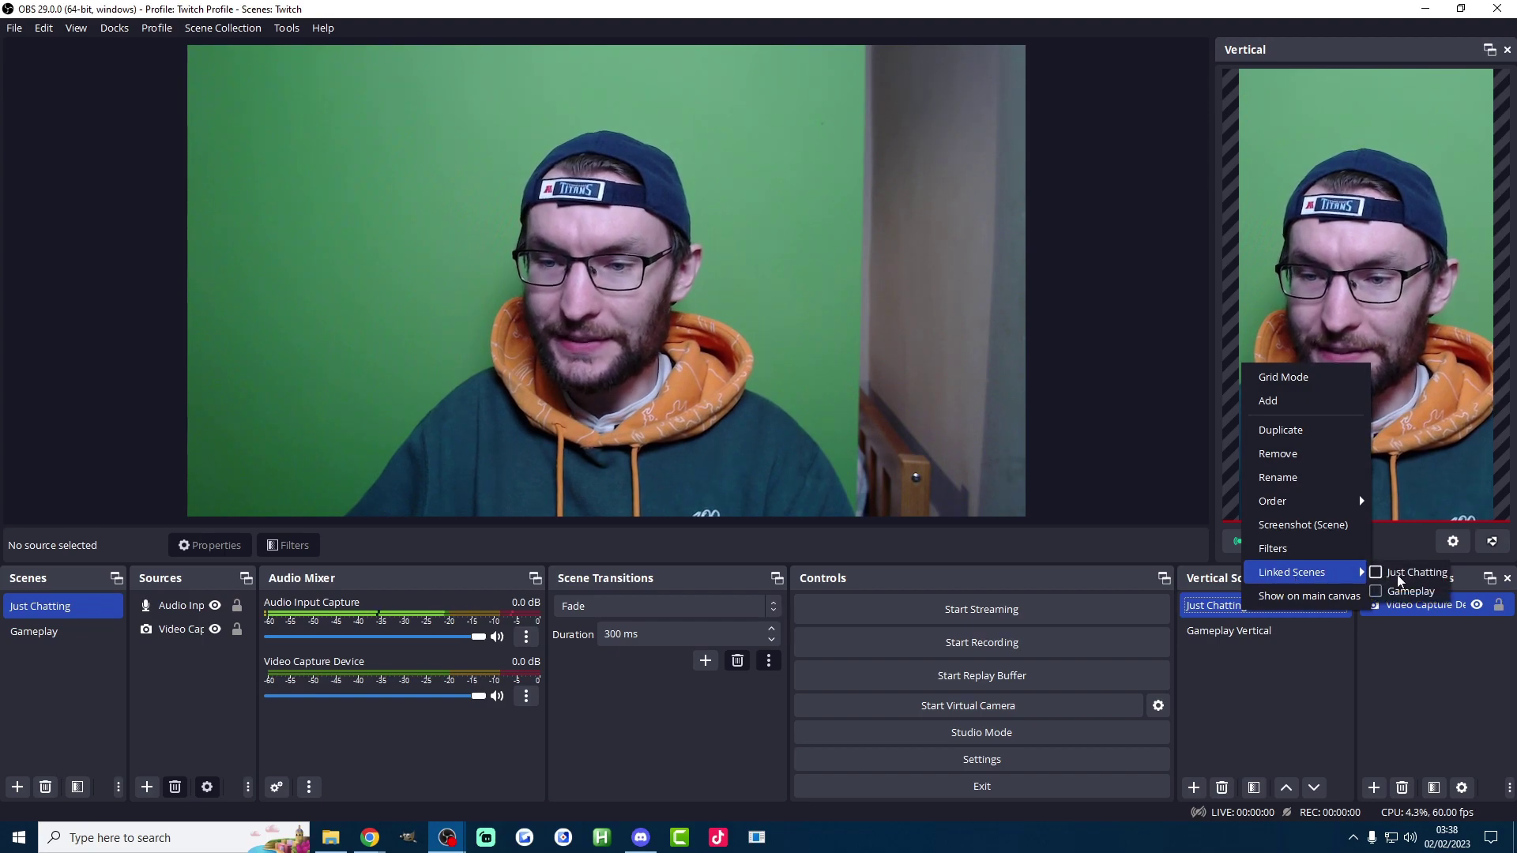
{"action": "left_click", "coordinate": [1216, 634]}
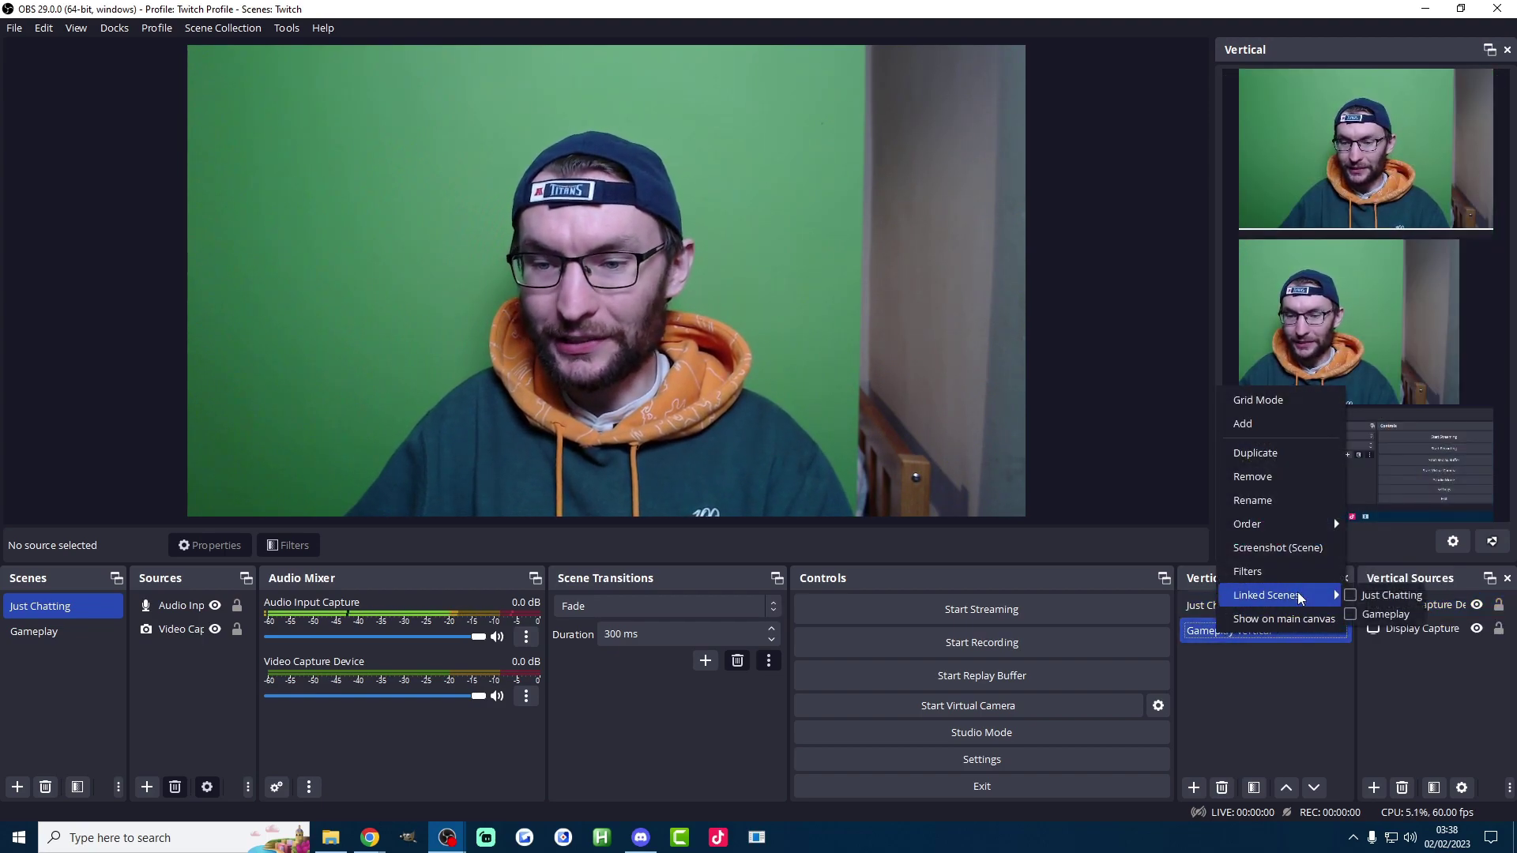
{"action": "left_click", "coordinate": [1242, 709]}
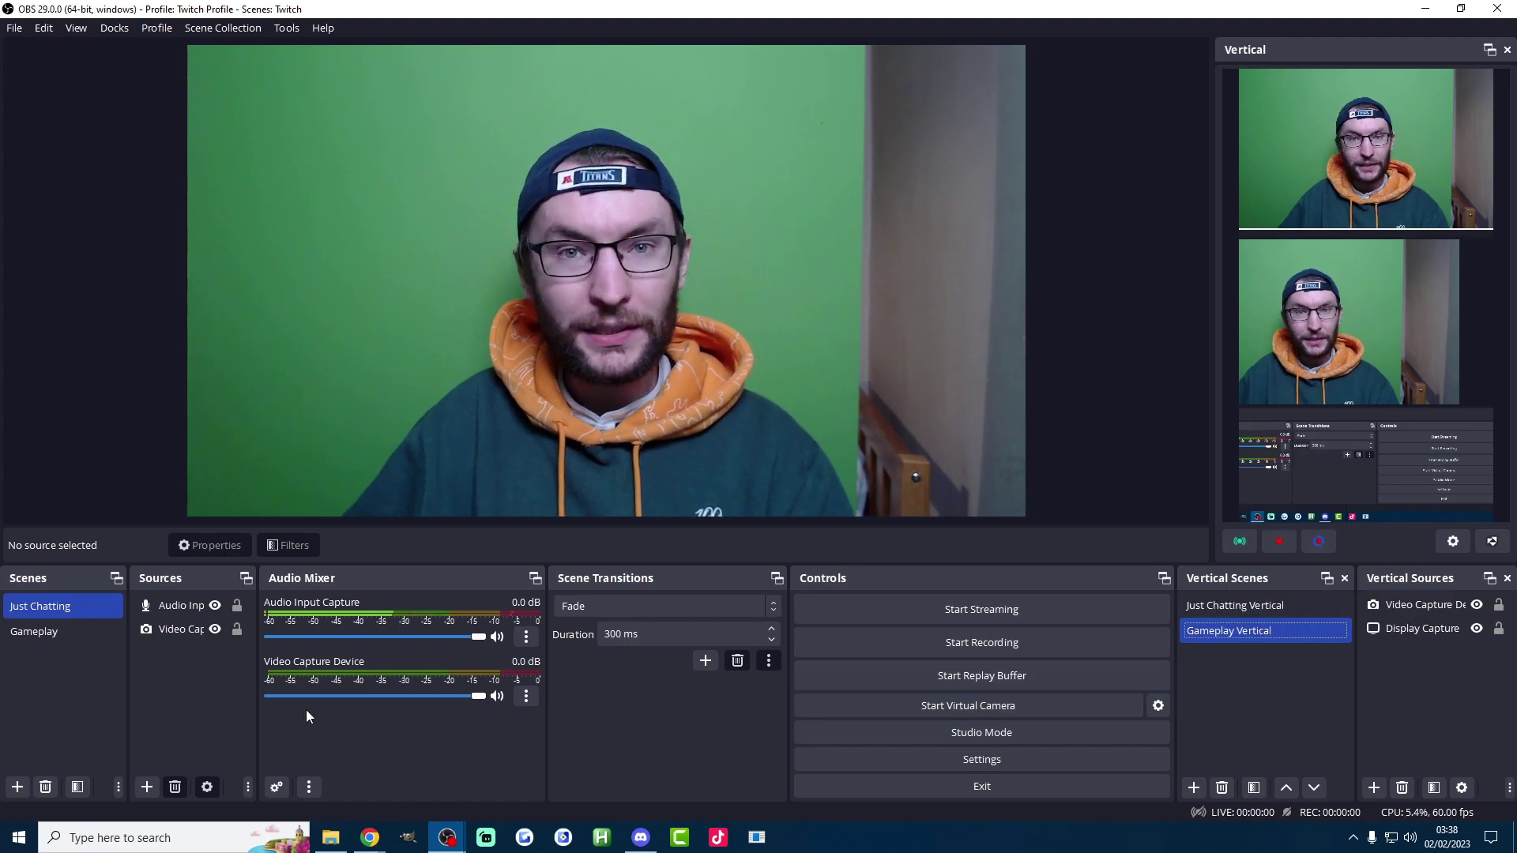
{"action": "left_click", "coordinate": [45, 632]}
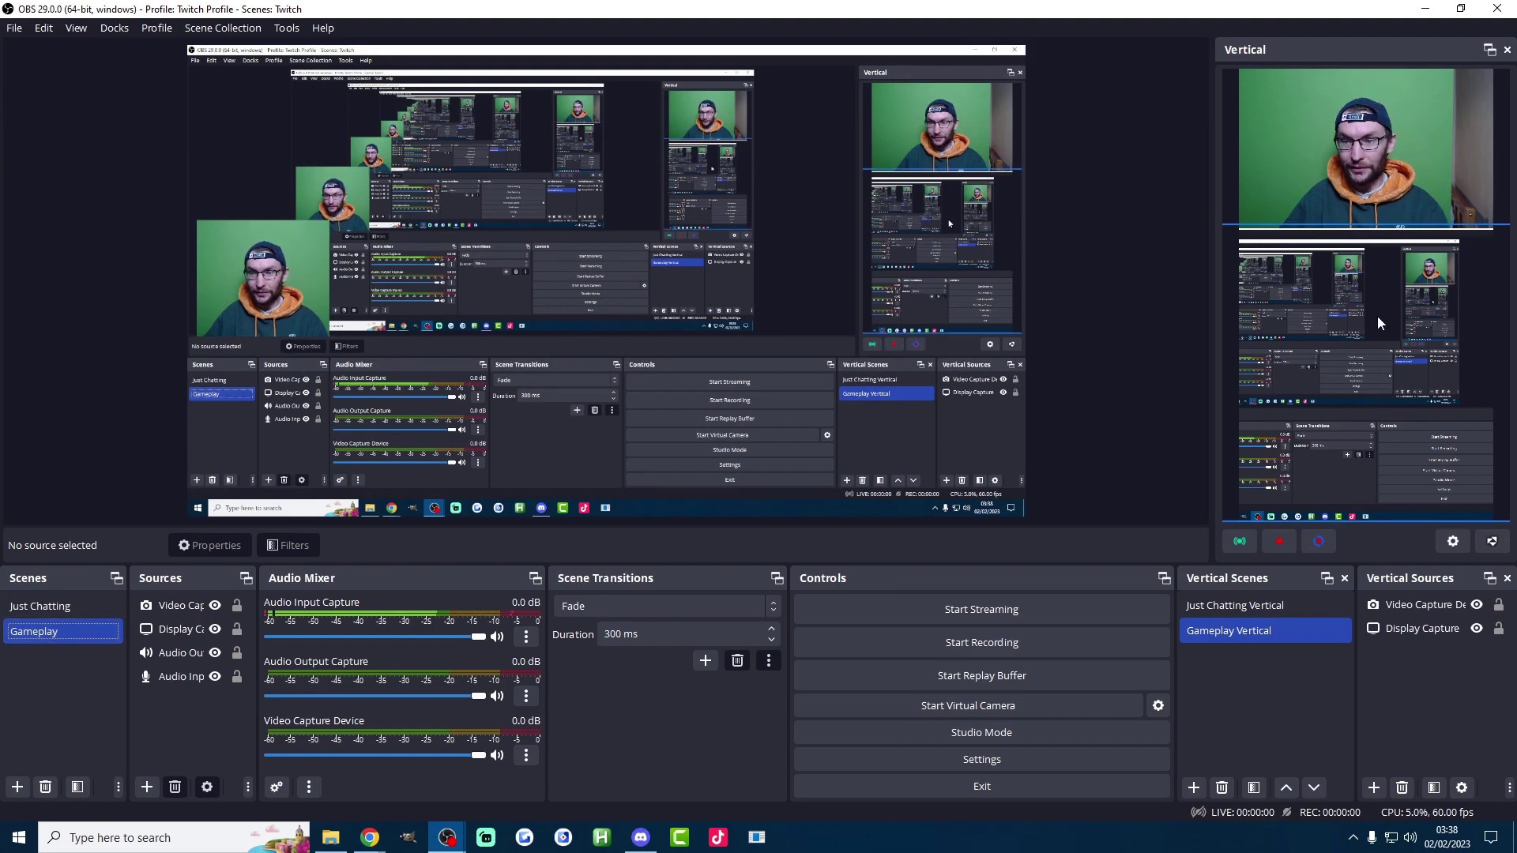
{"action": "left_click", "coordinate": [41, 605]}
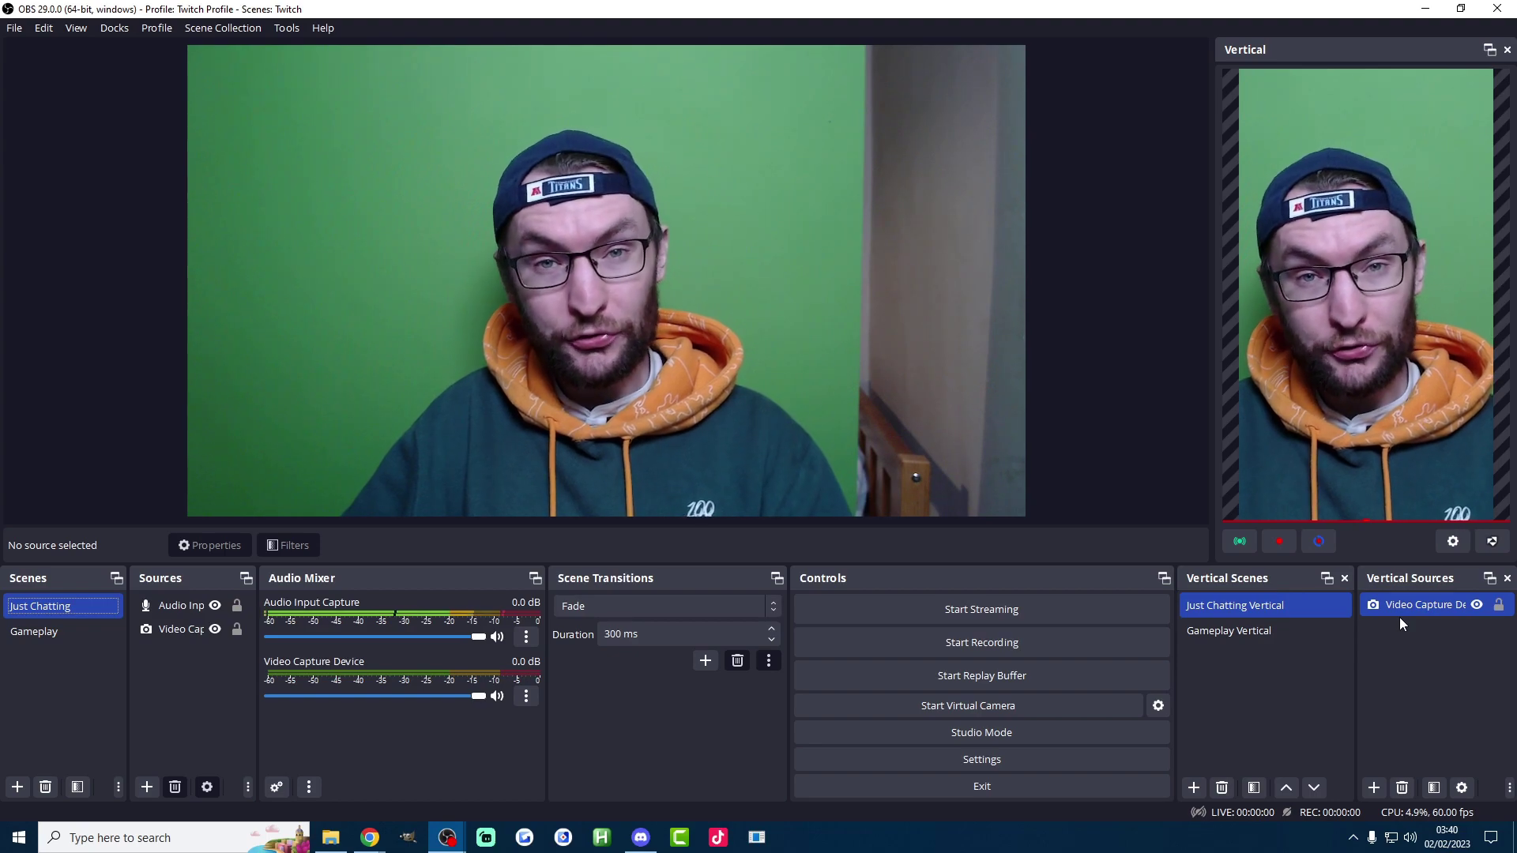
- Change the vertical canvas video bitrate from 200 to 6000 Kbps
{"action": "left_click", "coordinate": [1452, 542]}
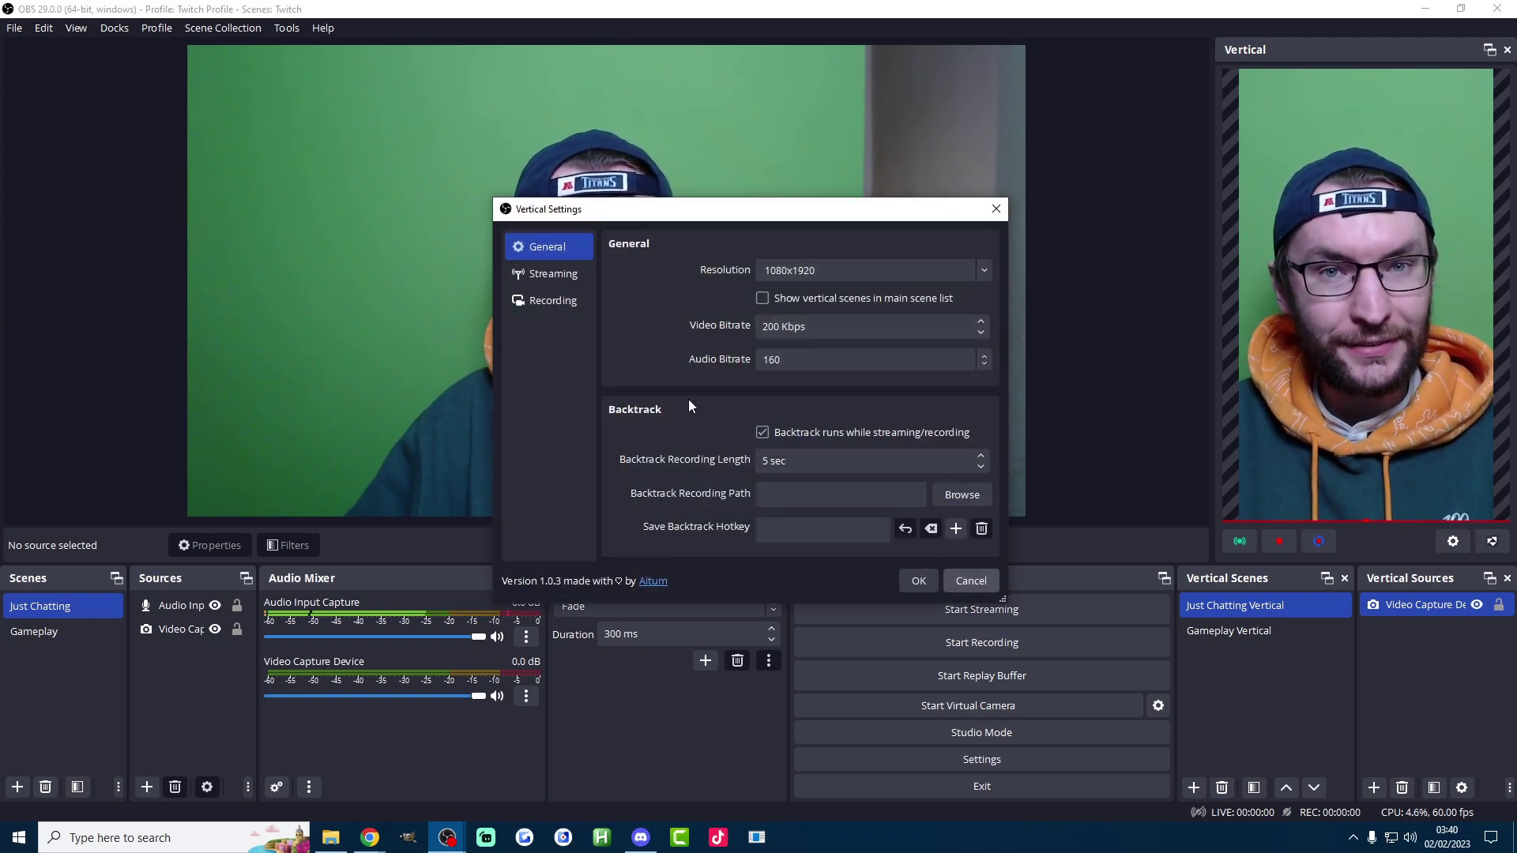
{"action": "left_click", "coordinate": [768, 327]}
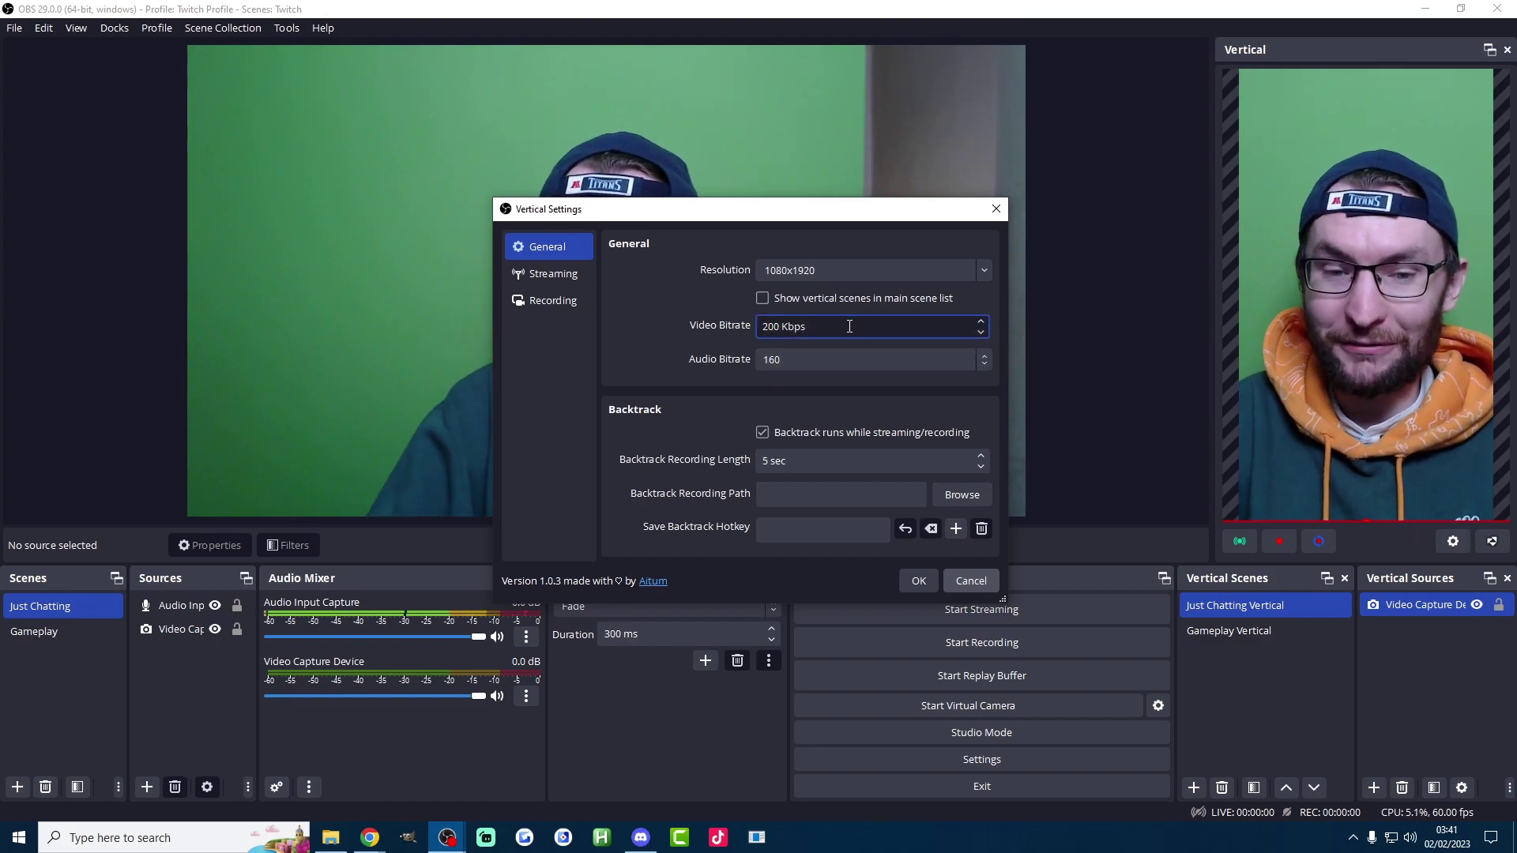
{"action": "key", "text": "BackSpace"}
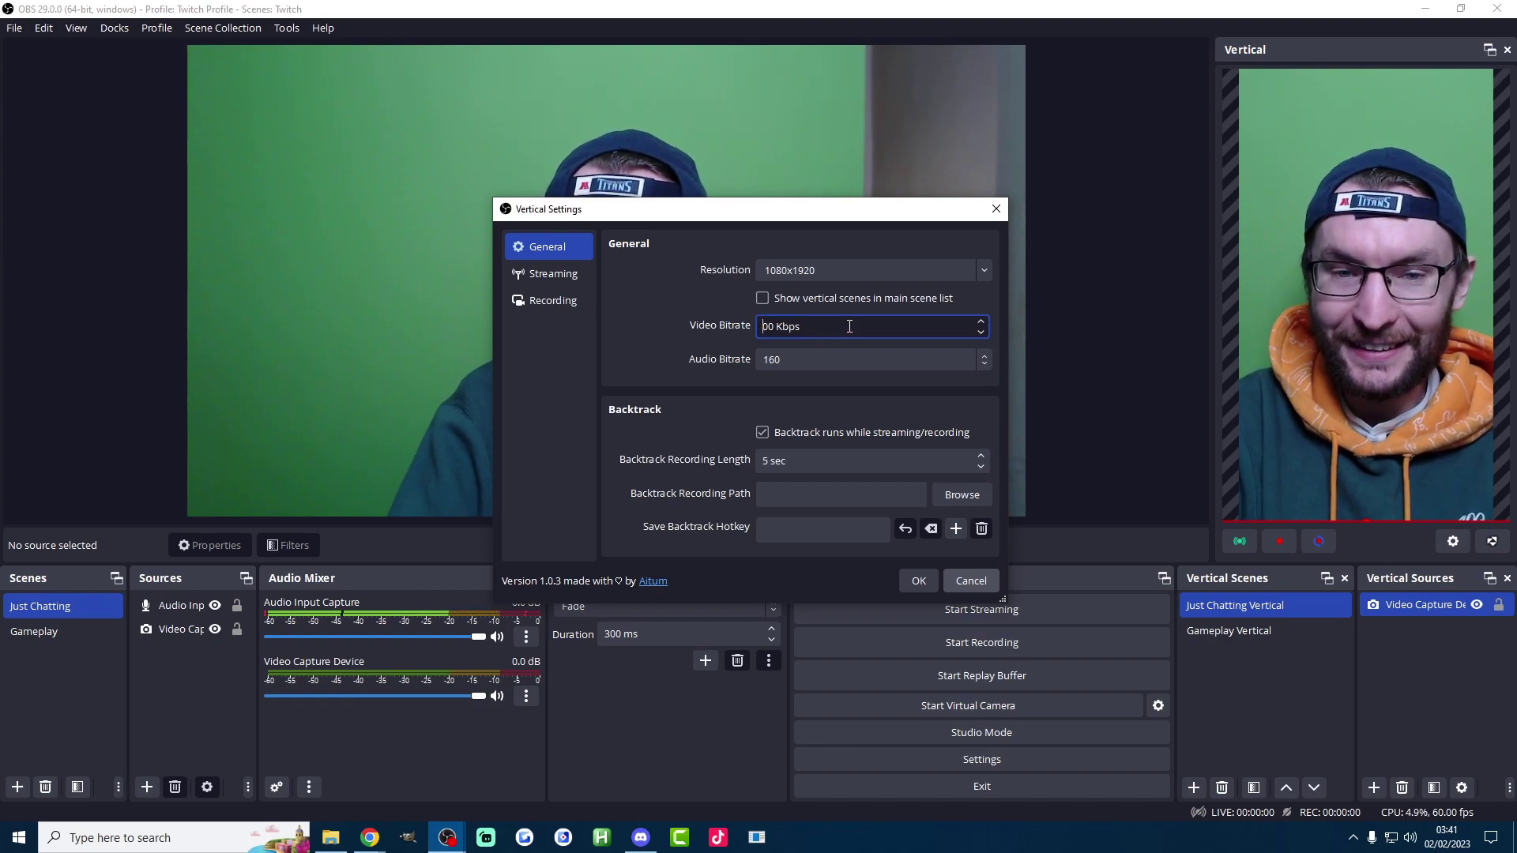
{"action": "type", "text": "60"}
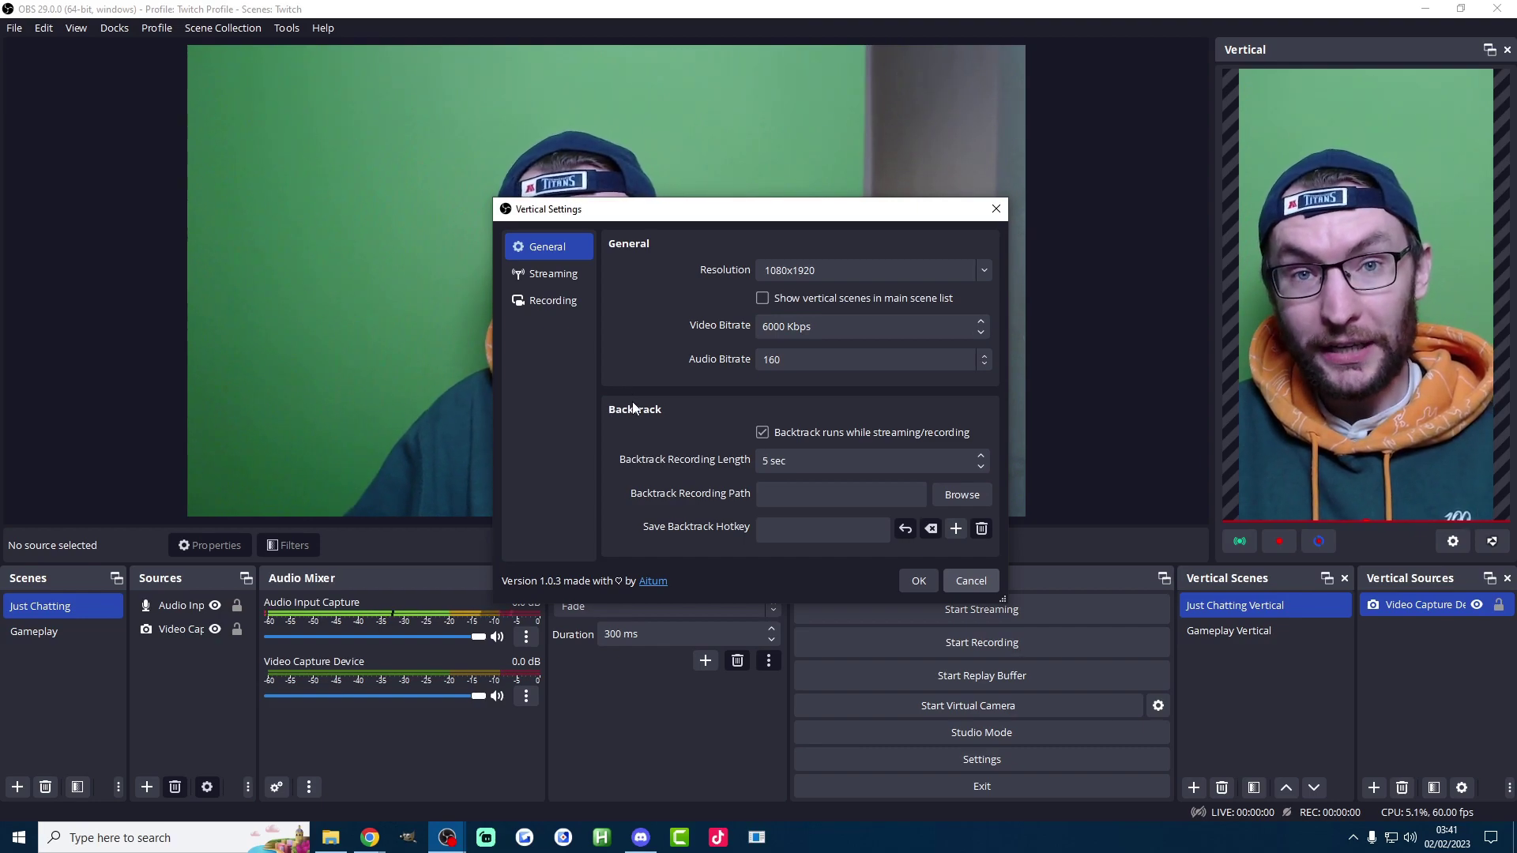
- Look through the vertical Streaming server list without choosing one, then save the settings
{"action": "left_click", "coordinate": [554, 275]}
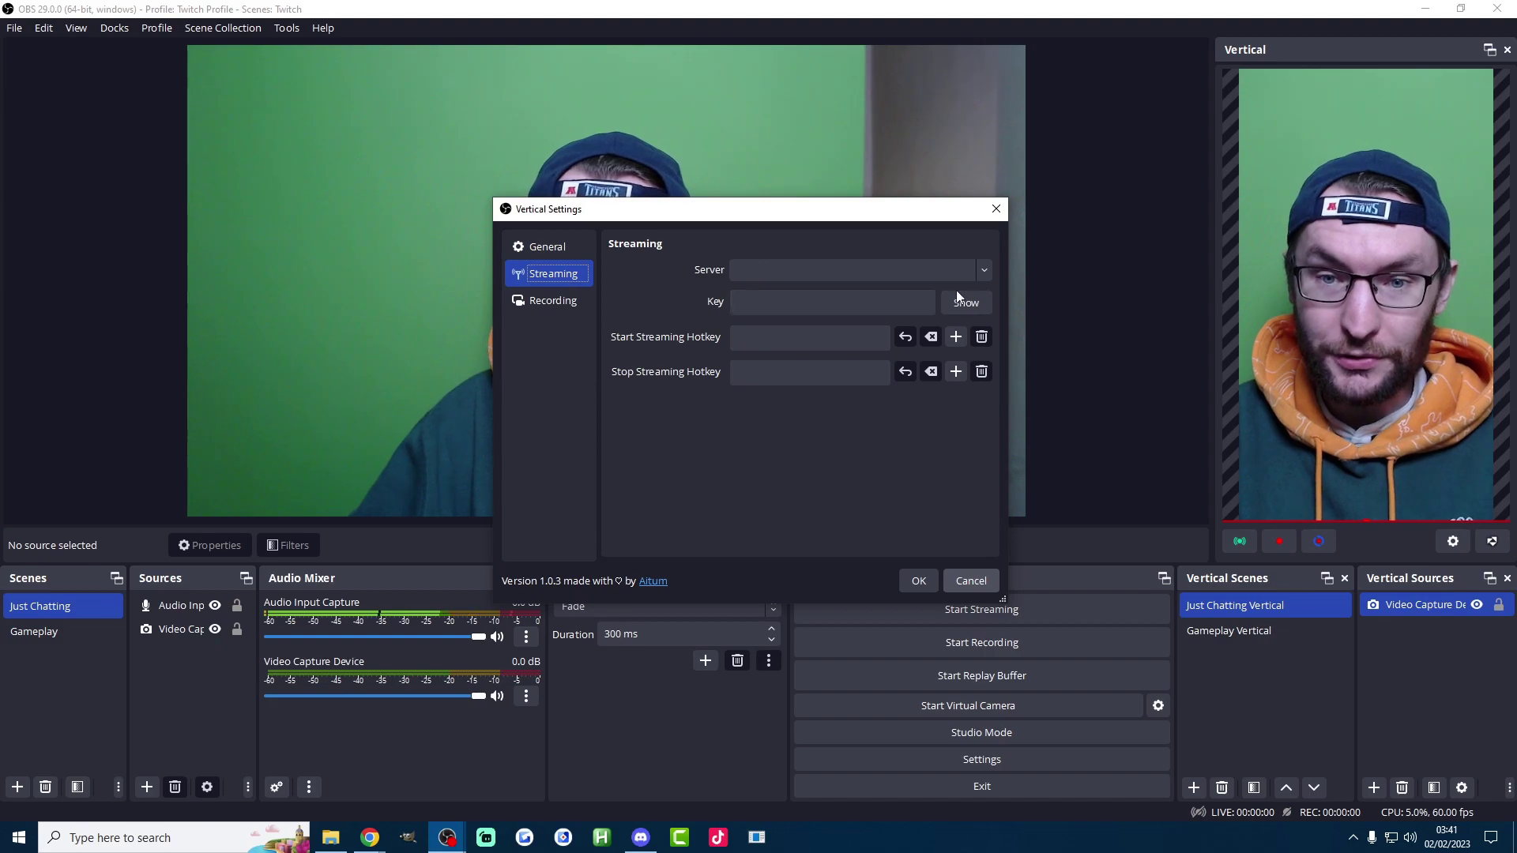
{"action": "left_click", "coordinate": [984, 272]}
{"action": "left_click", "coordinate": [988, 273]}
{"action": "left_click", "coordinate": [988, 276]}
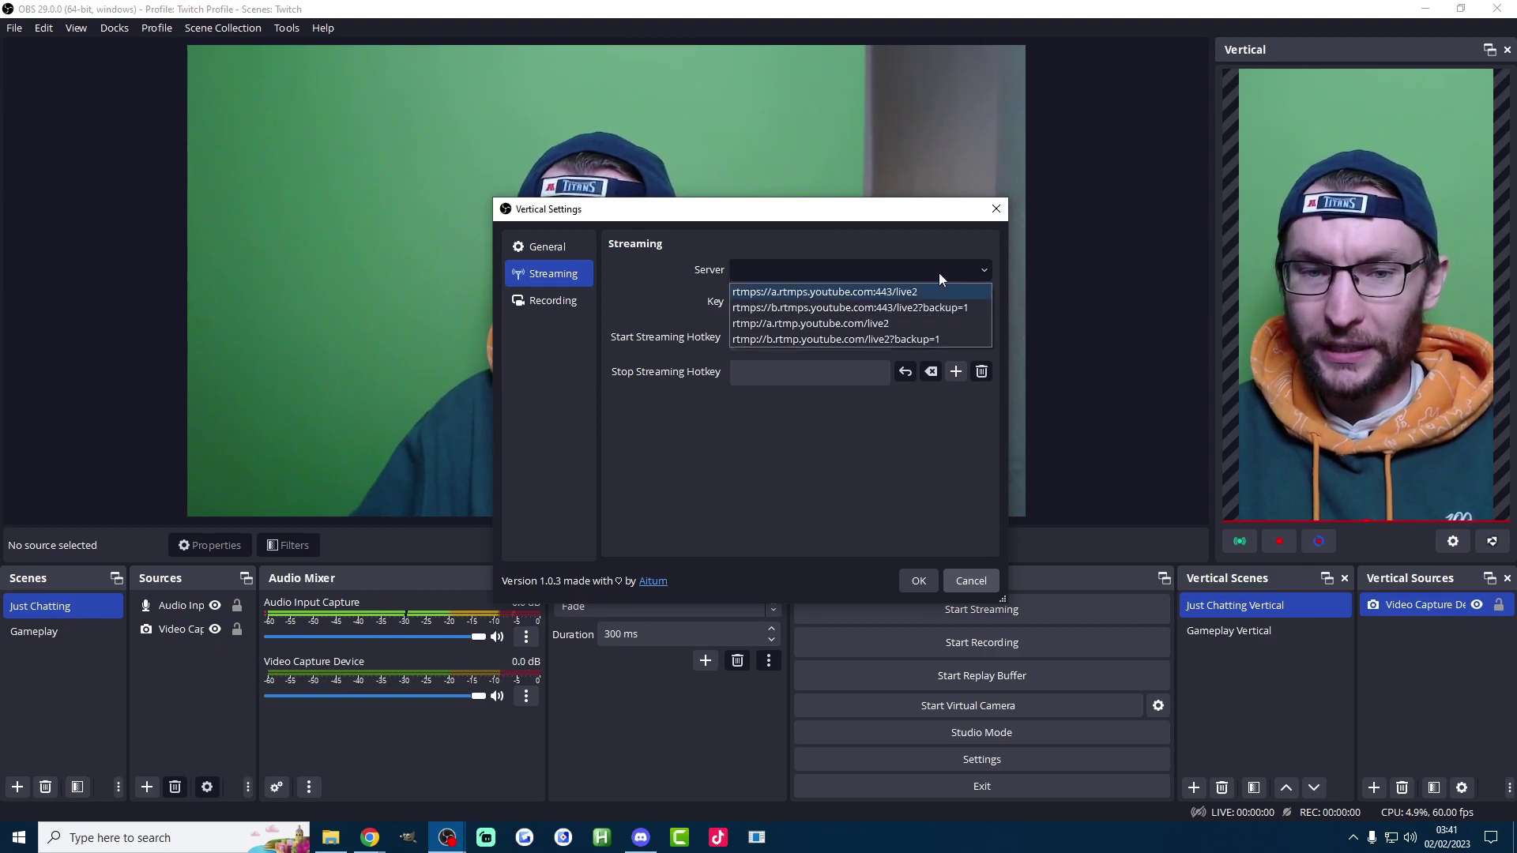
{"action": "left_click", "coordinate": [842, 240]}
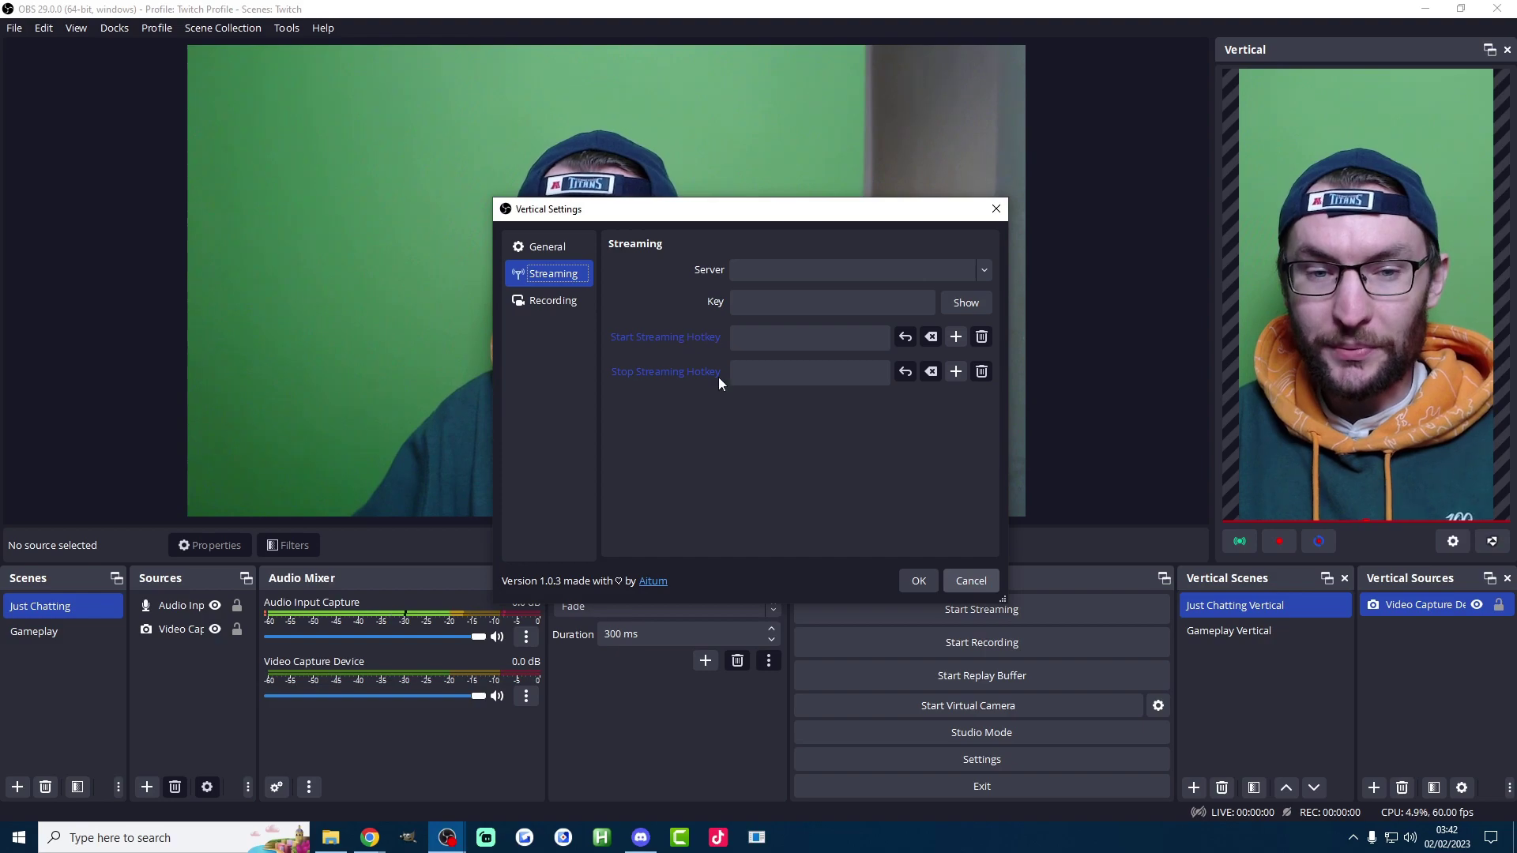
{"action": "left_click", "coordinate": [921, 585]}
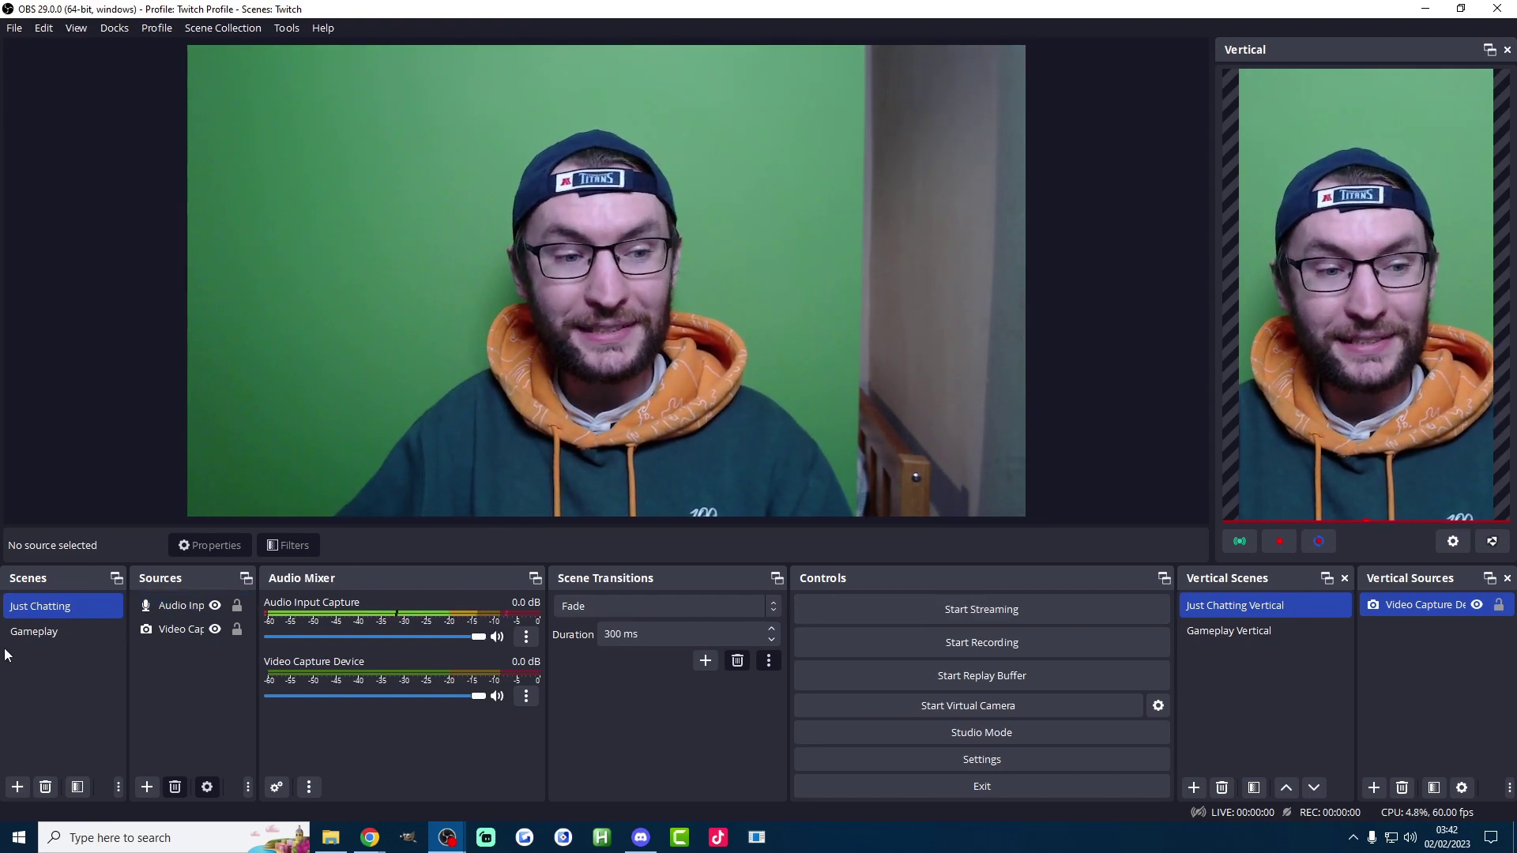
{"action": "right_click", "coordinate": [1256, 614]}
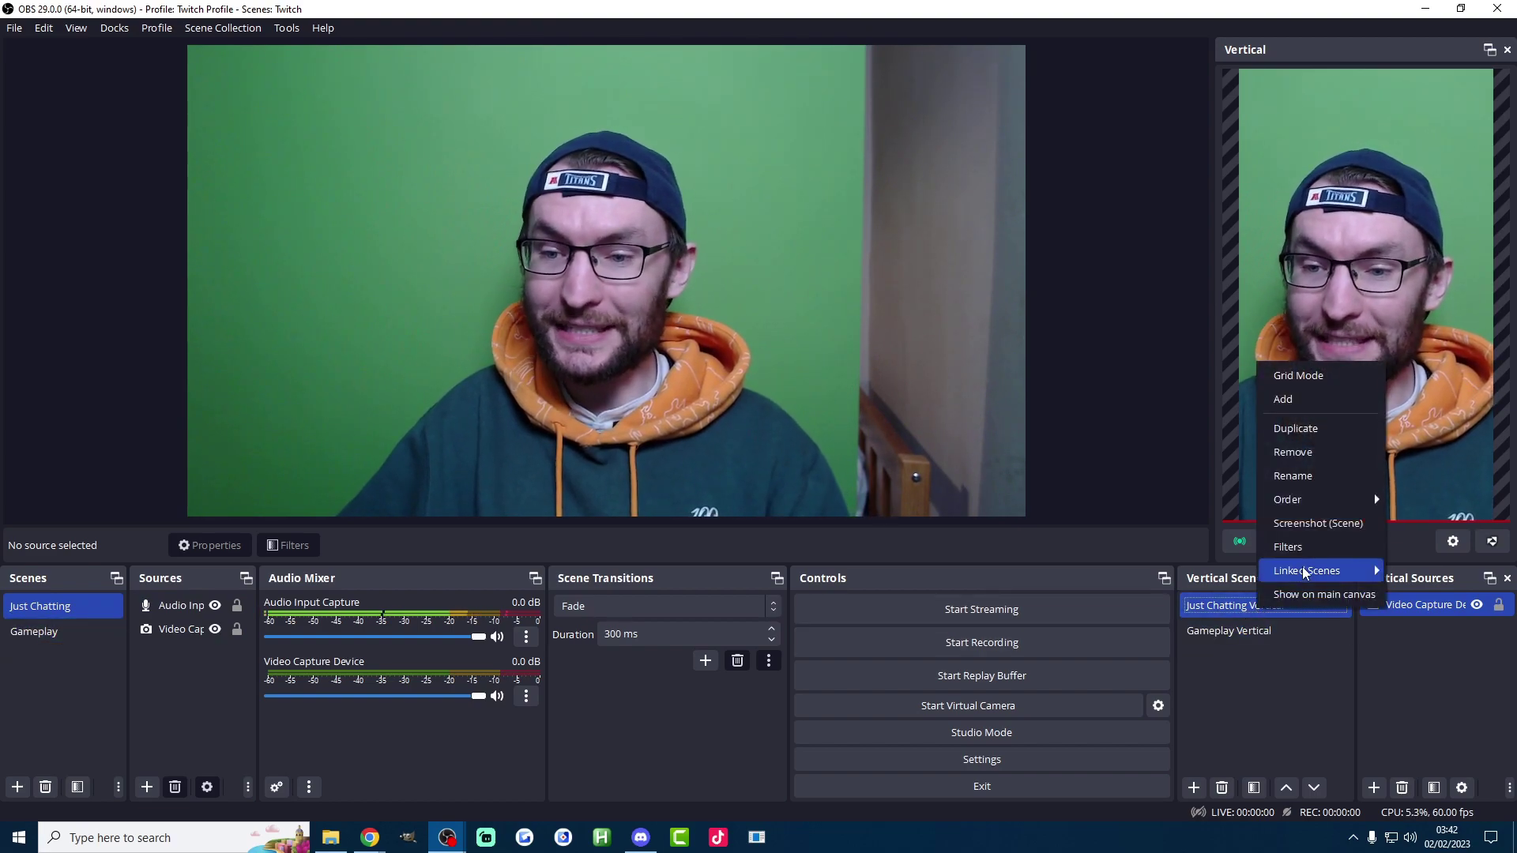
{"action": "left_click", "coordinate": [64, 632]}
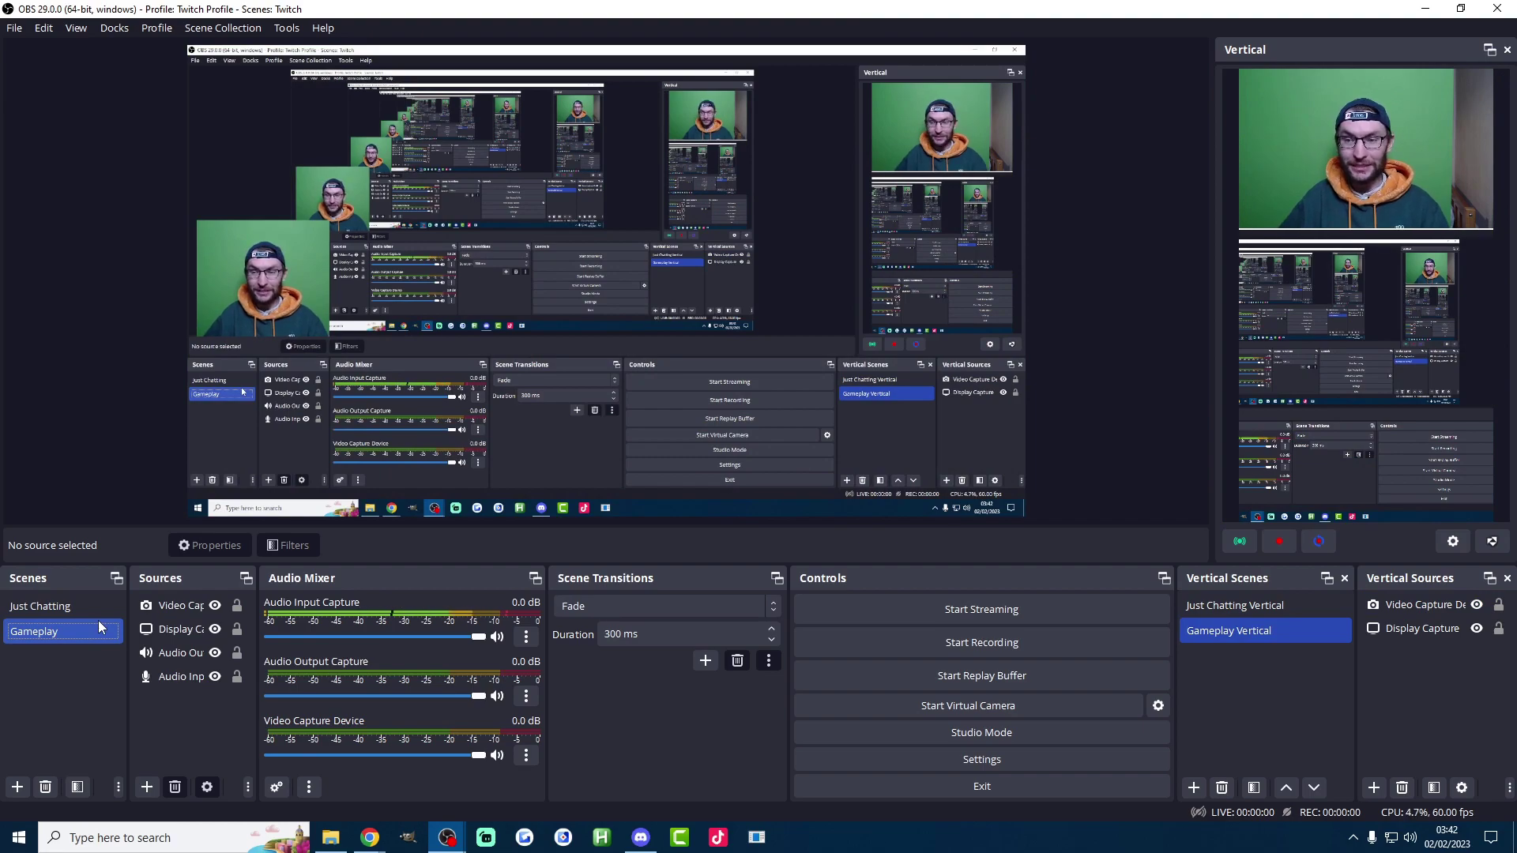
{"action": "left_click", "coordinate": [73, 608]}
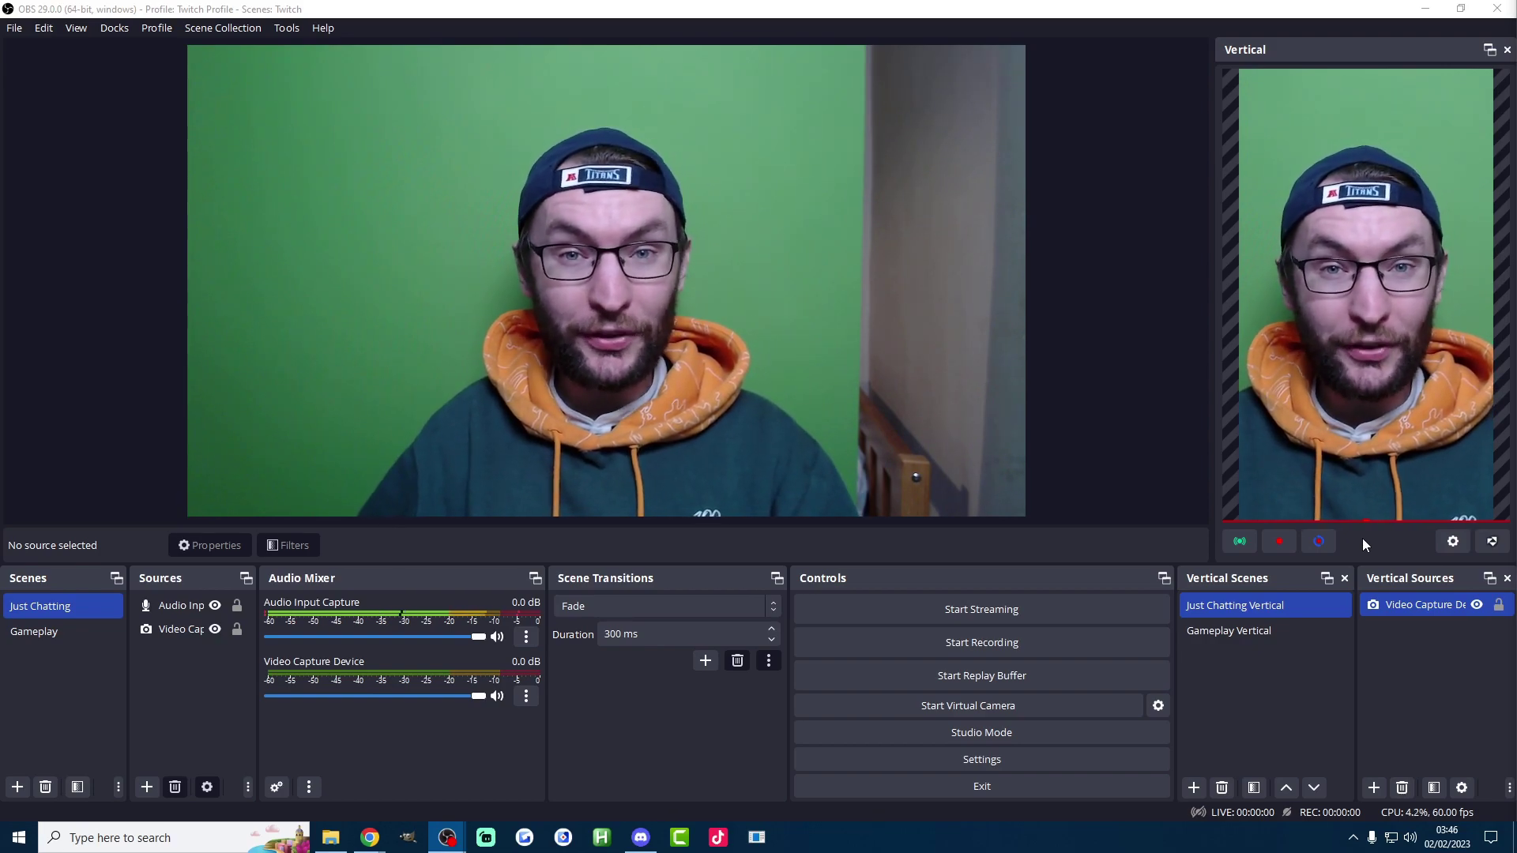
- Set the vertical backtrack to 60 seconds, Alt+R as save hotkey, and a Videos/OBS Recording path
{"action": "left_click", "coordinate": [1453, 541]}
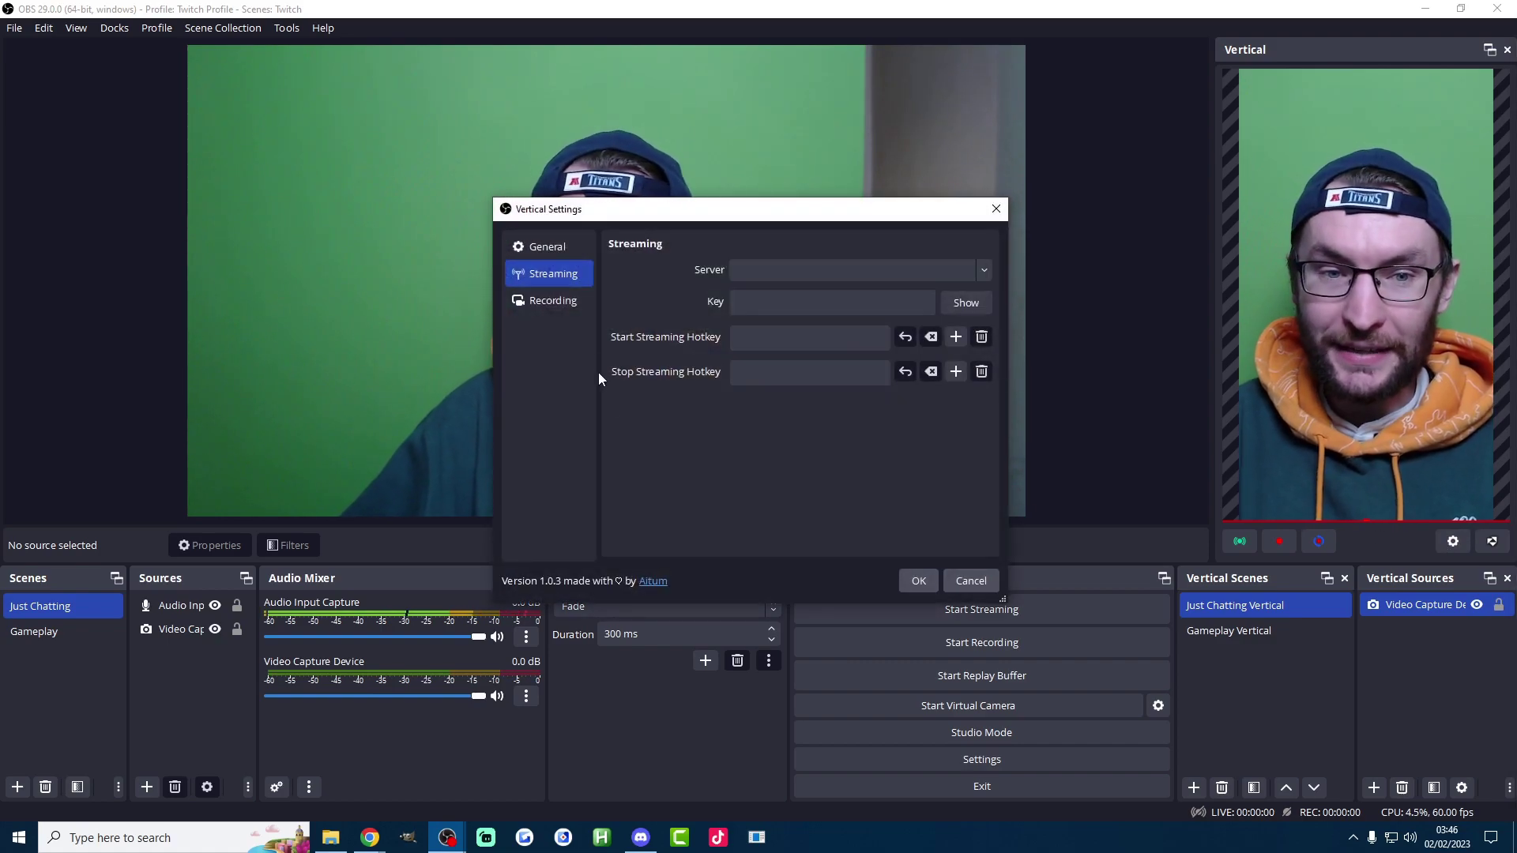
{"action": "left_click", "coordinate": [554, 247]}
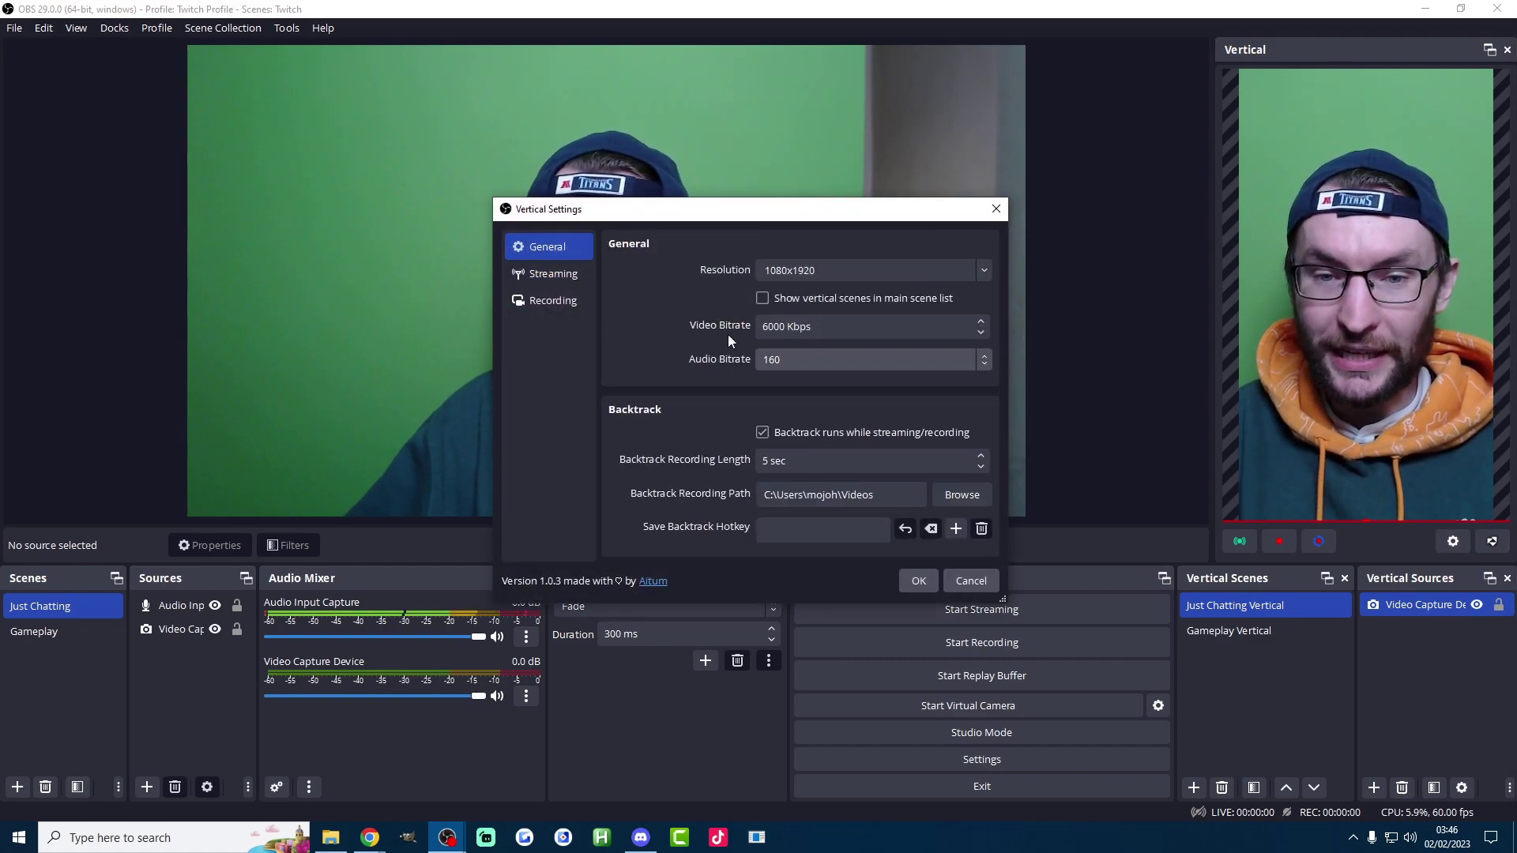
{"action": "double_click", "coordinate": [772, 461]}
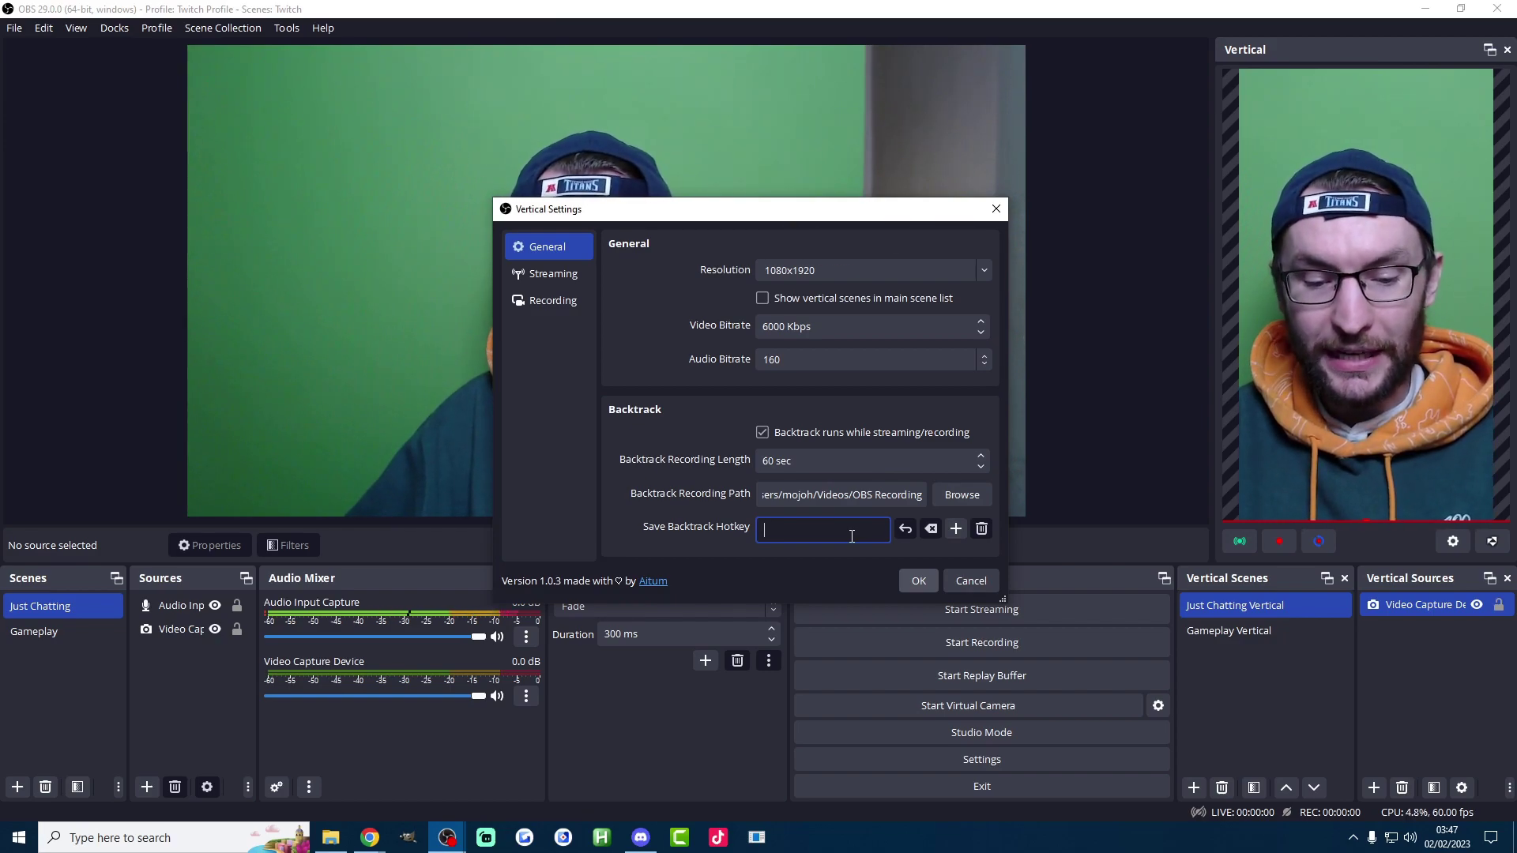
{"action": "key", "text": "alt+r"}
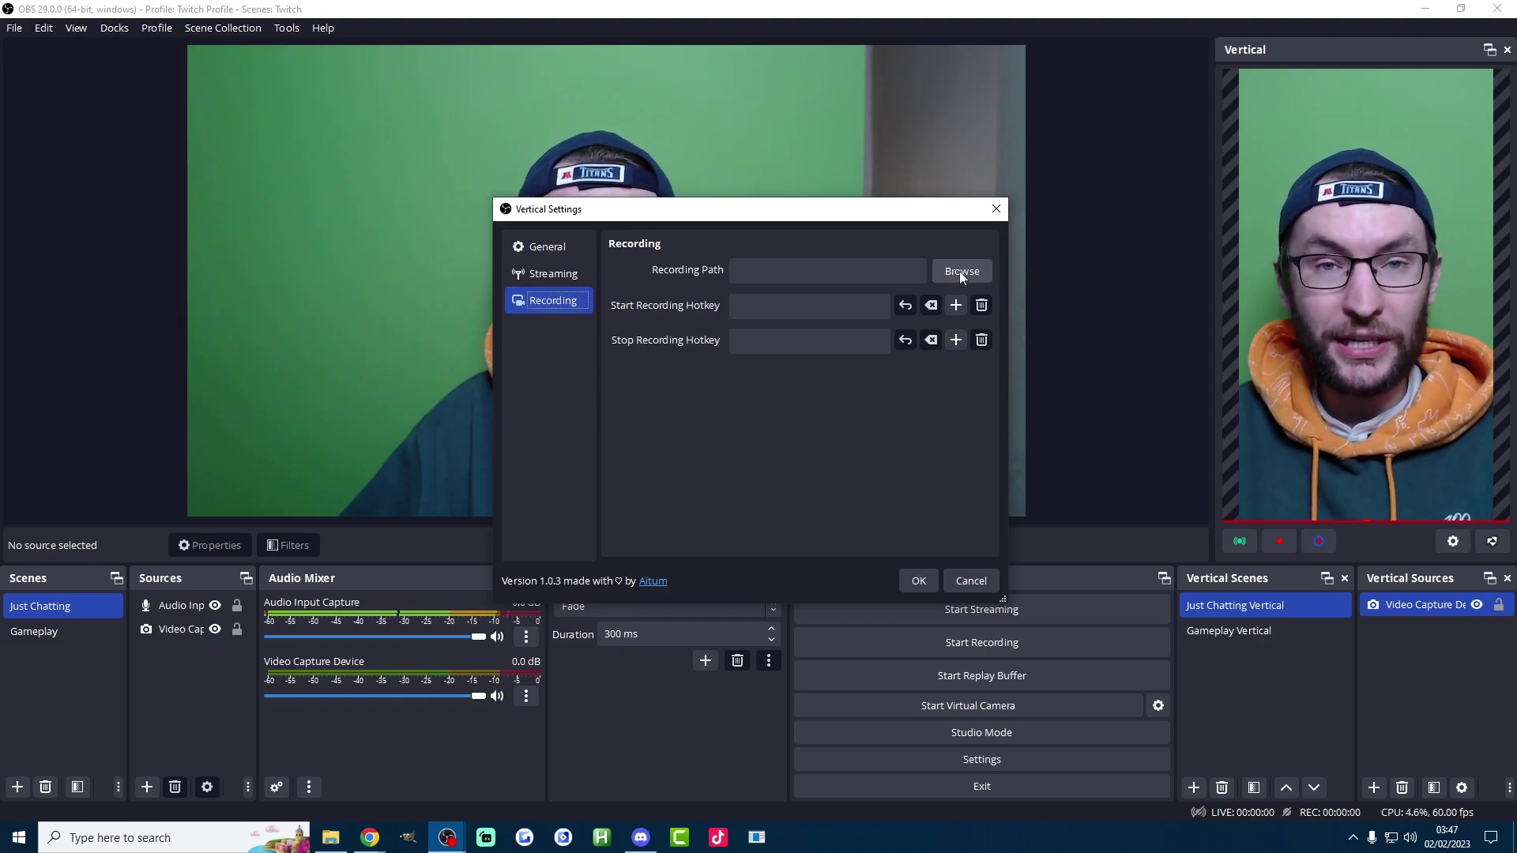
{"action": "left_click", "coordinate": [547, 247]}
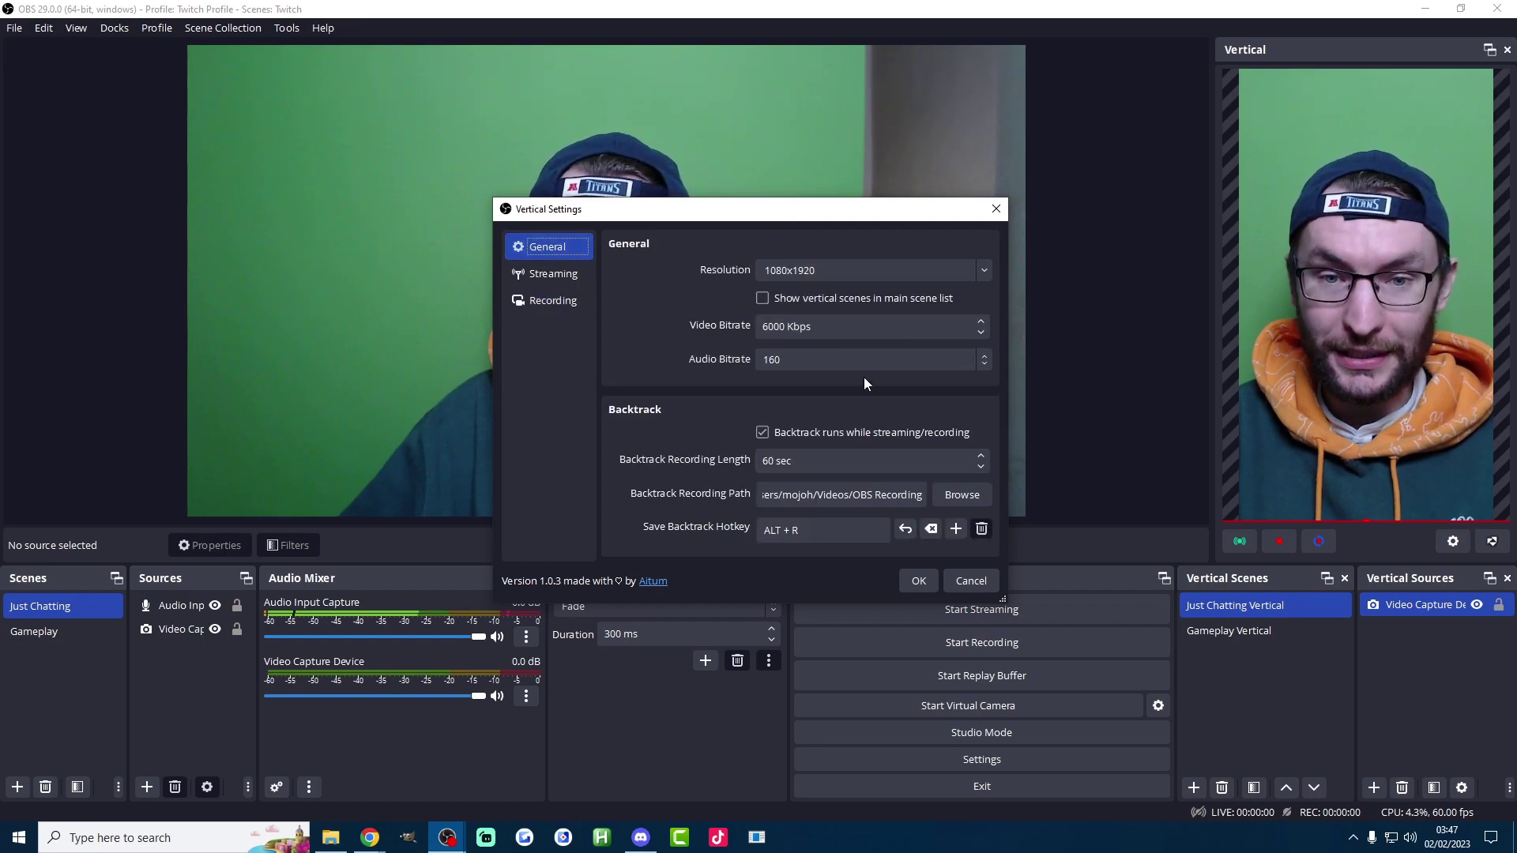
{"action": "triple_click", "coordinate": [866, 498]}
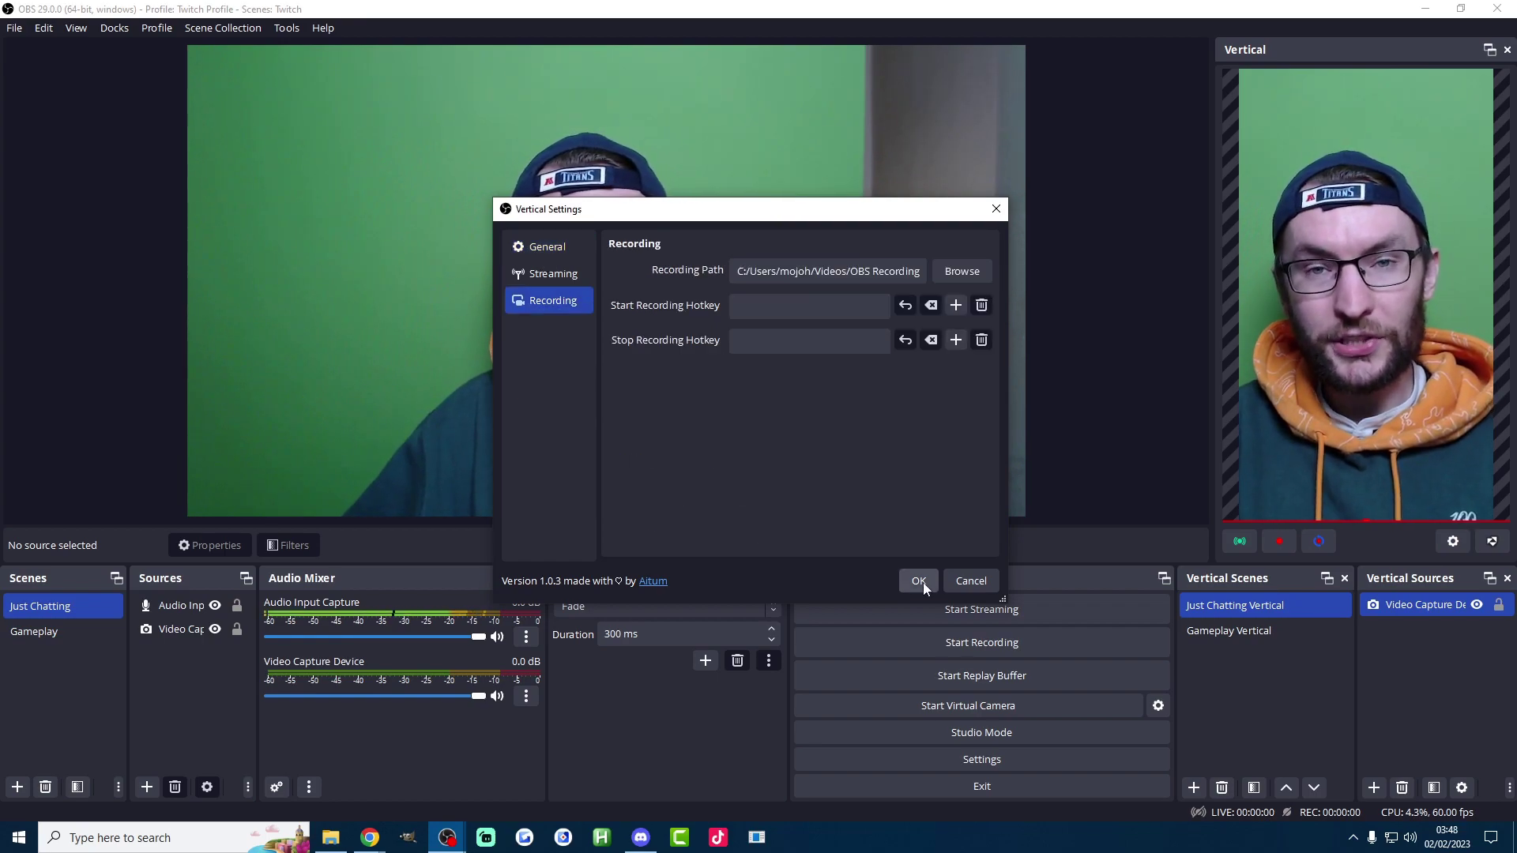
{"action": "left_click", "coordinate": [919, 581]}
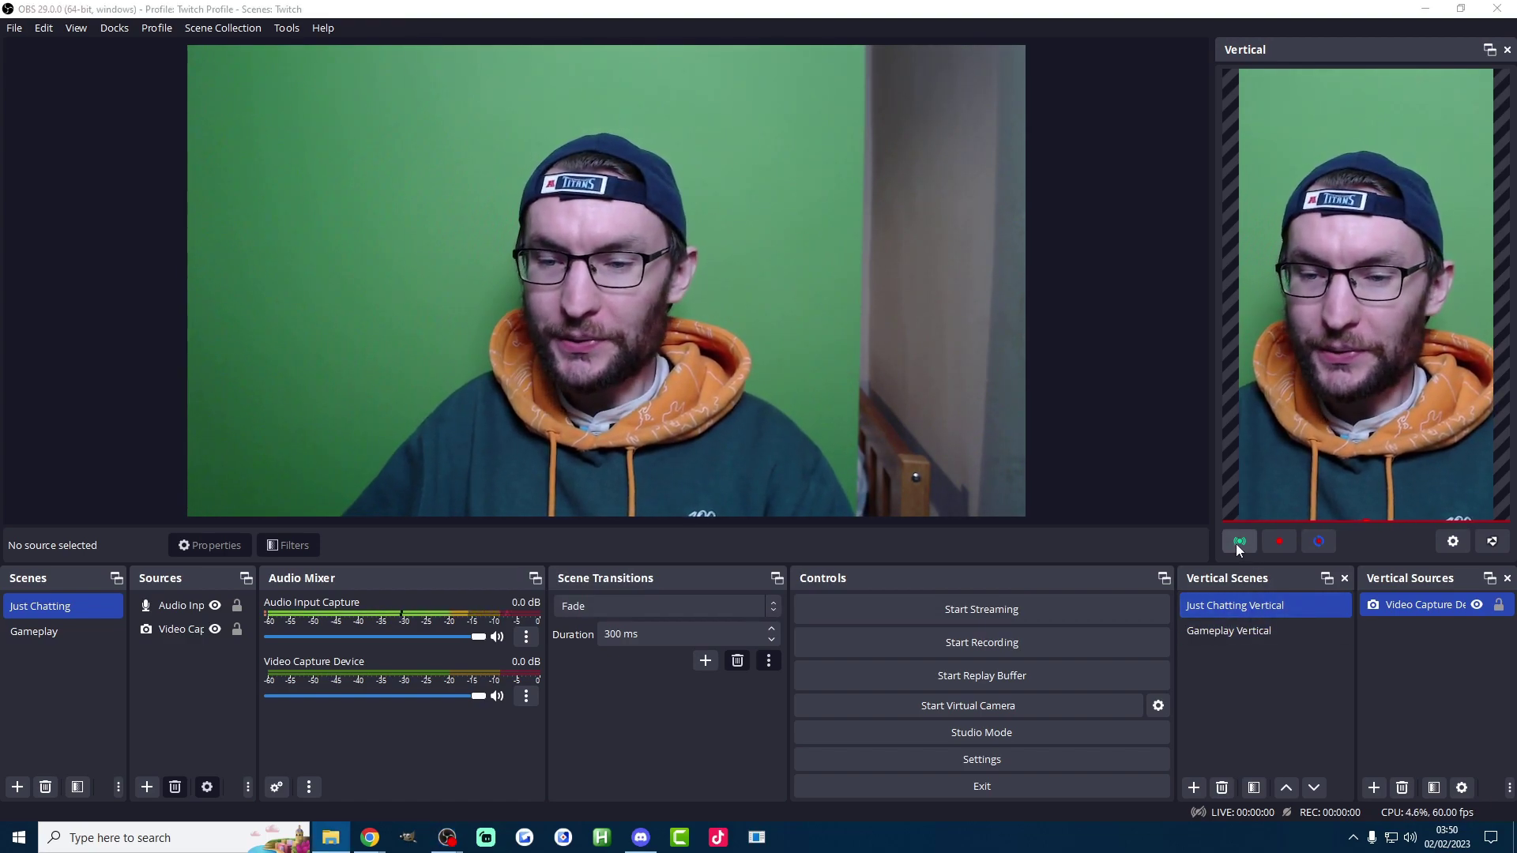
- Start the vertical recording and backtrack, then save the latest backtrack clip
{"action": "left_click", "coordinate": [1280, 544]}
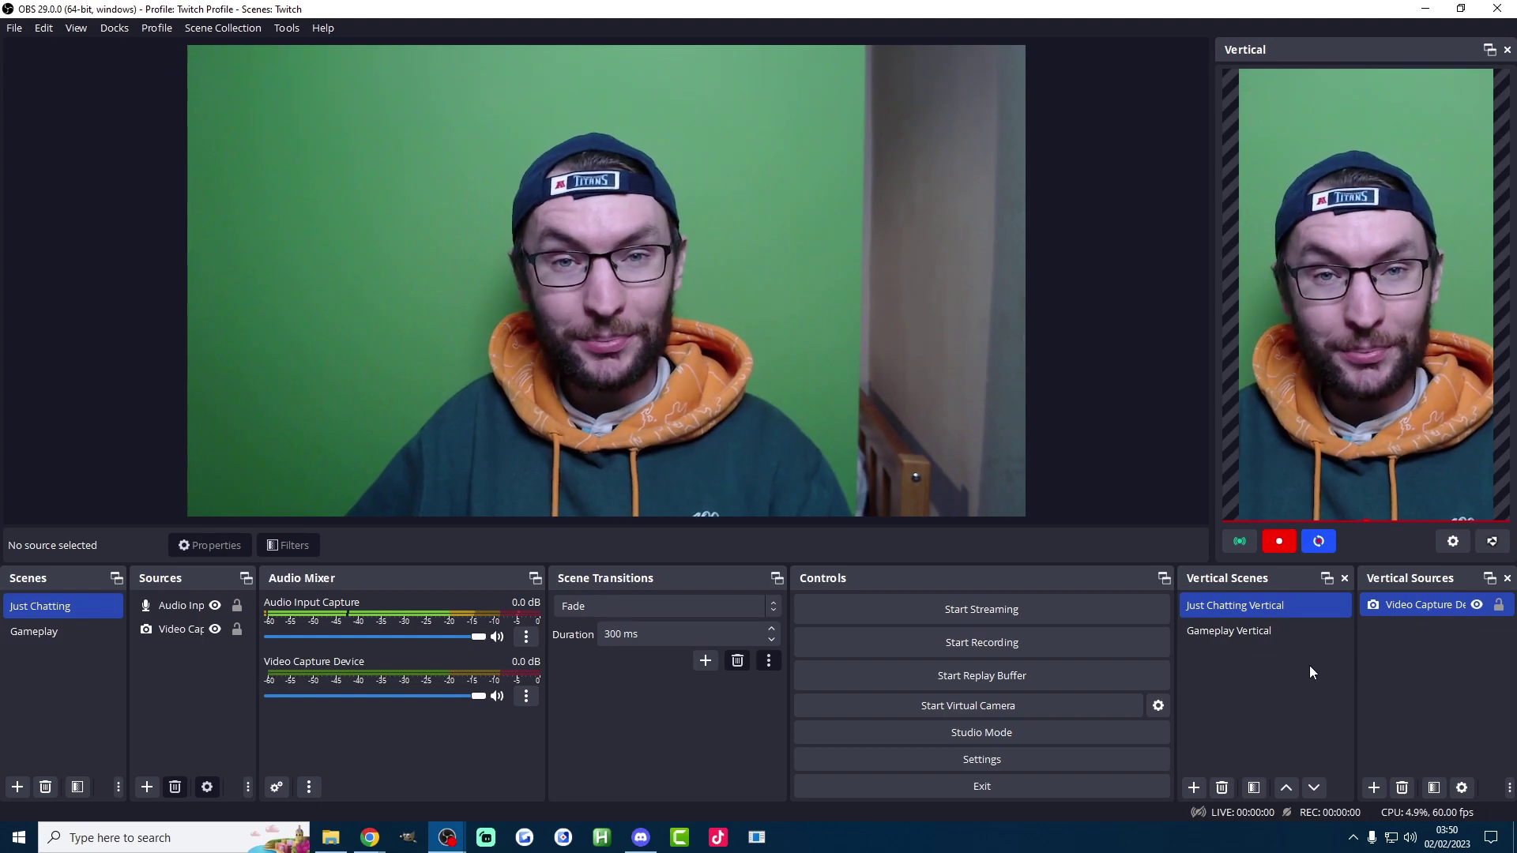
{"action": "left_click", "coordinate": [1324, 547]}
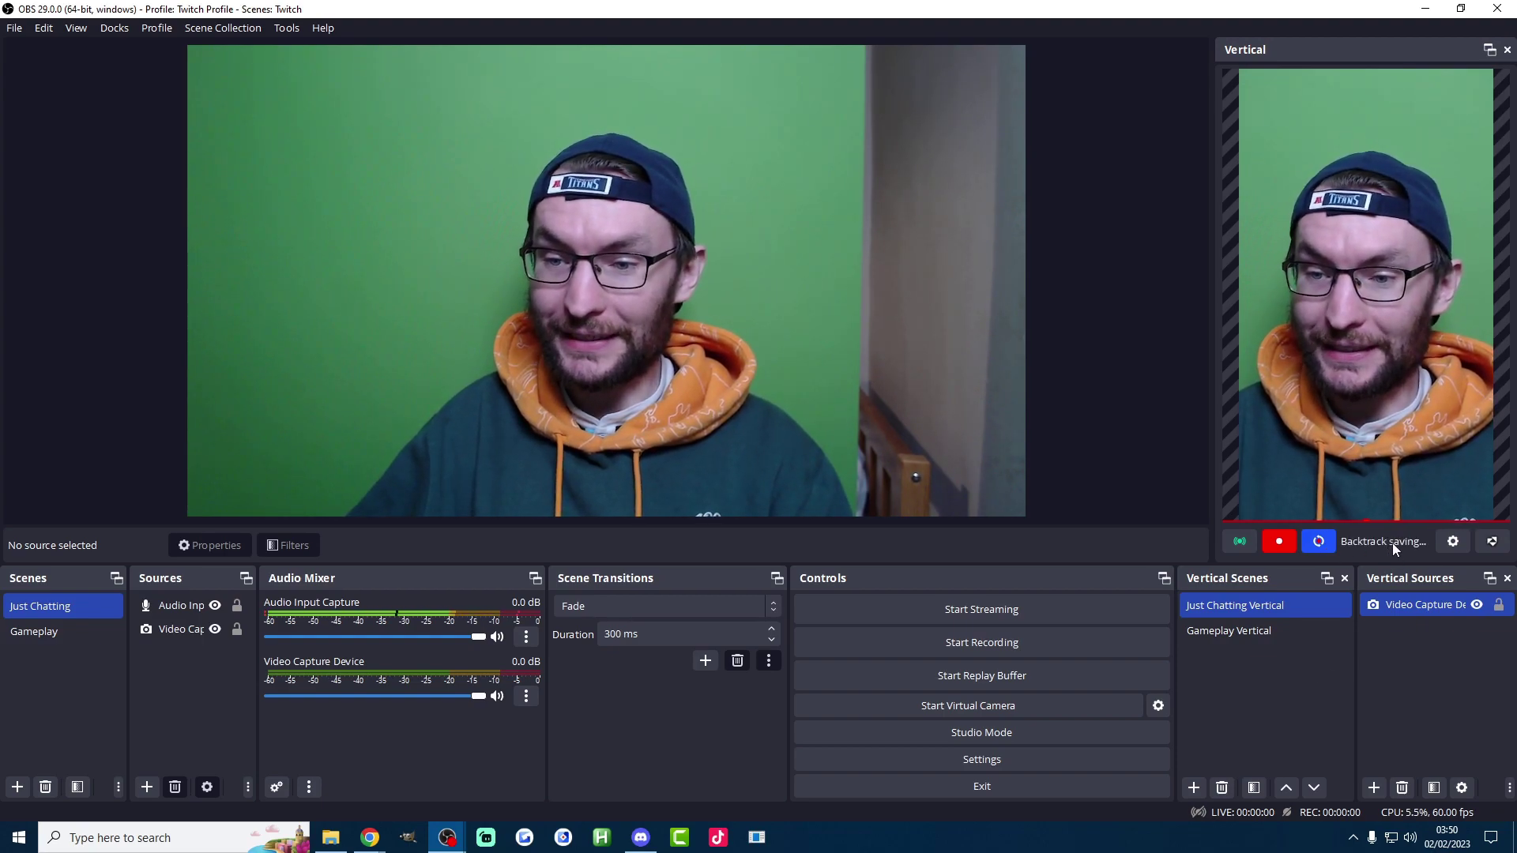